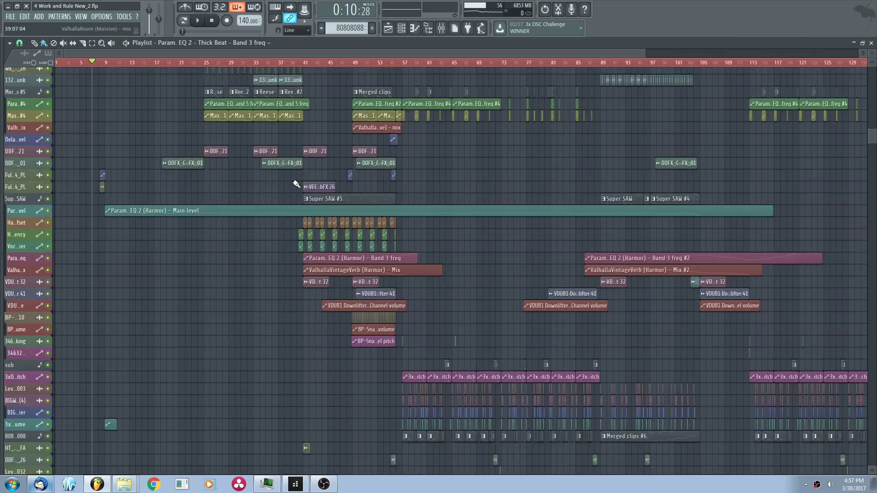
- Look over the whole playlist arrangement, from the effects, drum and bass tracks back up to the acoustic guitar tracks
scroll(296, 184, down, 6)
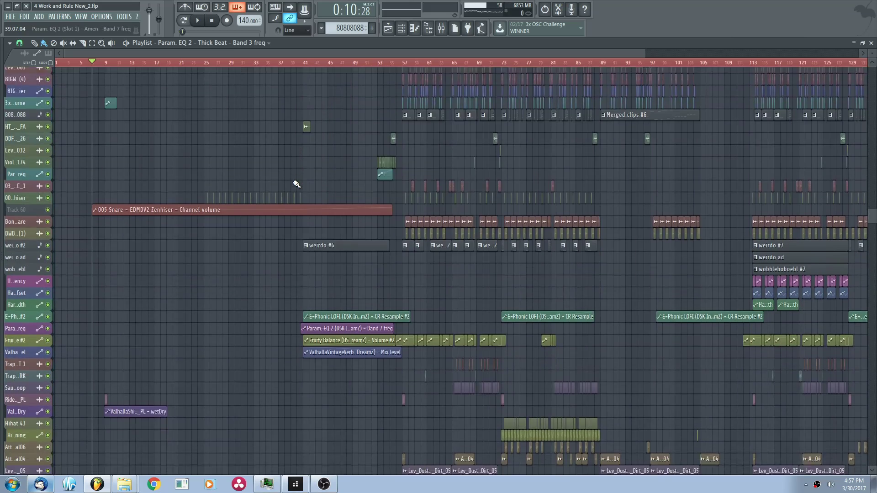
scroll(297, 184, down, 5)
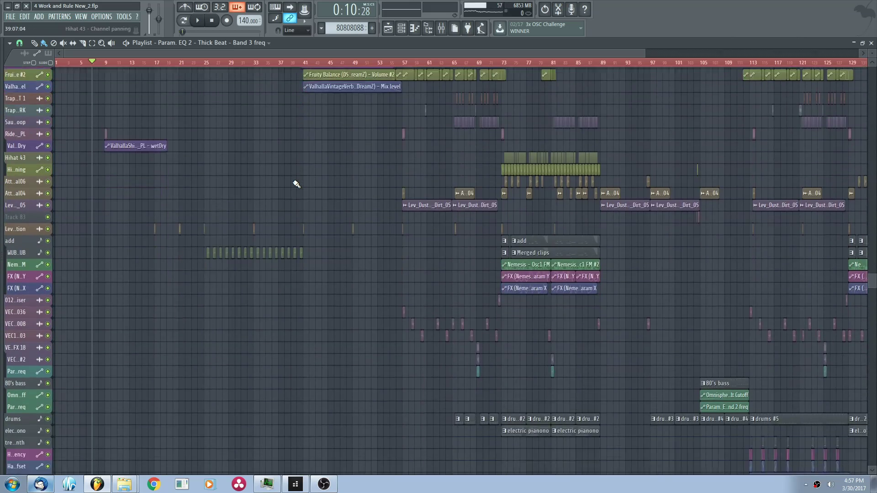
scroll(319, 287, up, 6)
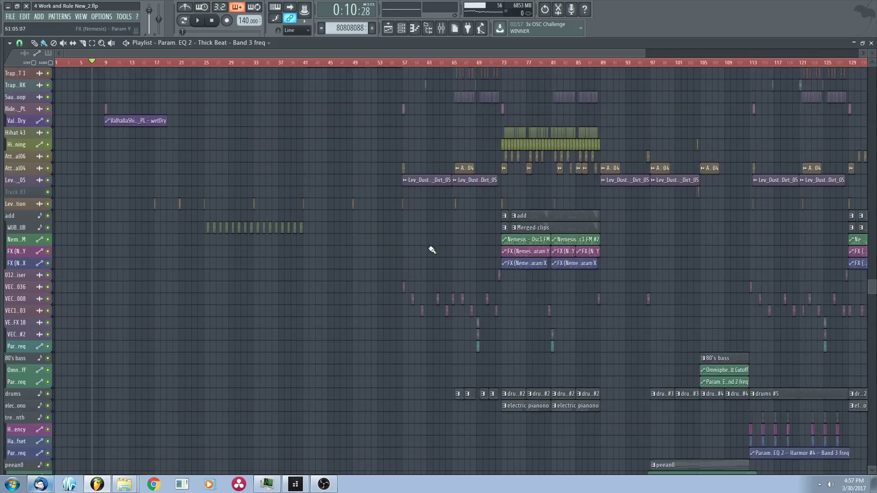
scroll(430, 355, up, 7)
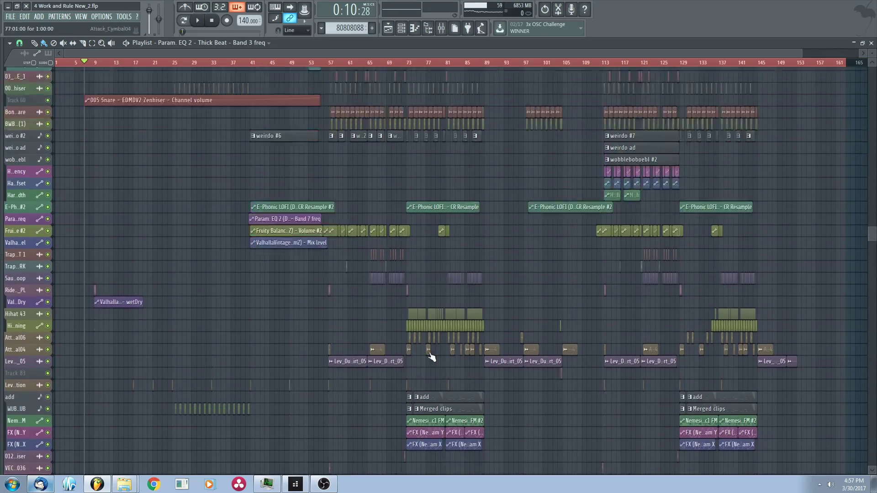
scroll(125, 201, up, 3)
scroll(452, 272, up, 7)
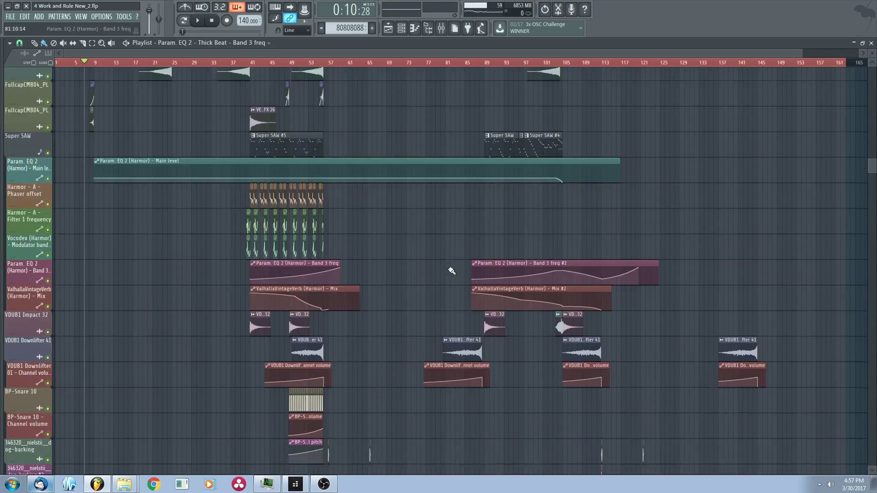
scroll(137, 202, up, 3)
scroll(238, 214, up, 3)
scroll(238, 214, left, 2)
scroll(238, 214, up, 6)
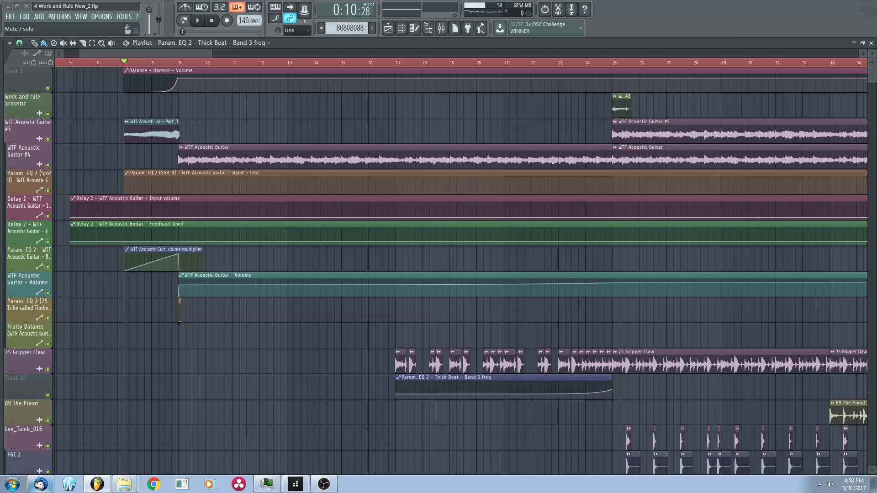
- Play the song from just past bar 8 to hear the acoustic guitar intro, and stop playback
scroll(245, 71, left, 4)
click(255, 63)
key(space)
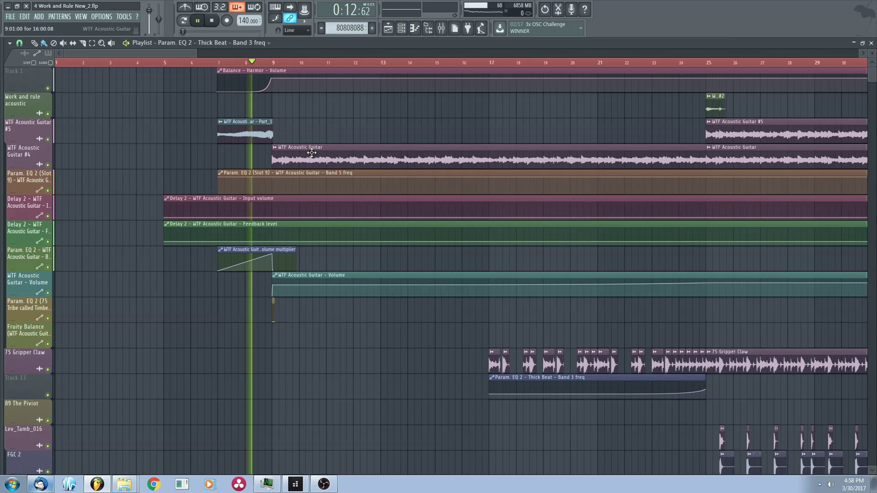
scroll(224, 158, up, 2)
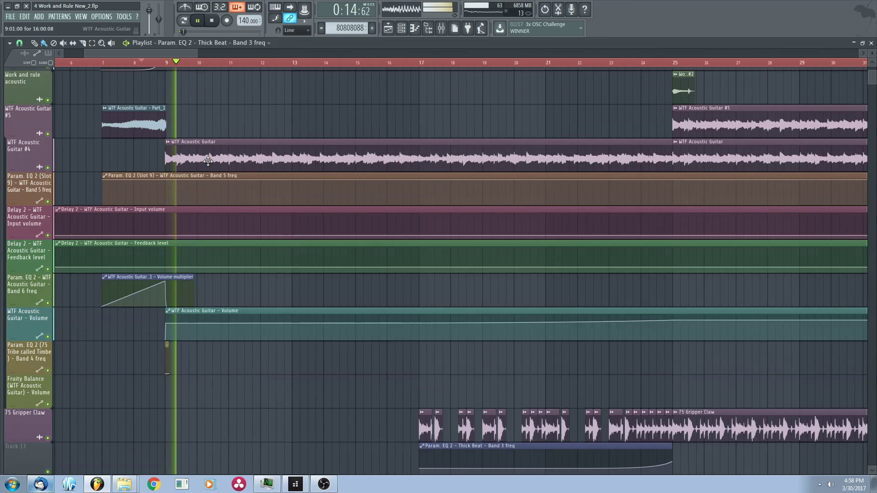
scroll(222, 163, up, 3)
drag(222, 164, 260, 182)
drag(496, 159, 360, 155)
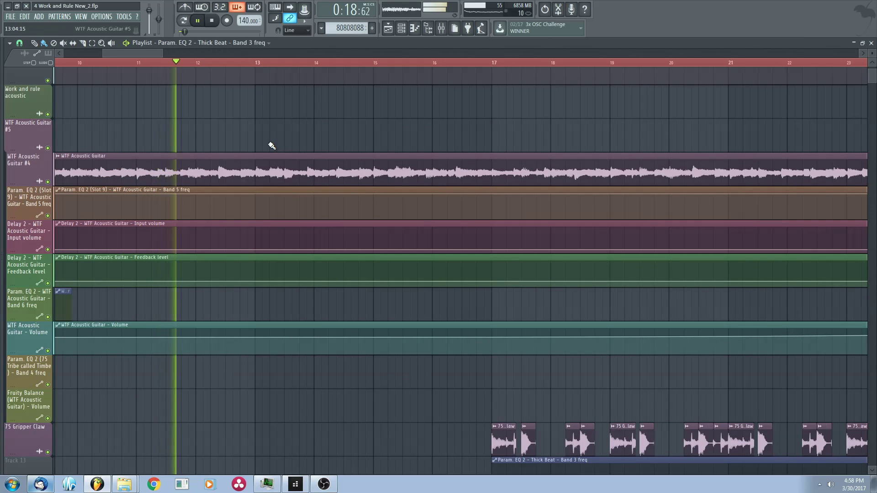
scroll(277, 145, down, 4)
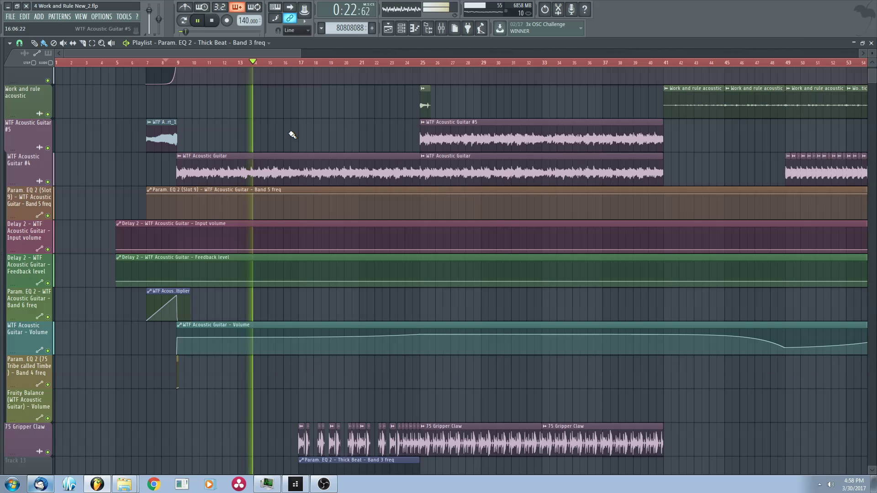
key(space)
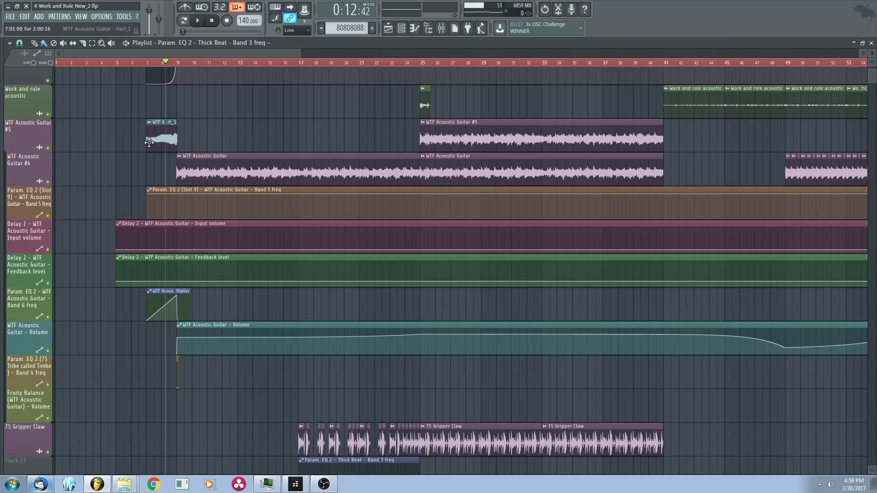
- Examine the WTF Acoustic Guitar clips and their automation between the intro and bar 41
scroll(274, 130, up, 1)
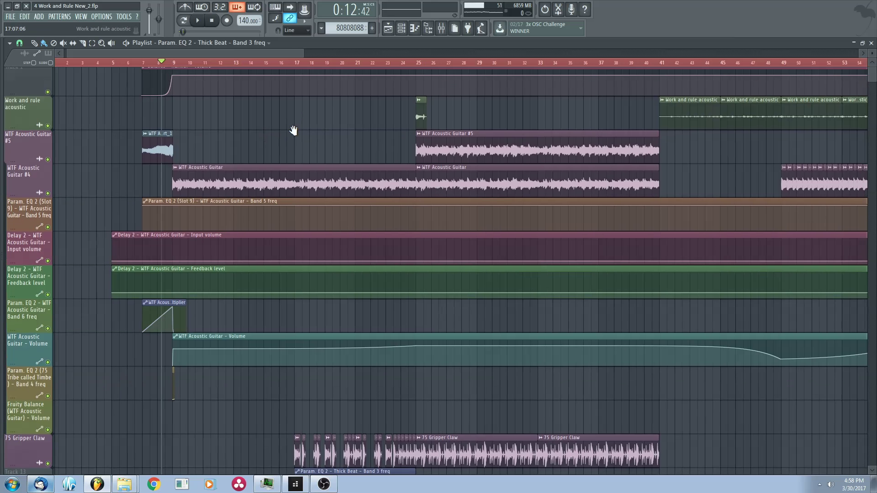
scroll(278, 149, down, 1)
scroll(280, 145, down, 1)
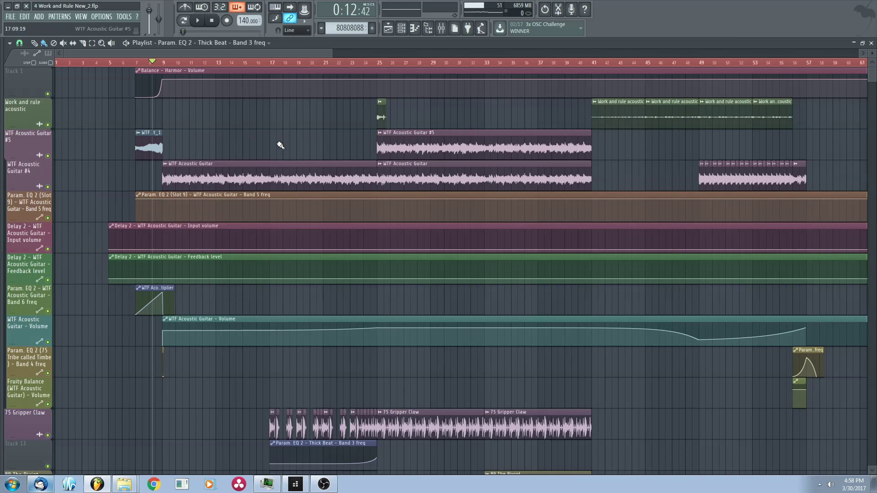
scroll(295, 158, up, 3)
scroll(256, 156, up, 1)
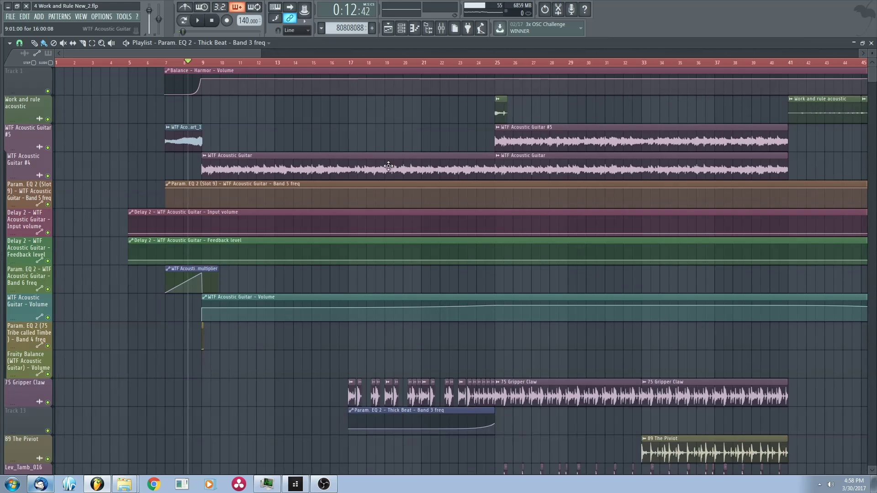
scroll(220, 156, up, 2)
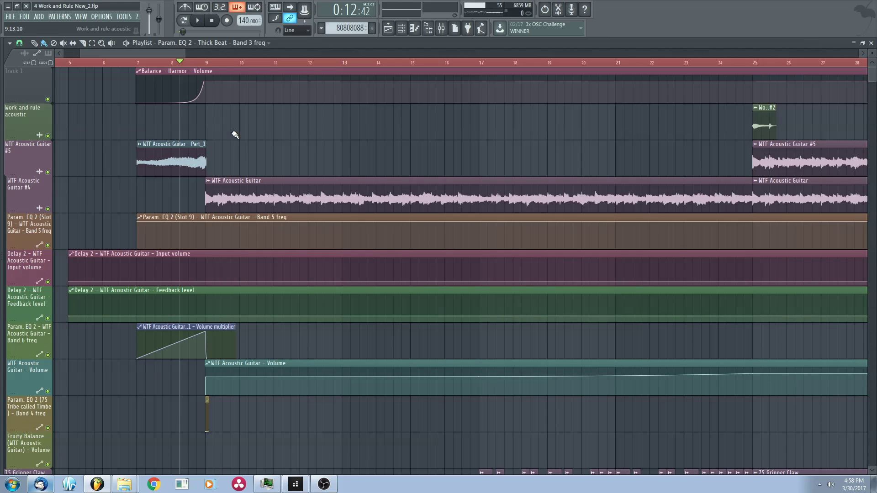
scroll(275, 149, down, 2)
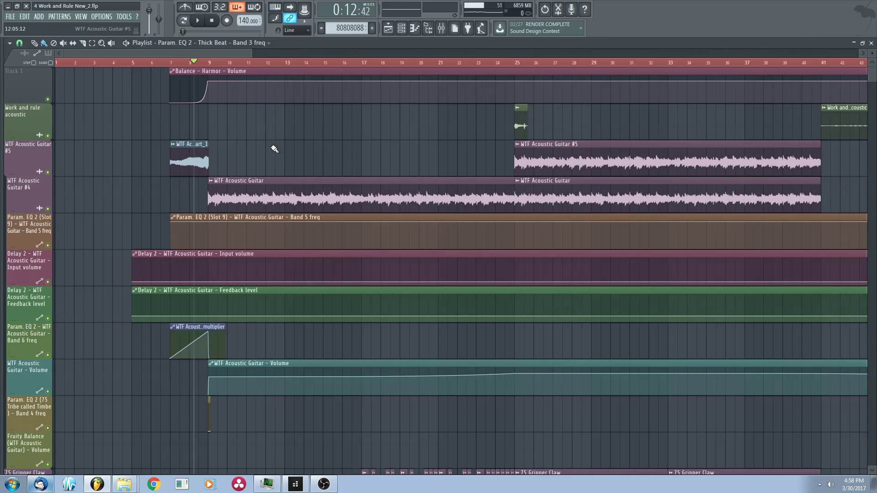
scroll(280, 124, down, 1)
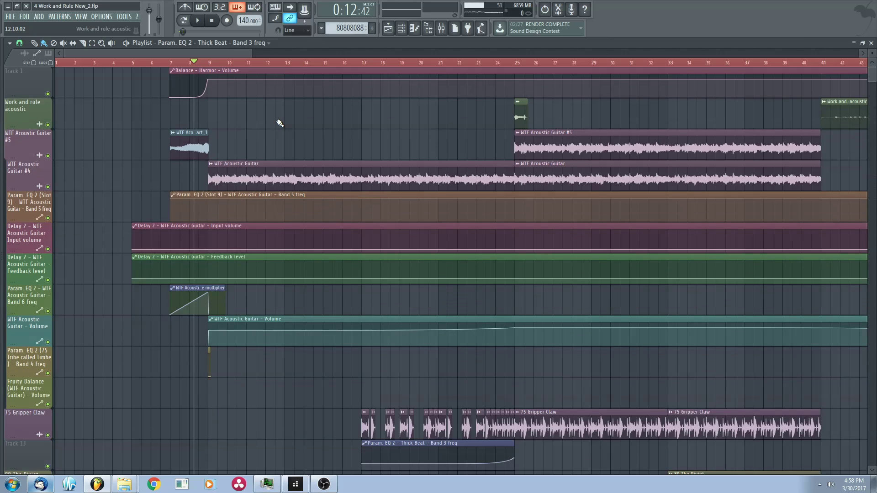
- Play the guitar intro again, jump playback to bar 13, and stop
scroll(241, 143, up, 1)
key(space)
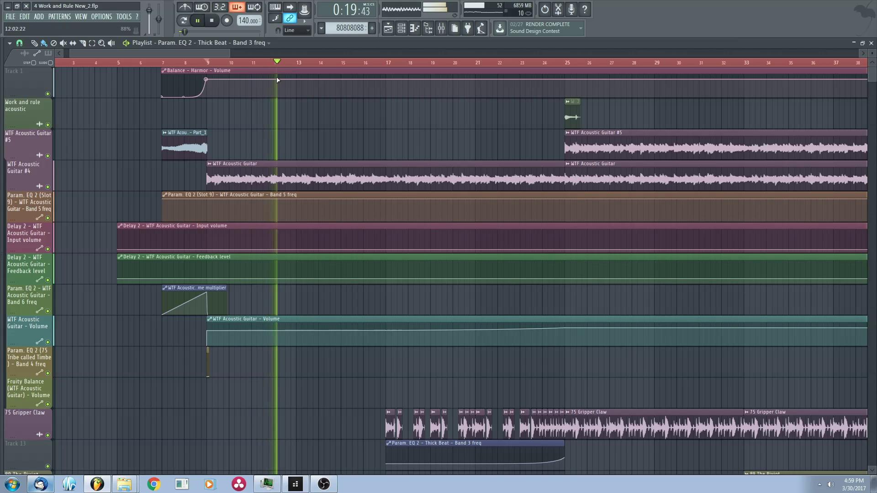
click(298, 63)
scroll(287, 111, up, 4)
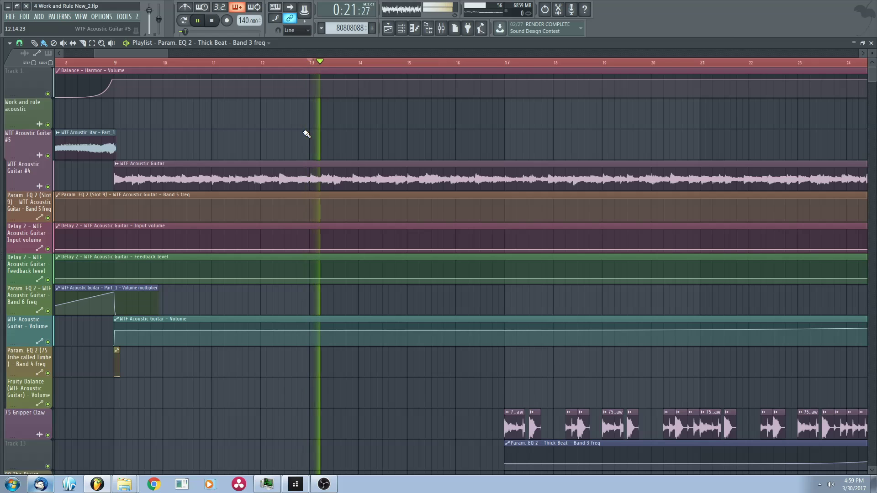
key(space)
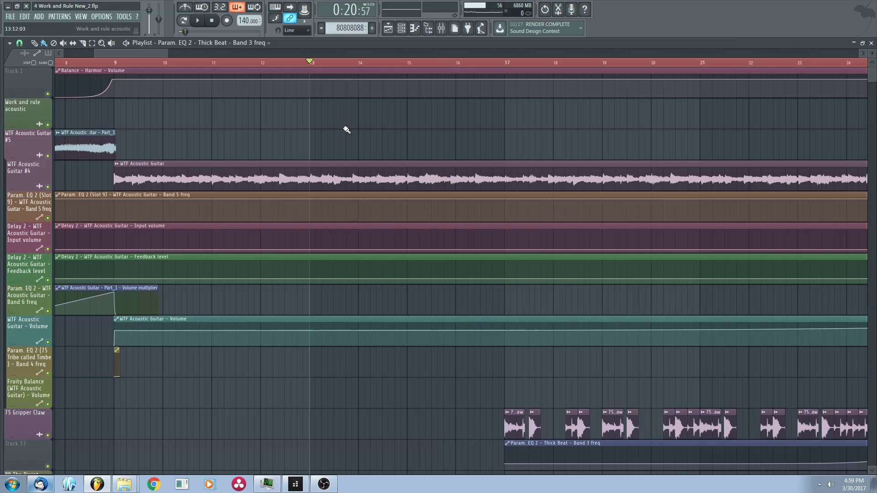
- Play the arrangement from bar 25, where the WTF Acoustic Guitar #5 clip joins the first guitar layer
scroll(328, 122, down, 3)
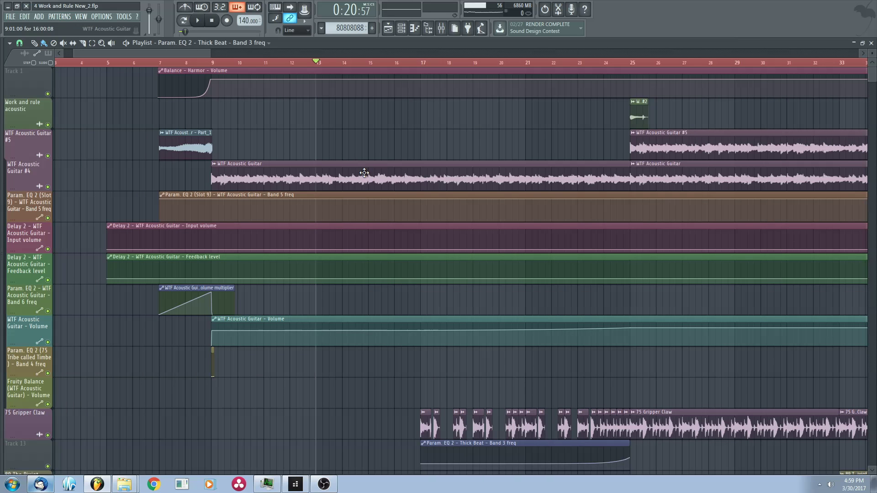
scroll(382, 149, down, 2)
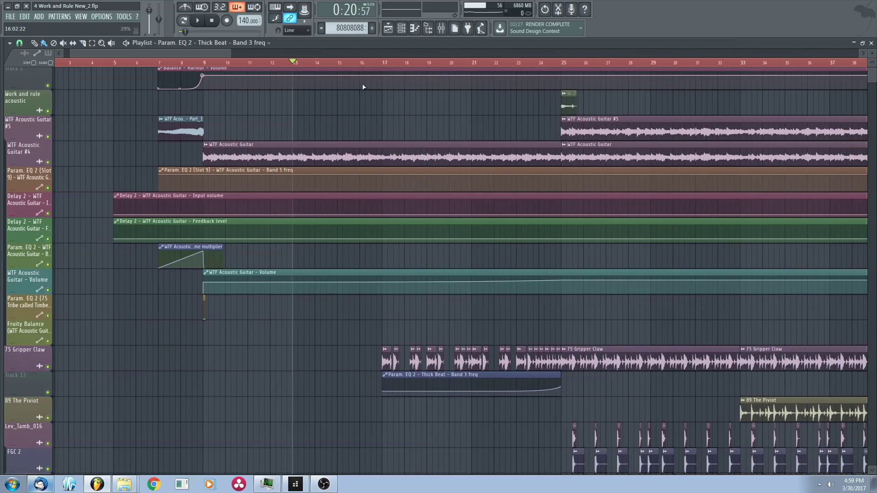
scroll(382, 68, down, 3)
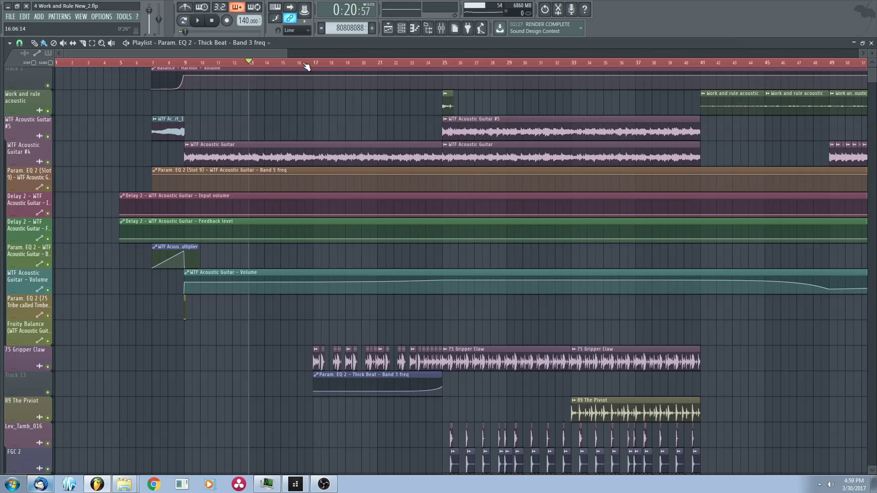
drag(411, 108, 368, 125)
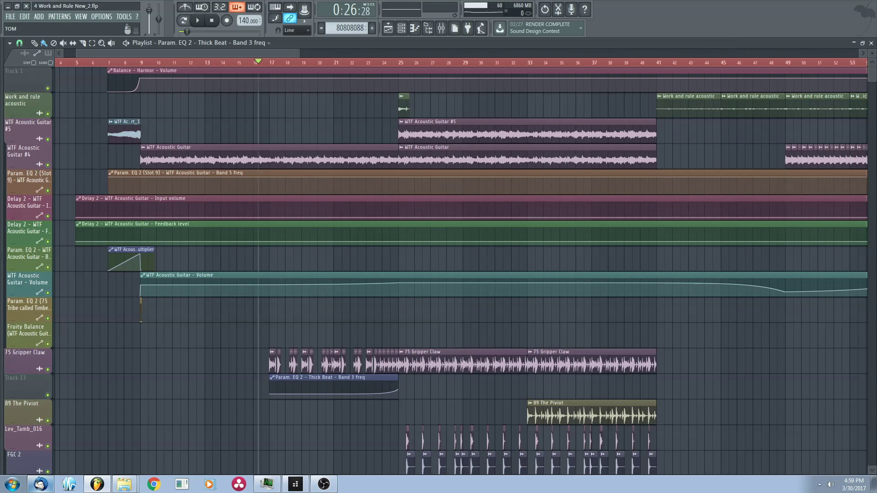
click(401, 63)
key(space)
scroll(482, 108, up, 2)
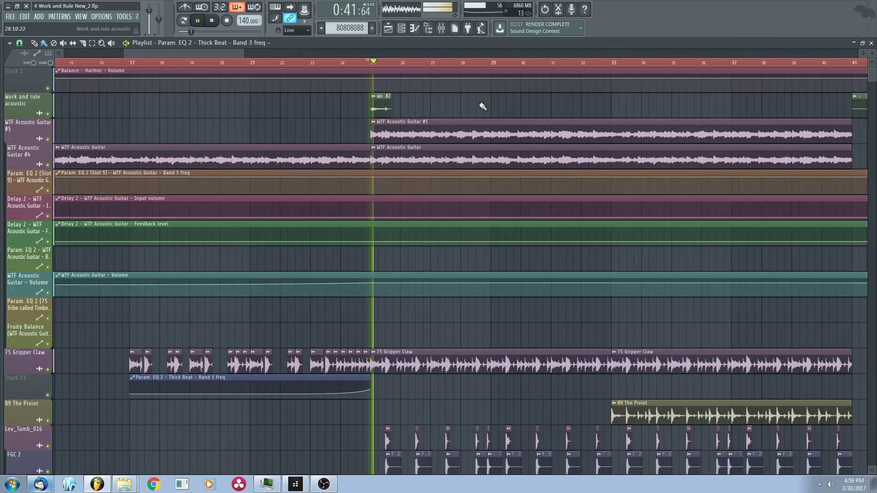
scroll(366, 142, down, 4)
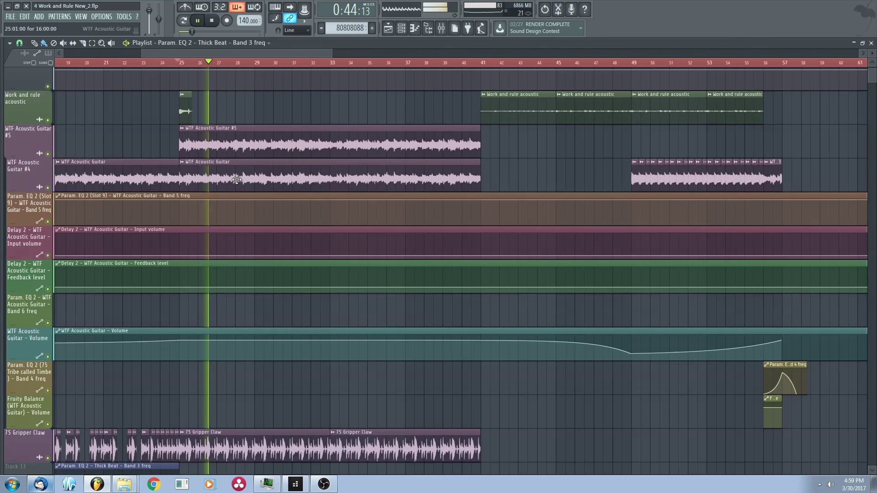
- Temporarily mute the WTF Acoustic Guitar #4 track to hear layer #5 without it, and inspect the #5 clip's channel settings
click(48, 188)
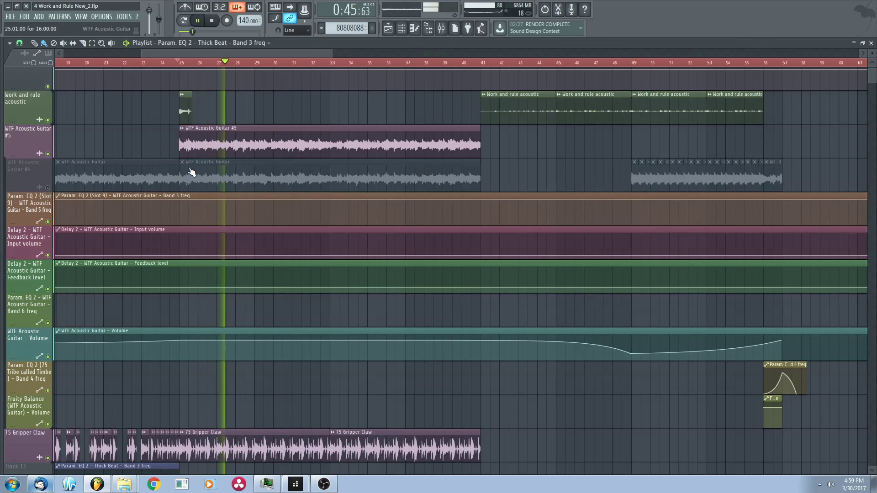
double_click(273, 140)
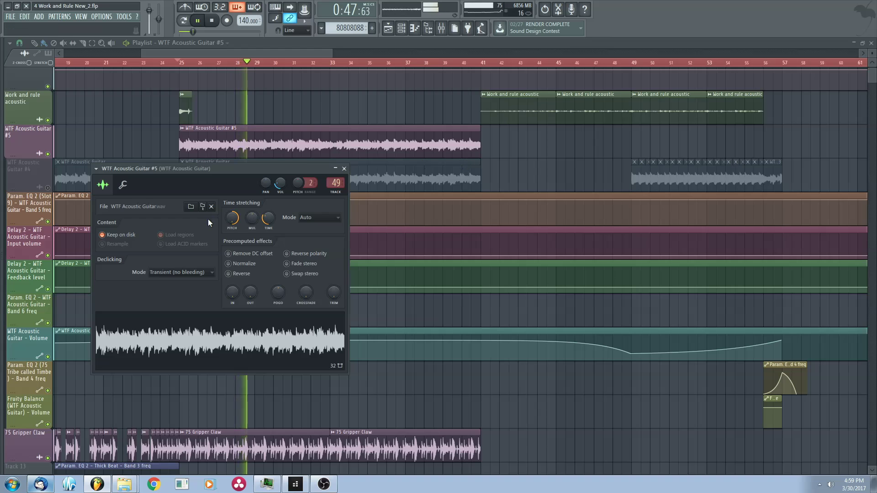
click(344, 168)
scroll(555, 138, down, 5)
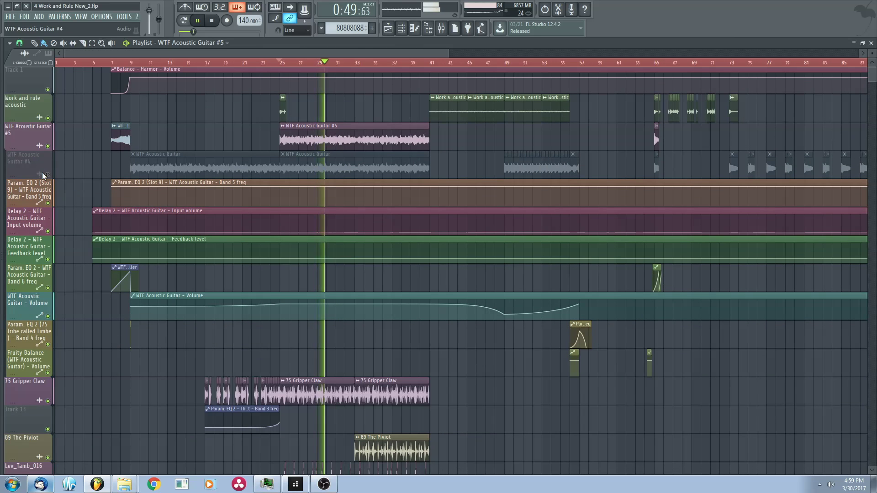
scroll(307, 149, up, 5)
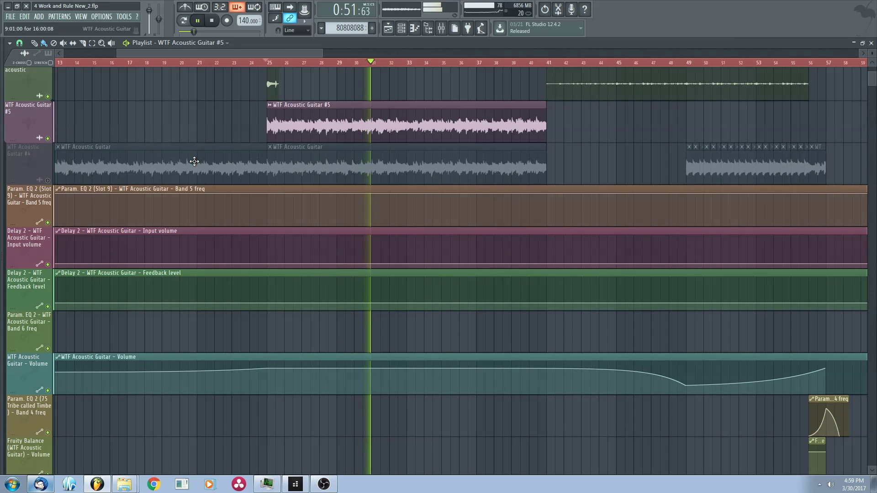
click(48, 180)
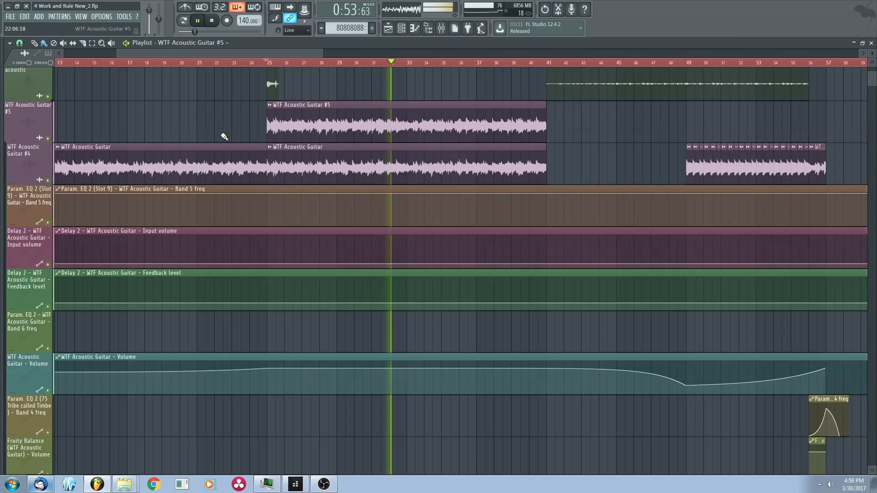
- Listen to both guitar layers together past bar 33 and stop playback
scroll(223, 142, down, 3)
scroll(297, 145, left, 2)
scroll(347, 144, down, 1)
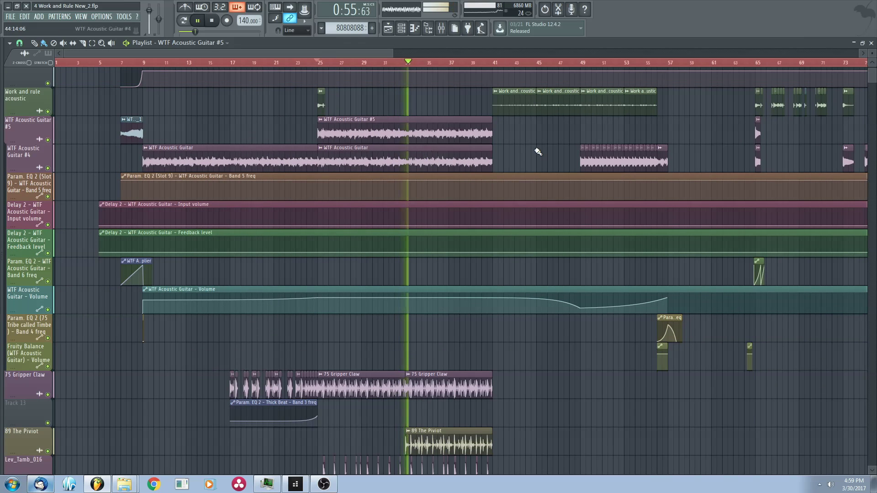
scroll(538, 152, down, 4)
key(space)
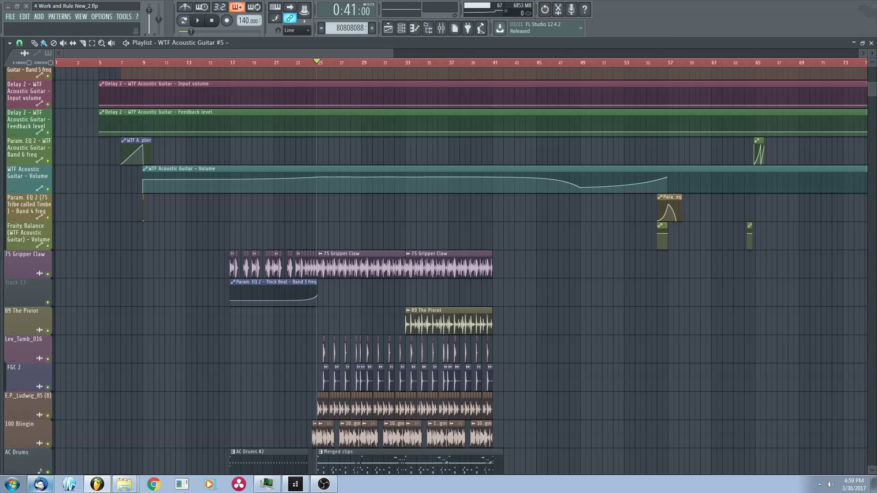
- Replay the section from bar 25 with the Gripper Claw, tambourine and drum tracks in view
scroll(190, 219, down, 3)
scroll(197, 245, down, 2)
scroll(229, 265, up, 3)
scroll(331, 242, up, 1)
key(space)
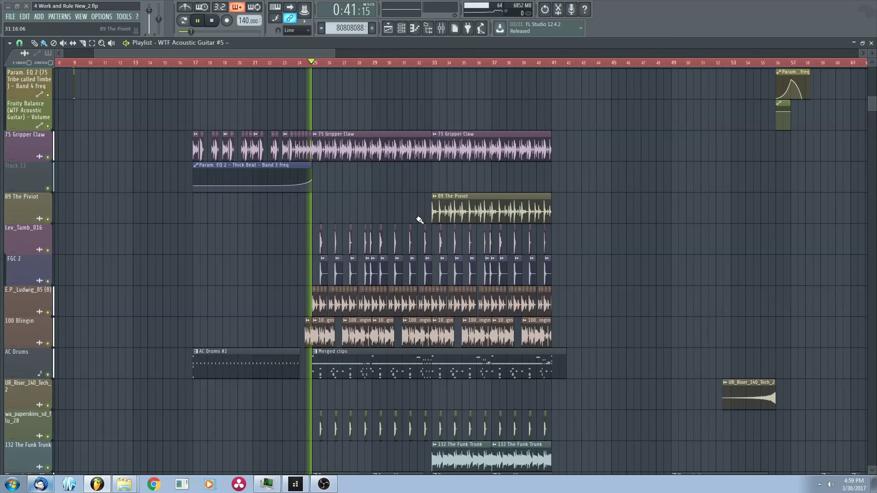
scroll(313, 242, up, 3)
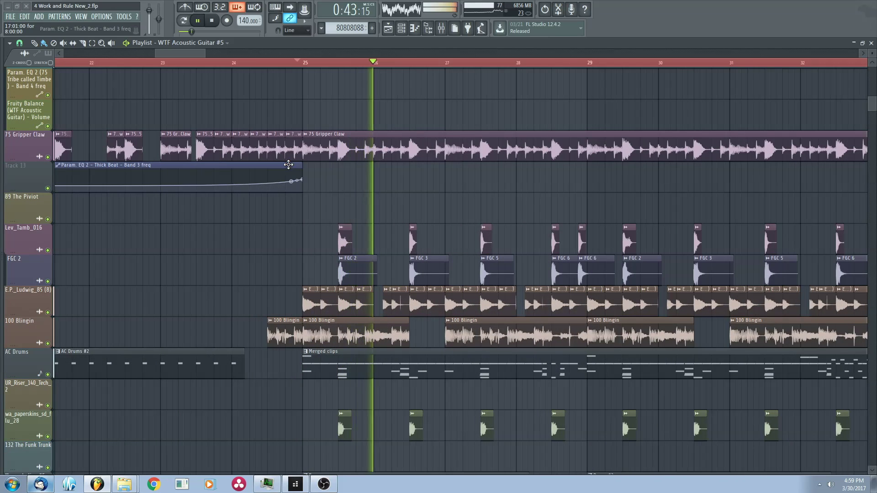
- Solo the 75 Gripper Claw track and listen to it alone through to bar 33
scroll(341, 171, down, 1)
scroll(311, 176, right, 1)
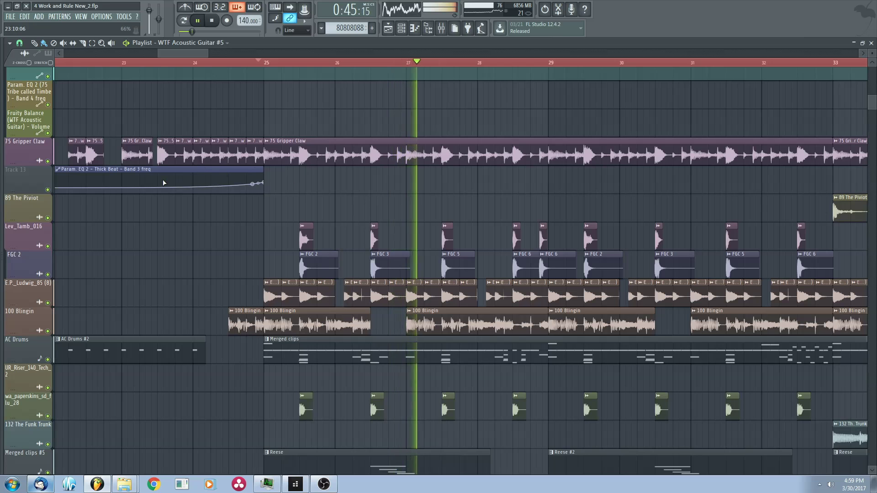
right_click(49, 169)
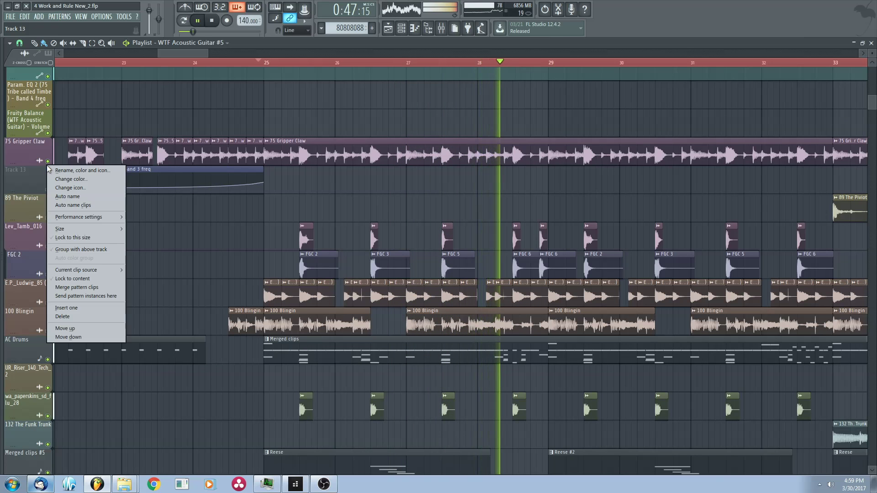
click(39, 172)
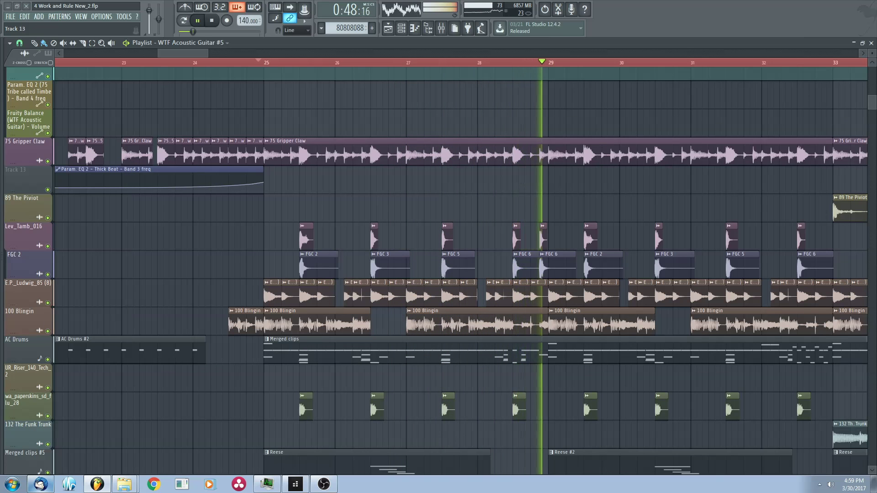
right_click(47, 161)
scroll(341, 155, down, 3)
scroll(514, 171, down, 1)
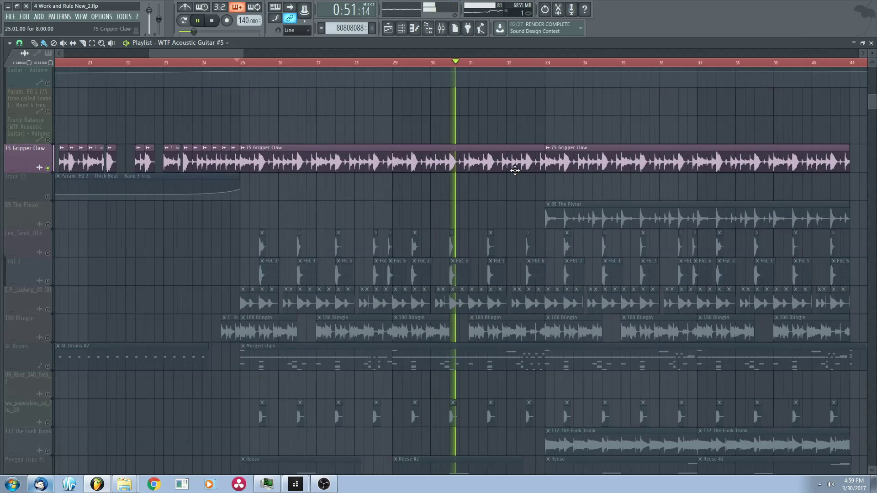
scroll(382, 192, up, 2)
scroll(389, 190, up, 1)
scroll(175, 236, down, 3)
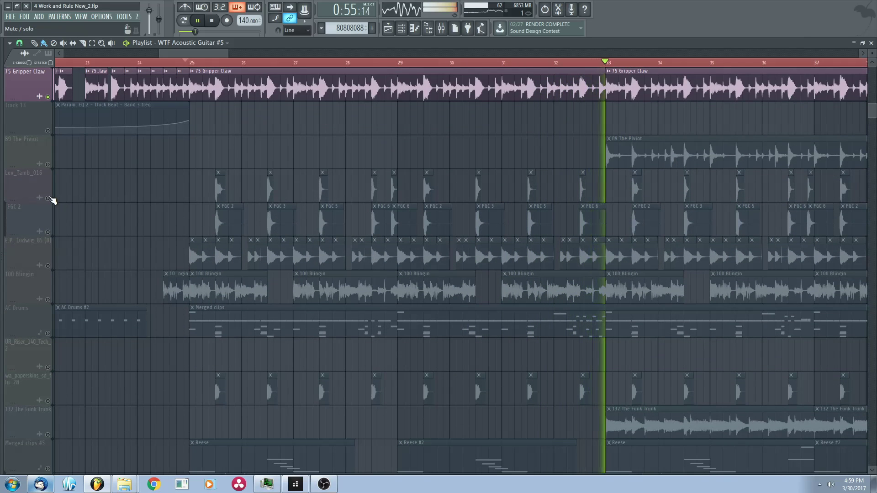
- Unmute the Lev_Tamb_016 and FGC 2 tracks alongside the soloed Gripper Claw, and stop playback
click(48, 199)
click(48, 232)
drag(154, 206, 81, 174)
key(space)
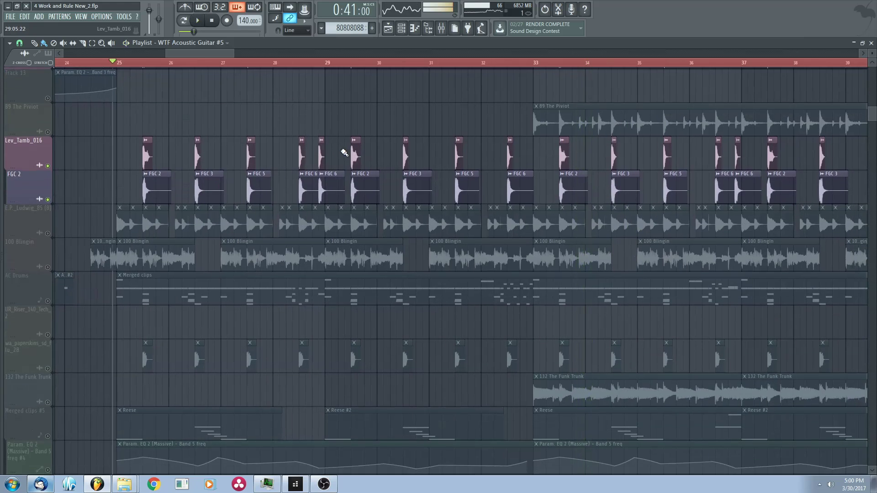
- Unmute the E.P._Ludwig_85 (8) and 100 Blingin tracks and view their clips up close from bar 25
scroll(195, 133, up, 2)
scroll(133, 96, up, 2)
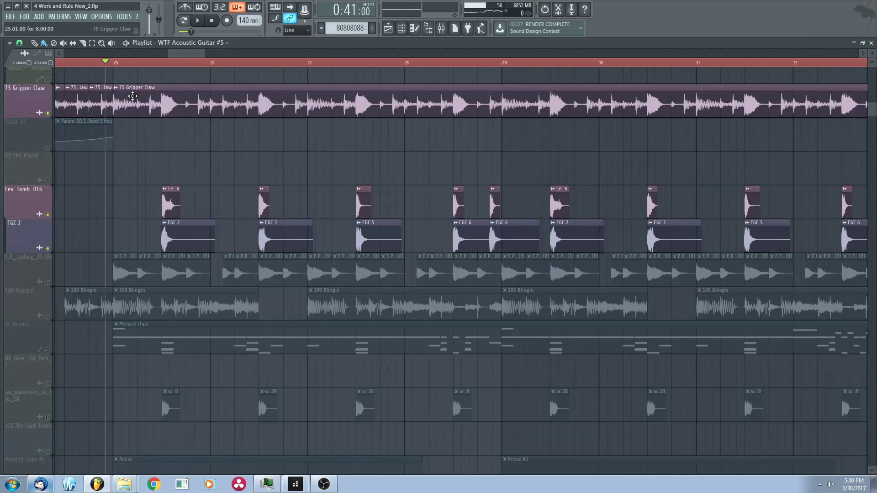
click(48, 282)
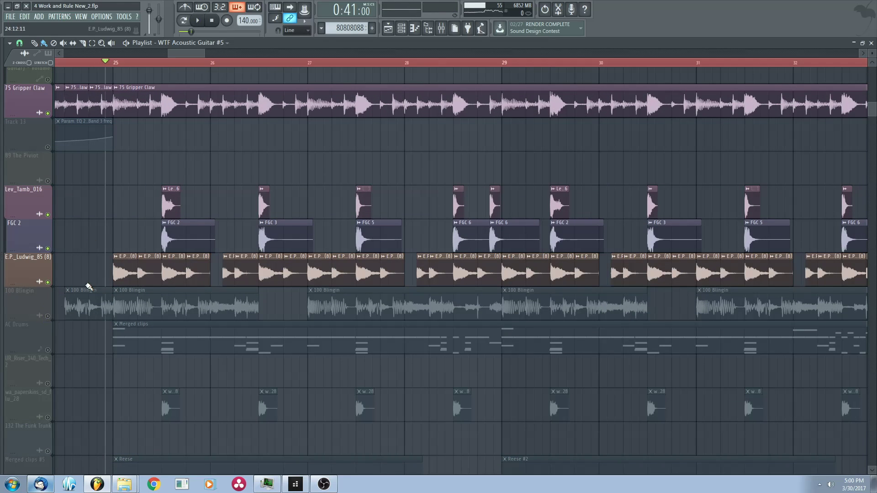
click(48, 316)
scroll(108, 223, up, 2)
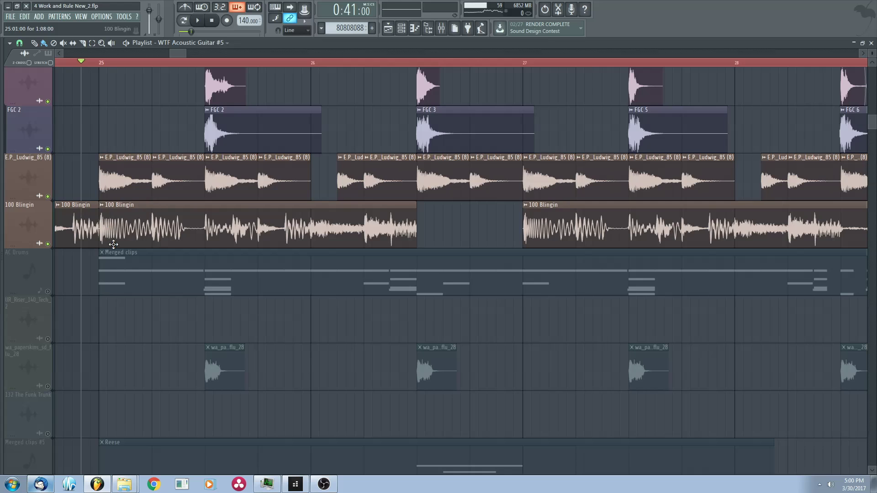
scroll(113, 245, up, 2)
scroll(145, 241, down, 3)
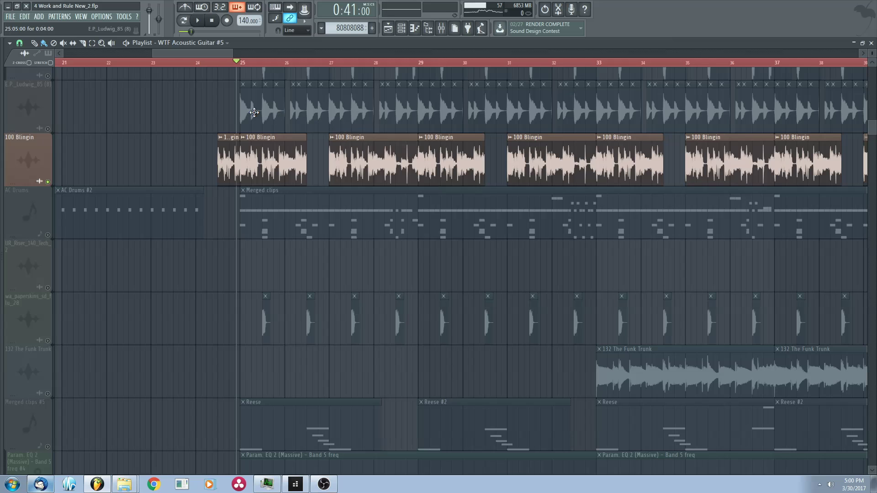
- Play the soloed 100 Blingin track from just before bar 25 and follow its repeating clips past bar 32
scroll(389, 150, down, 1)
scroll(391, 150, down, 1)
drag(388, 176, 367, 236)
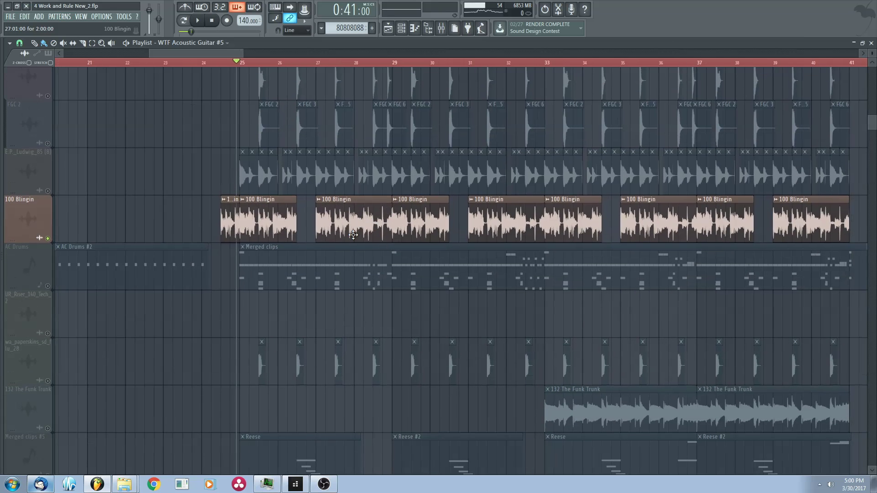
scroll(366, 236, down, 2)
scroll(366, 236, down, 4)
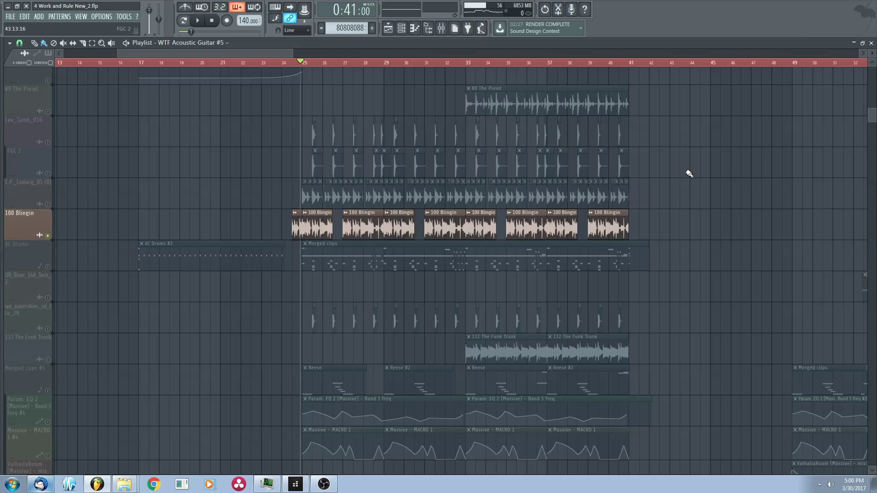
scroll(339, 220, up, 8)
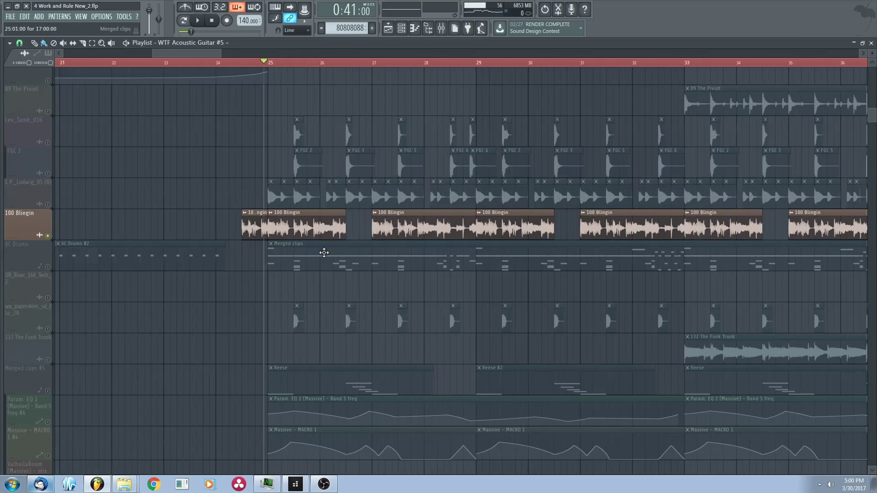
key(space)
drag(350, 216, 308, 229)
scroll(310, 243, up, 4)
drag(436, 240, 355, 245)
scroll(355, 246, down, 5)
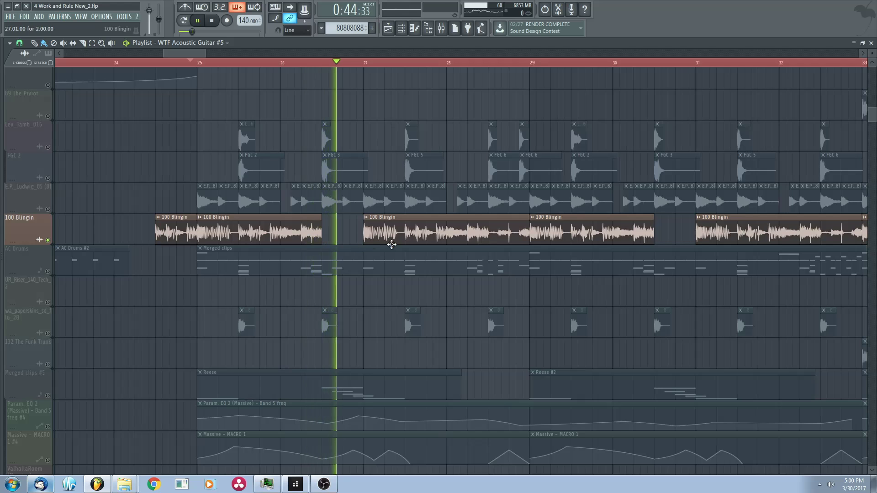
drag(487, 242, 398, 246)
scroll(451, 248, down, 1)
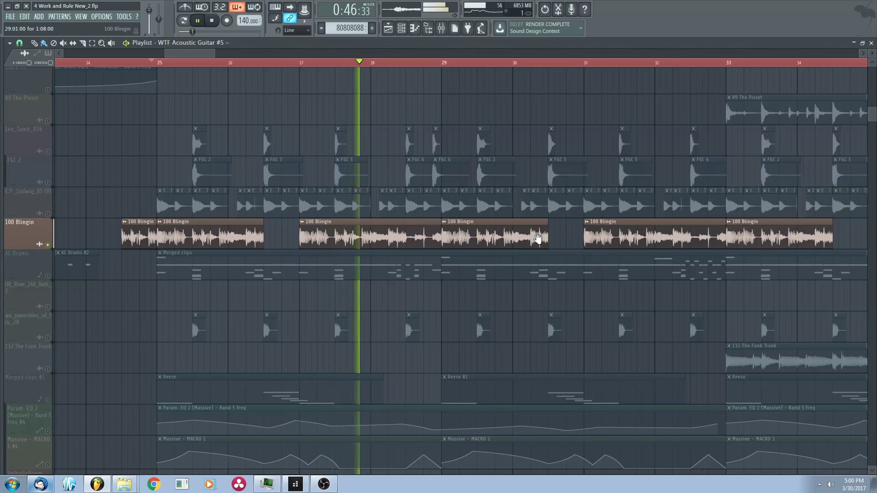
scroll(502, 241, down, 1)
scroll(483, 231, down, 2)
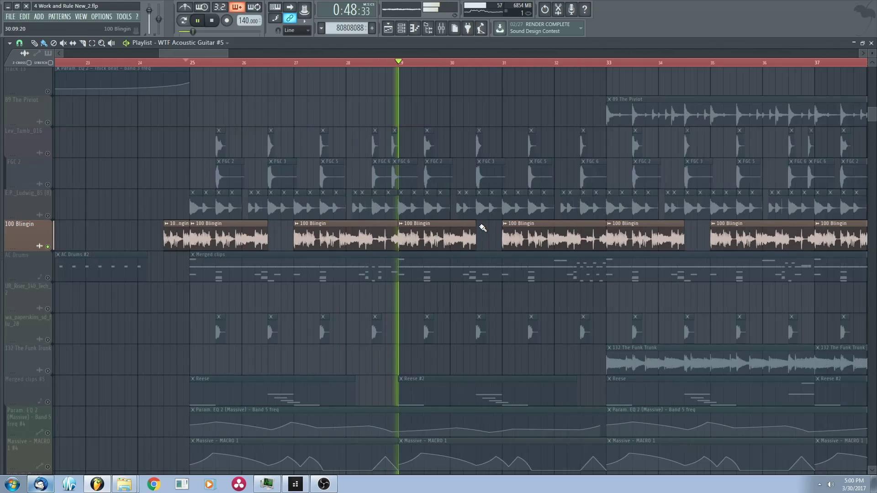
scroll(429, 243, down, 1)
scroll(450, 206, down, 3)
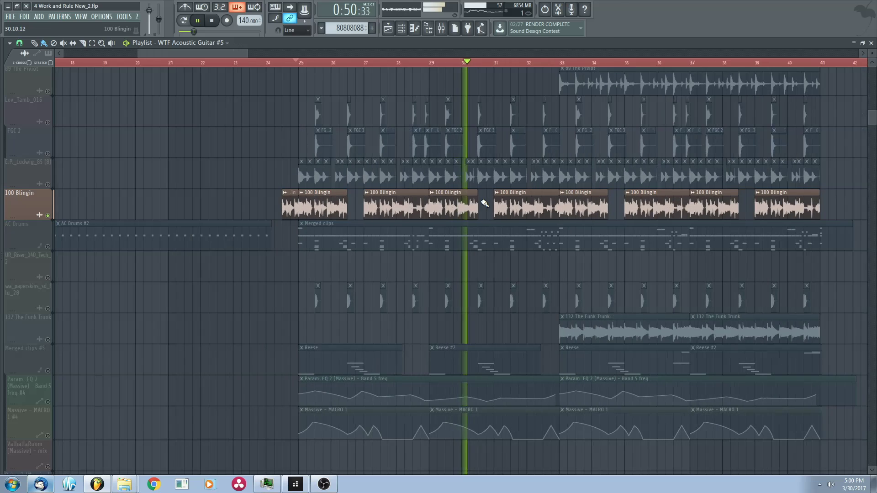
scroll(411, 208, up, 1)
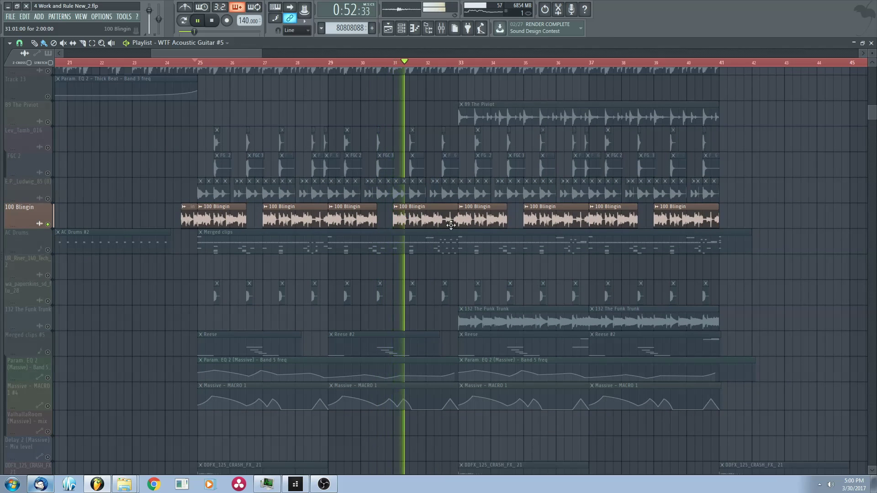
scroll(448, 220, down, 2)
scroll(471, 230, up, 2)
scroll(471, 231, up, 2)
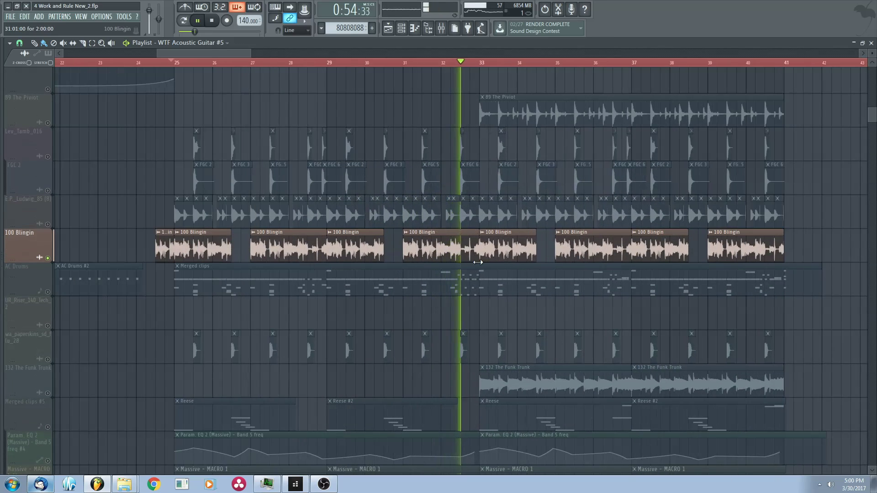
- Unsolo the 100 Blingin track and replay the full arrangement from bar 25
drag(476, 262, 295, 249)
right_click(48, 214)
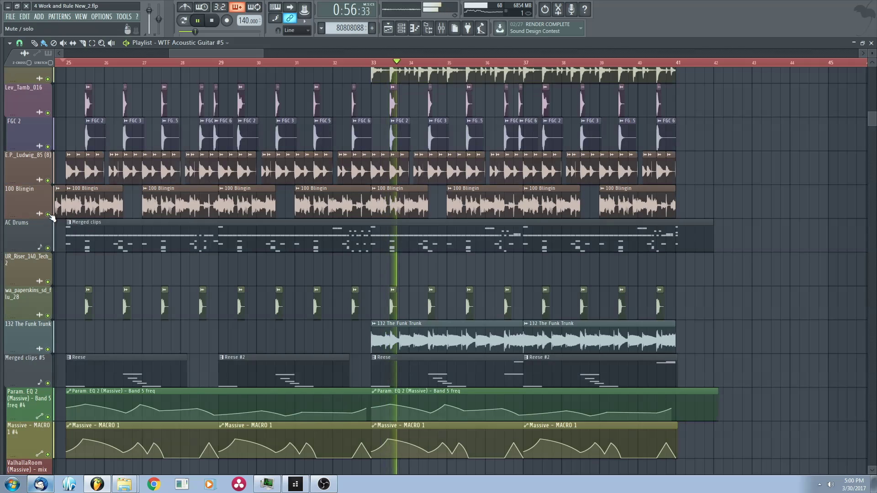
drag(68, 213, 297, 212)
click(293, 63)
drag(450, 258, 307, 255)
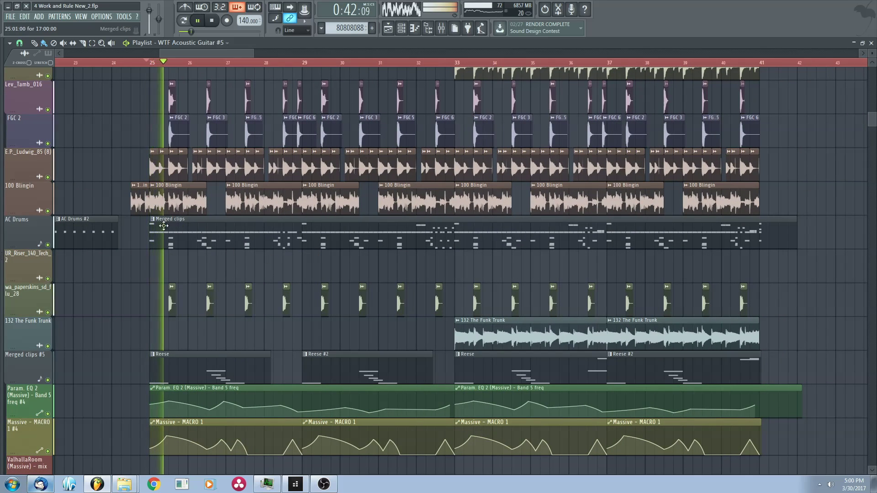
- Stop playback and inspect the Kontakt 5 #2 drum instrument behind the AC Drums merged clip, then close it
key(space)
click(194, 237)
double_click(194, 237)
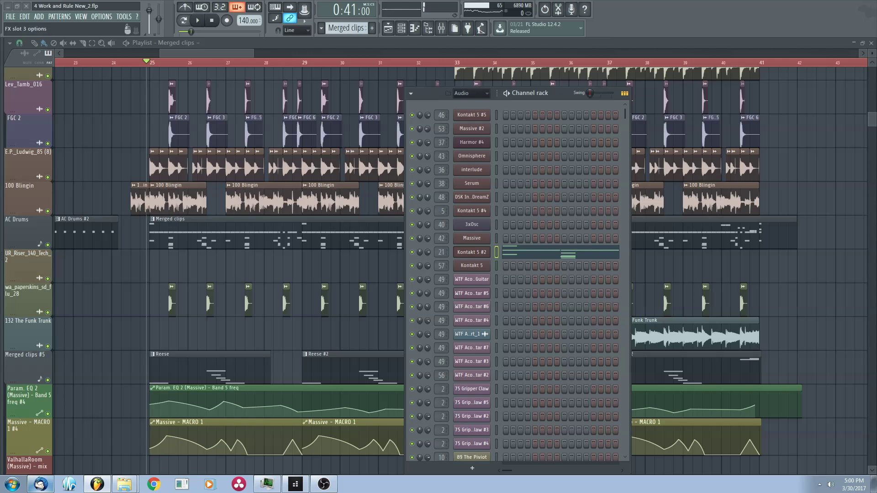
click(472, 252)
drag(370, 109, 583, 78)
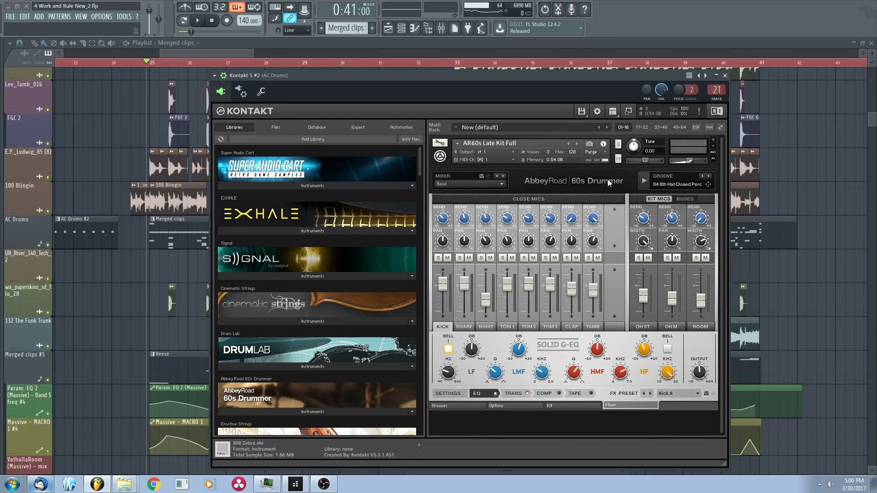
click(727, 77)
key(F6)
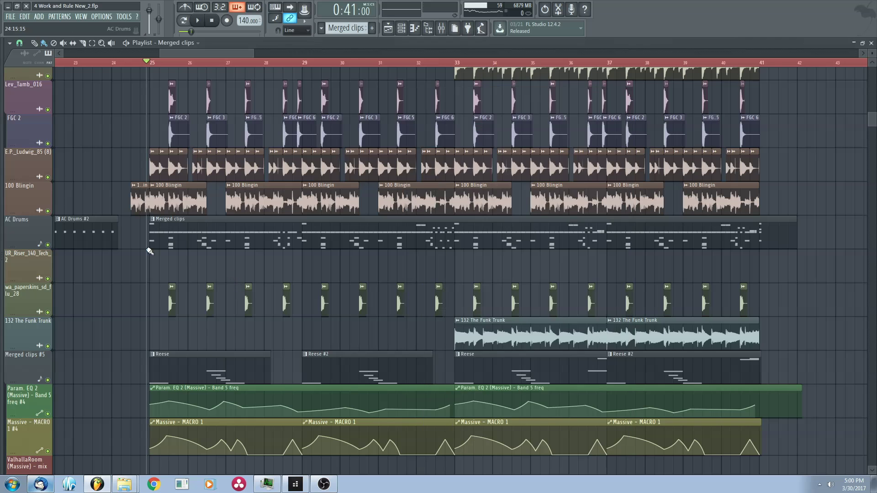
- Solo the AC Drums track, listen to it from bar 25, and restore the other tracks
scroll(159, 265, up, 2)
right_click(48, 245)
key(space)
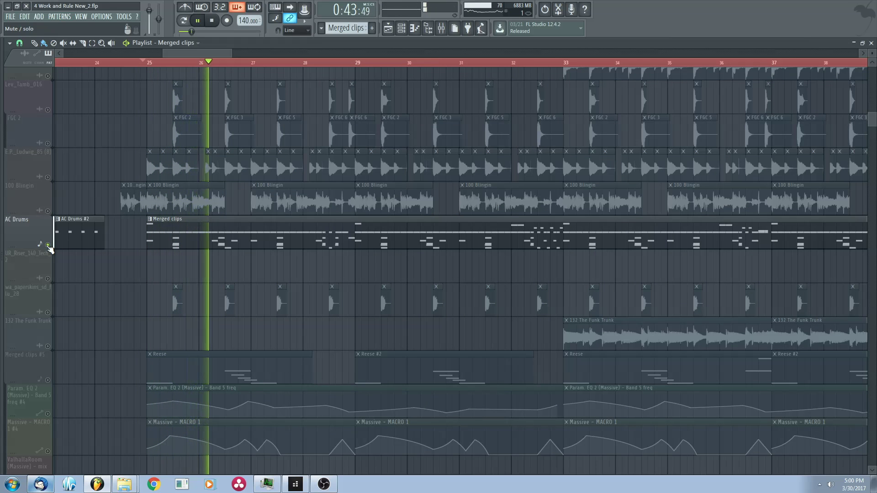
right_click(48, 245)
- Stop playback and leave only Merged clips #5 and its Param. EQ 2, Massive MACRO 1 and ValhallaRoom mix automation tracks enabled
scroll(274, 222, down, 3)
scroll(275, 228, down, 2)
scroll(274, 231, down, 3)
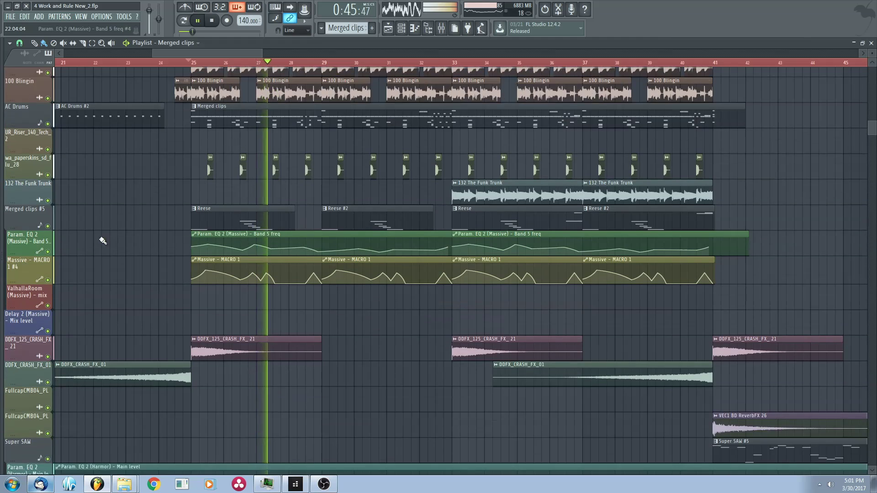
key(space)
scroll(41, 211, up, 1)
scroll(46, 174, up, 1)
click(48, 217)
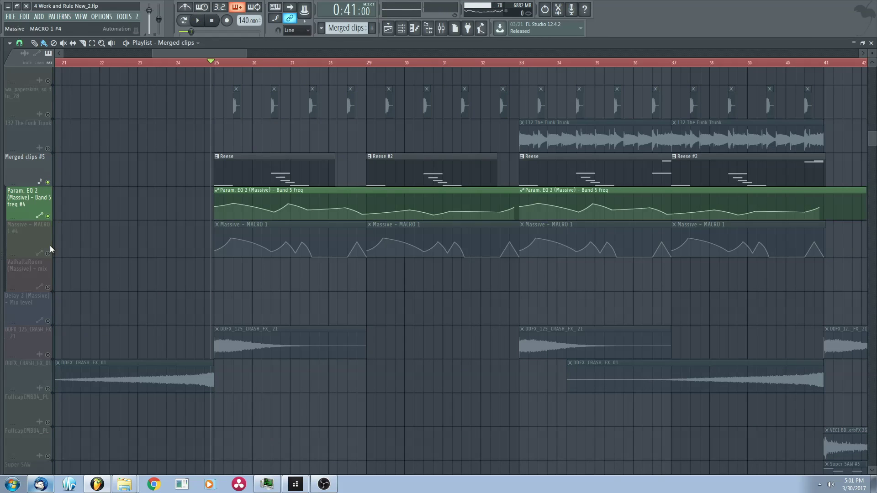
click(48, 254)
click(48, 288)
- Open the Reese pattern's Massive synth from the channel rack and examine its Reesey Wub patch settings
scroll(218, 251, down, 8)
scroll(218, 252, up, 5)
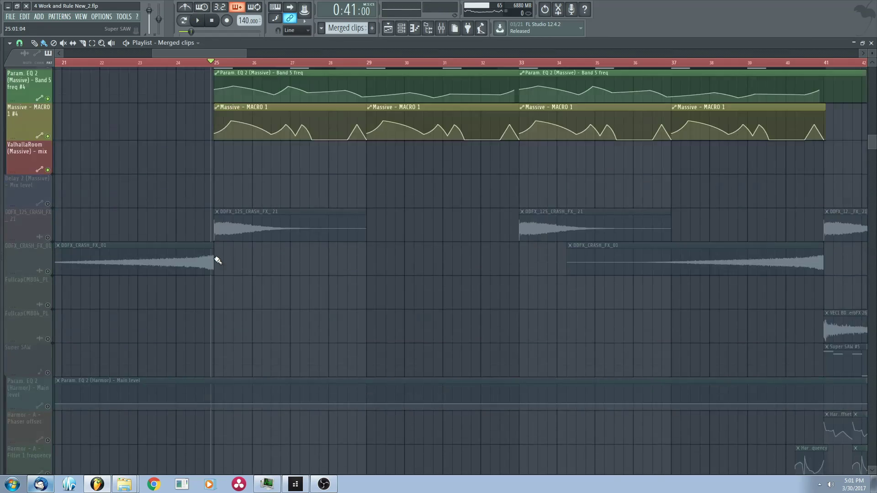
key(F6)
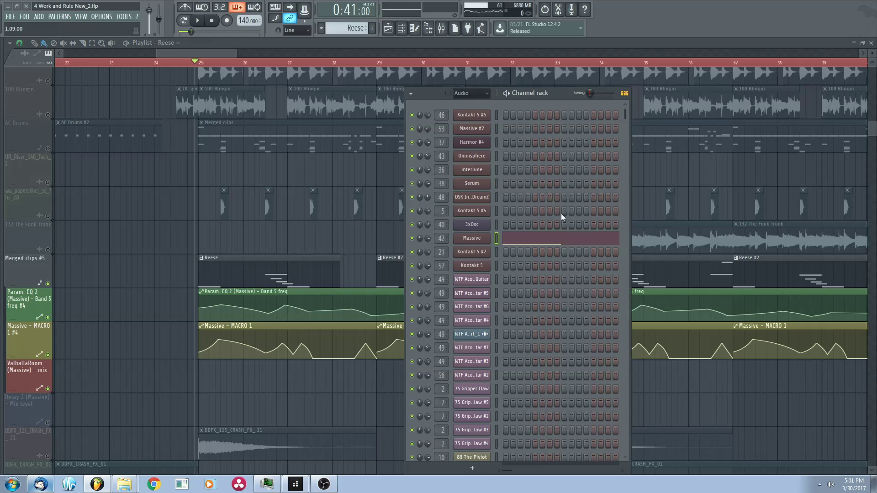
click(477, 238)
drag(437, 147, 447, 119)
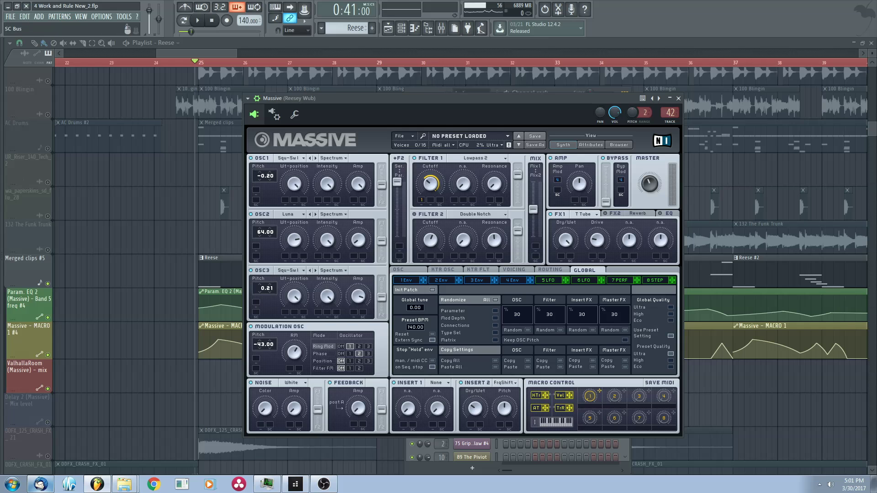
- Show the Reesey Wub mixer insert, restore all playlist tracks, and solo that insert in the mixer
key(F9)
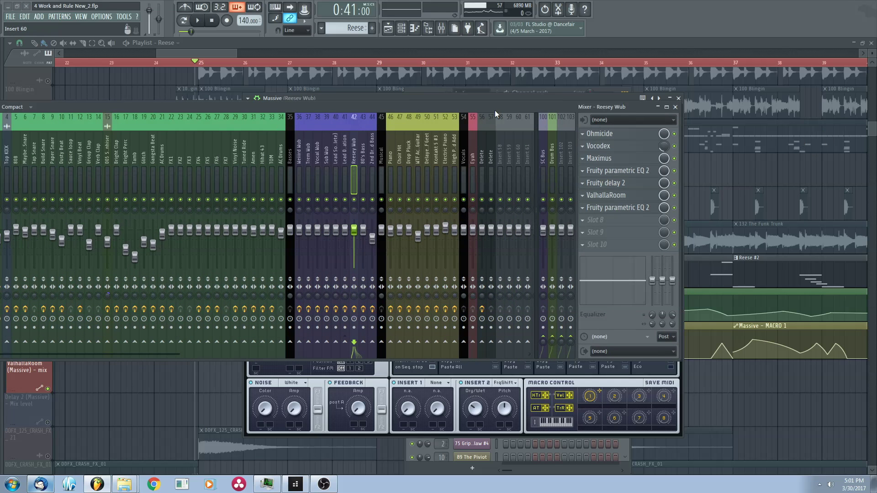
drag(494, 111, 602, 86)
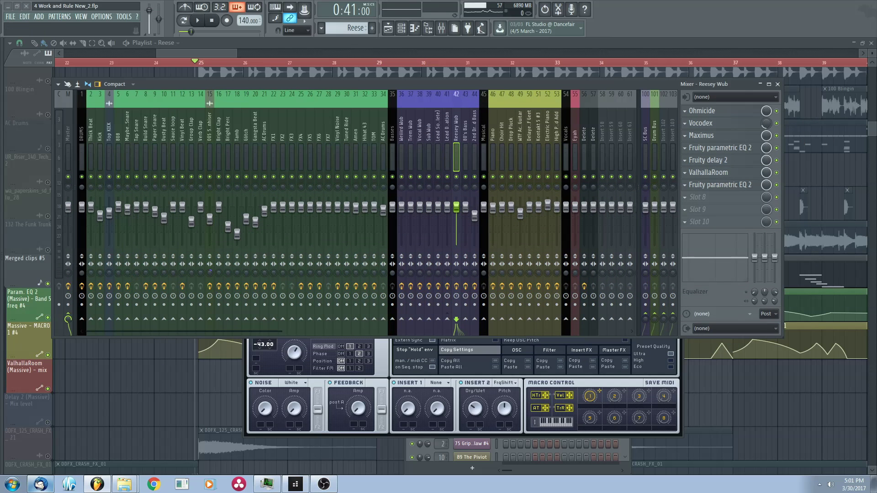
right_click(48, 283)
right_click(457, 177)
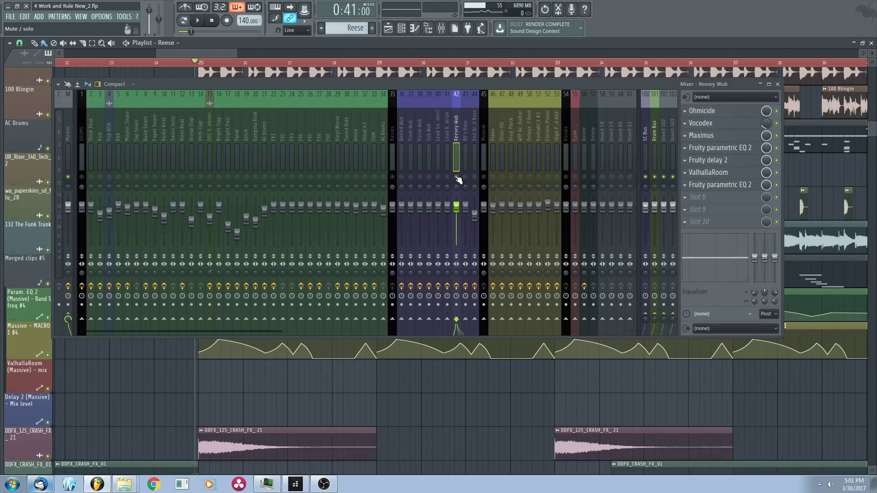
- Bypass the Reesey Wub insert's effects, from Ohmicide through the last Fruity parametric EQ 2, and play the dry bass from bar 25
drag(517, 86, 471, 84)
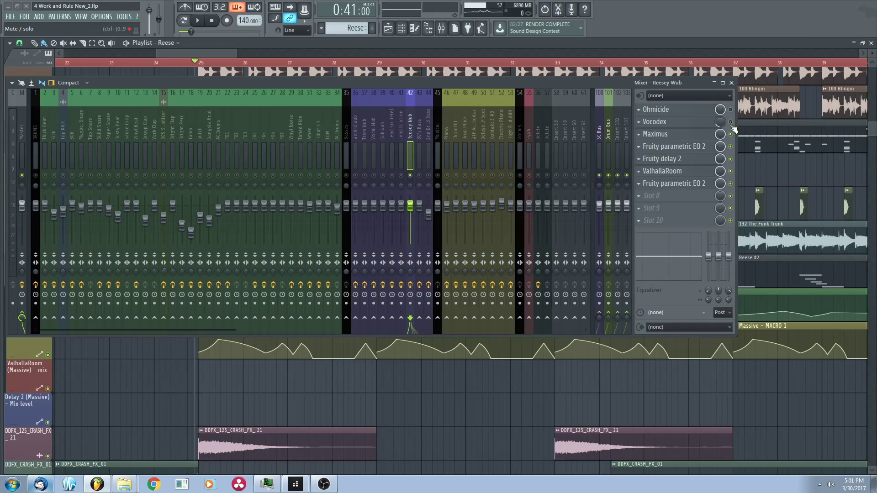
key(space)
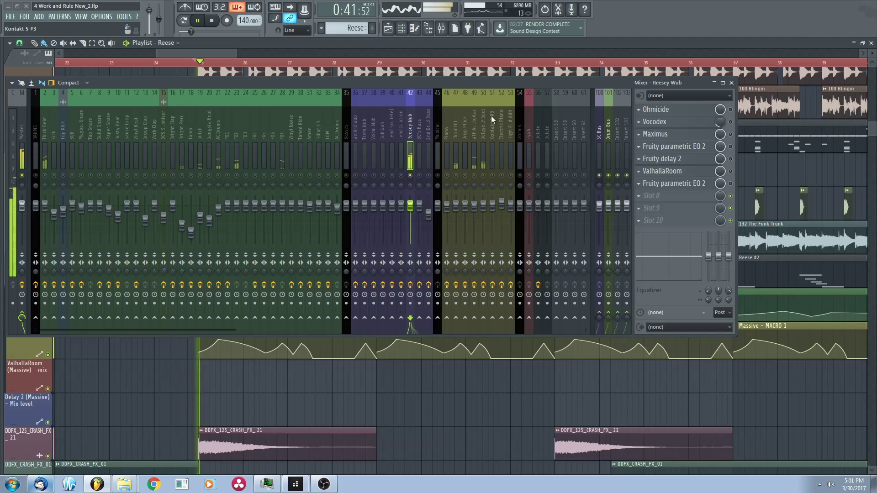
- Reposition the mixer window while listening to the dry Reesey Wub bass, and stop playback
drag(429, 82, 469, 81)
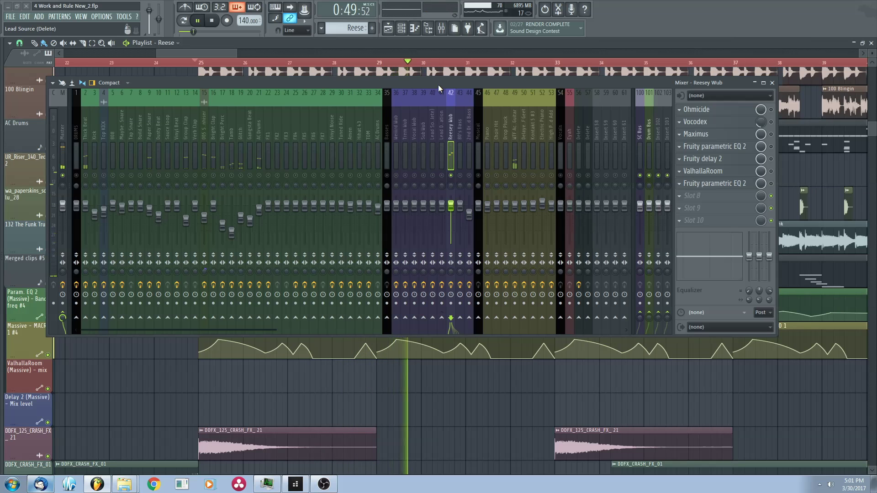
mouse_move(437, 84)
mouse_down()
mouse_move(434, 133)
mouse_move(435, 96)
mouse_up()
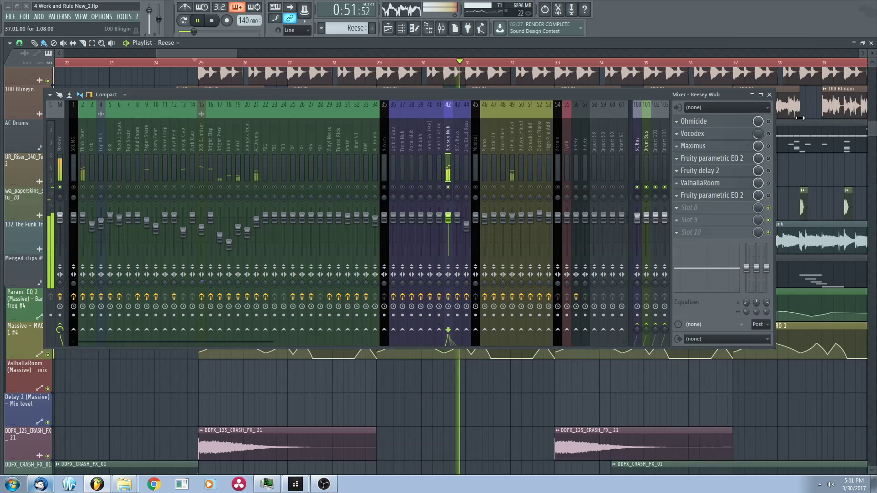
key(space)
drag(635, 95, 619, 94)
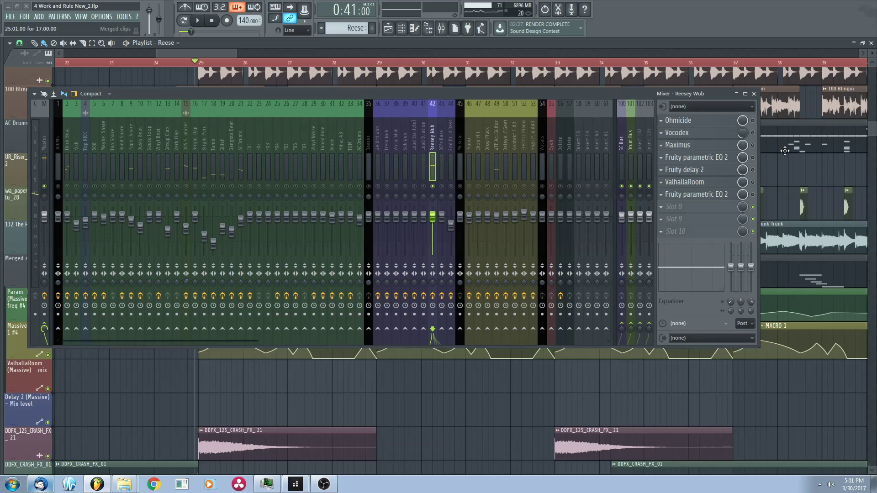
- Re-enable and show Ohmicide on the Reesey Wub insert, hide the mixer, and play the bass through it from bar 25
click(704, 123)
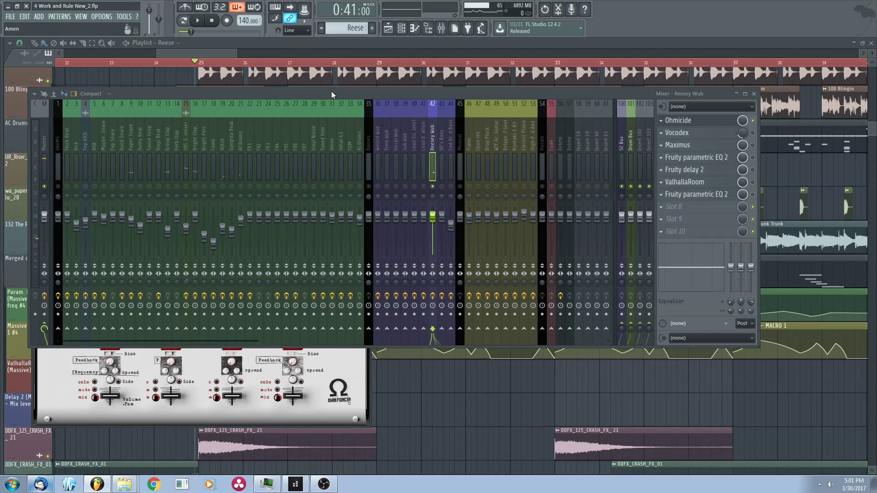
key(F9)
drag(42, 138, 298, 104)
key(space)
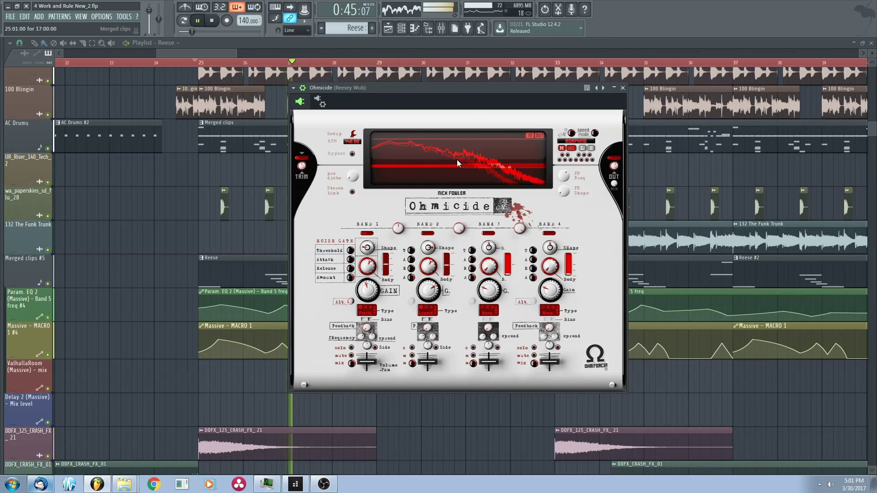
key(space)
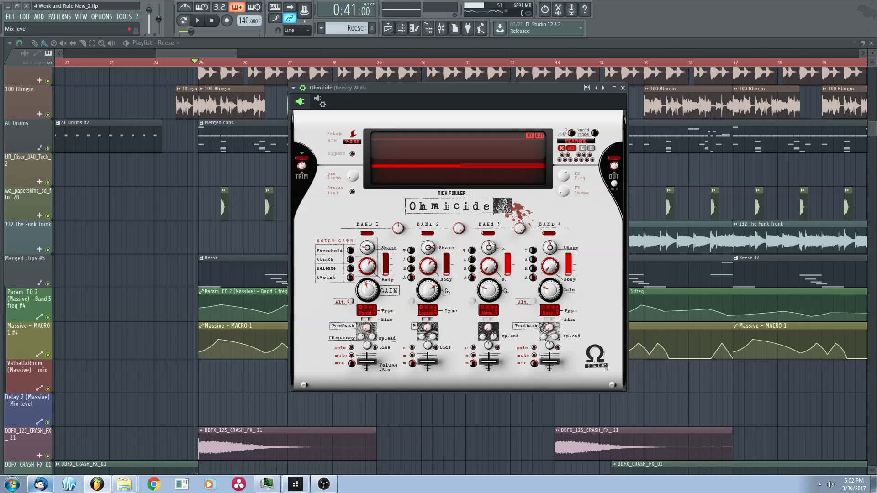
- Examine the insert's Vocodex while playing the bass from bar 25, close its window, and stop playback
drag(268, 132, 360, 106)
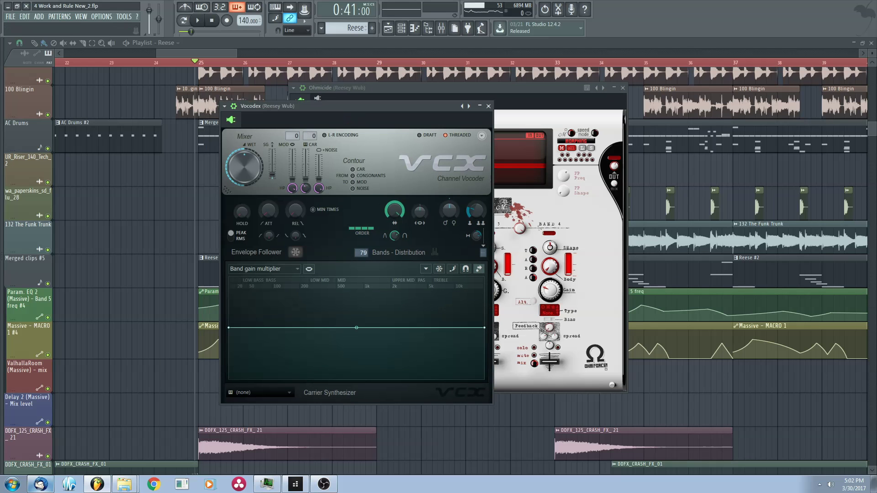
key(space)
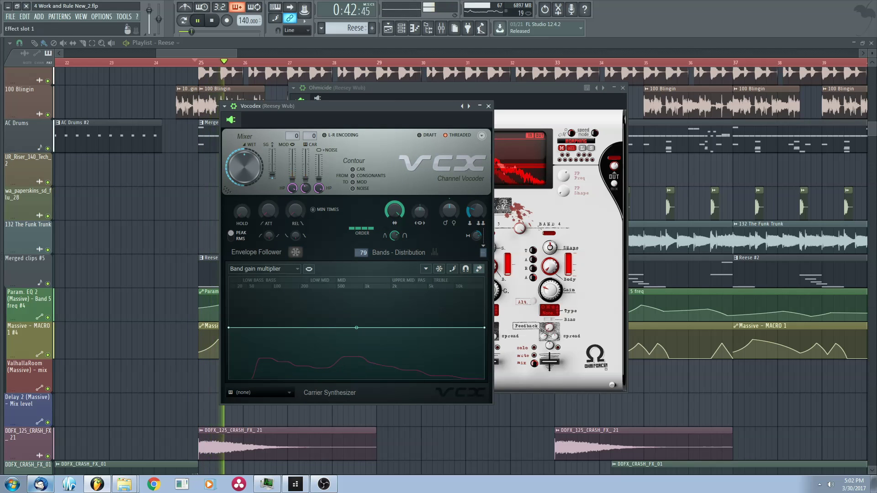
drag(335, 107, 466, 108)
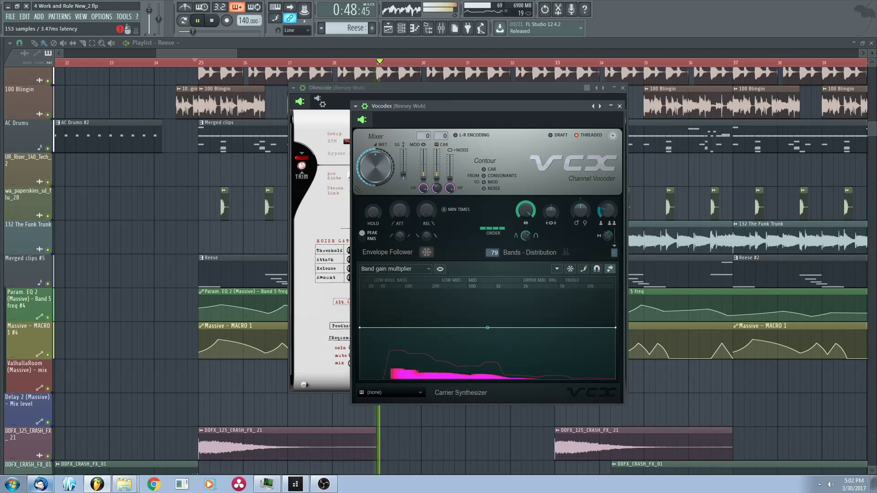
click(620, 106)
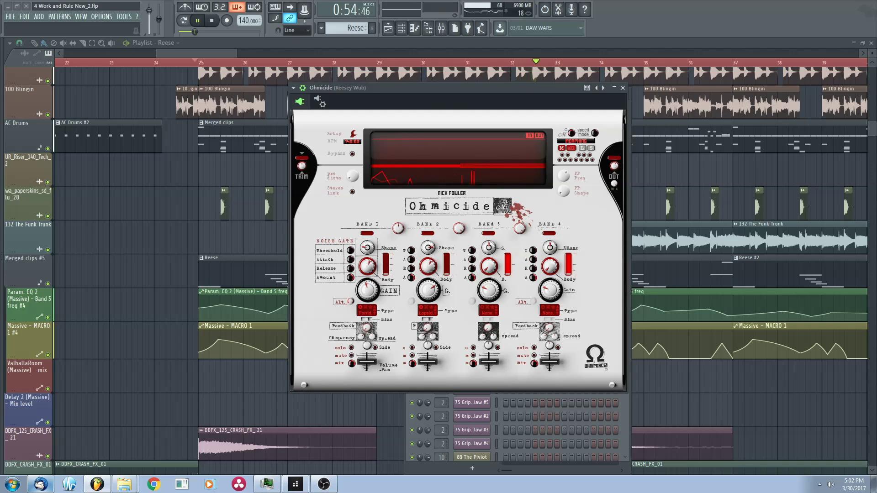
key(space)
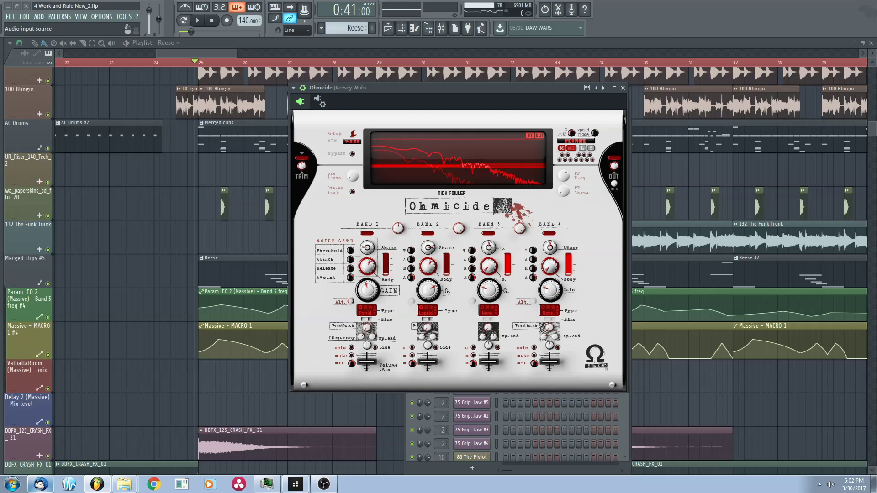
- Examine the insert's Maximus while the bass plays from bar 25, and close its window
drag(250, 147, 500, 126)
key(space)
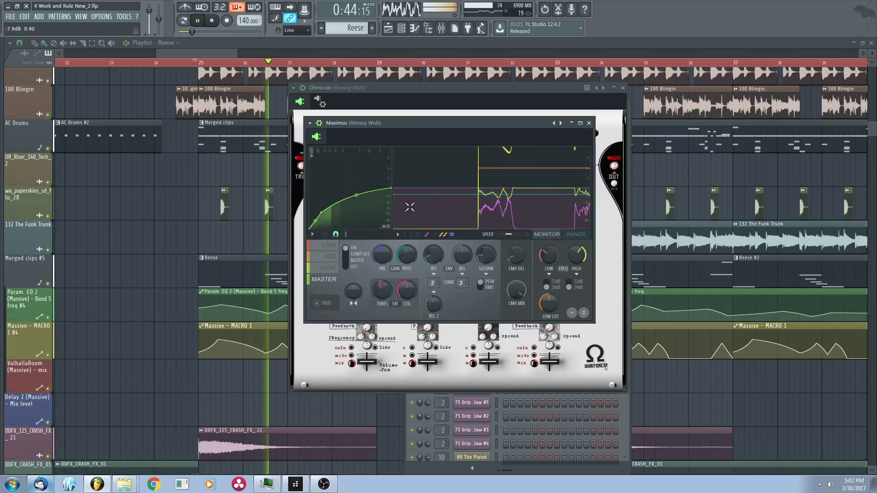
click(589, 123)
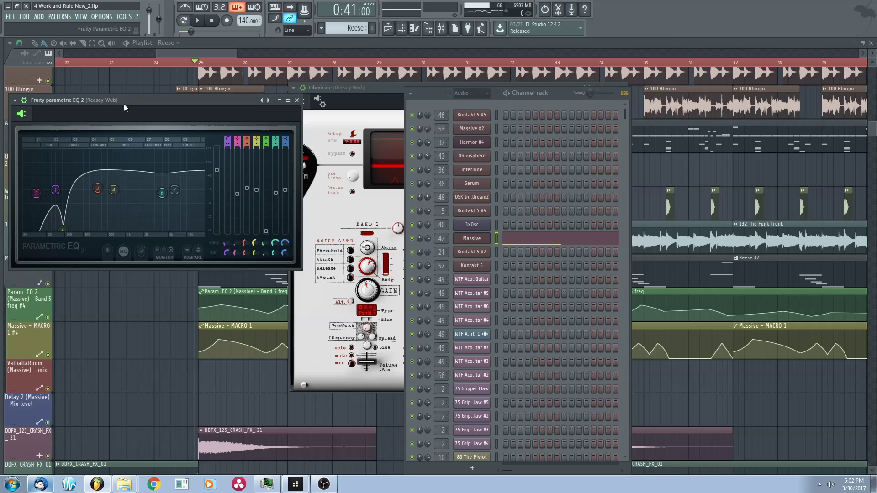
- Play the bass while examining the first Fruity parametric EQ 2, ValhallaRoom, and the last Fruity parametric EQ 2
drag(124, 105, 307, 101)
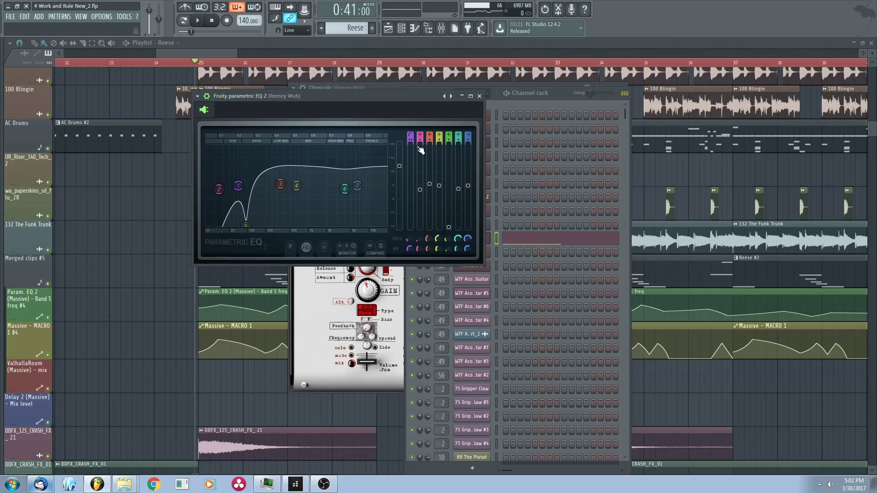
key(space)
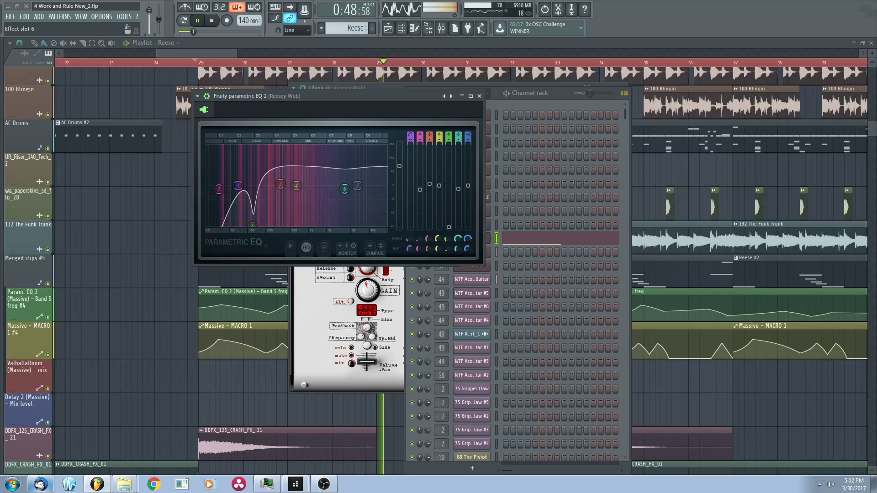
click(27, 370)
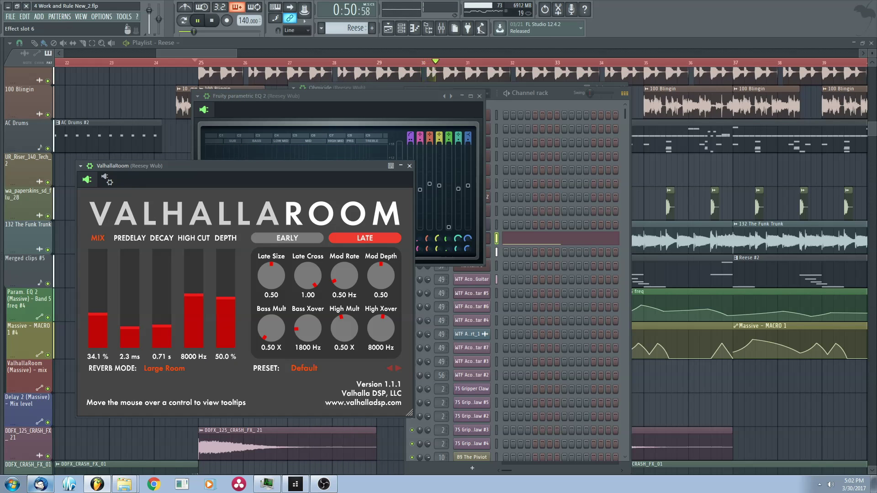
click(876, 183)
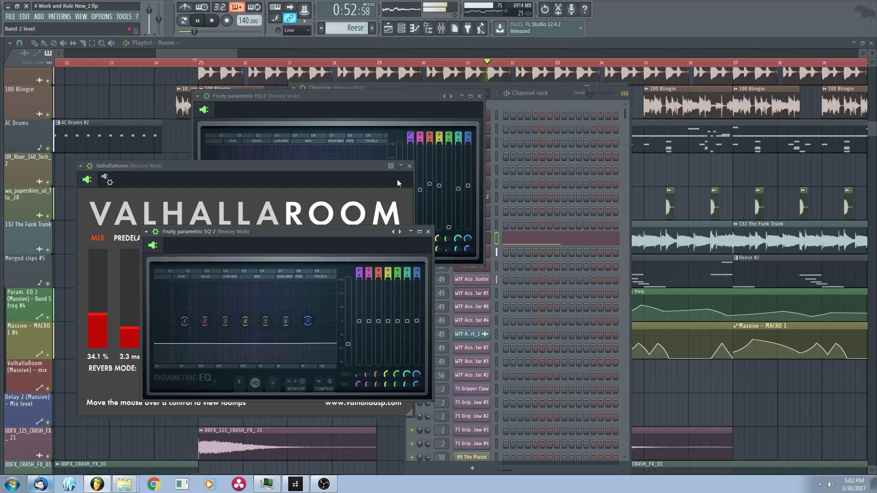
drag(384, 246, 374, 181)
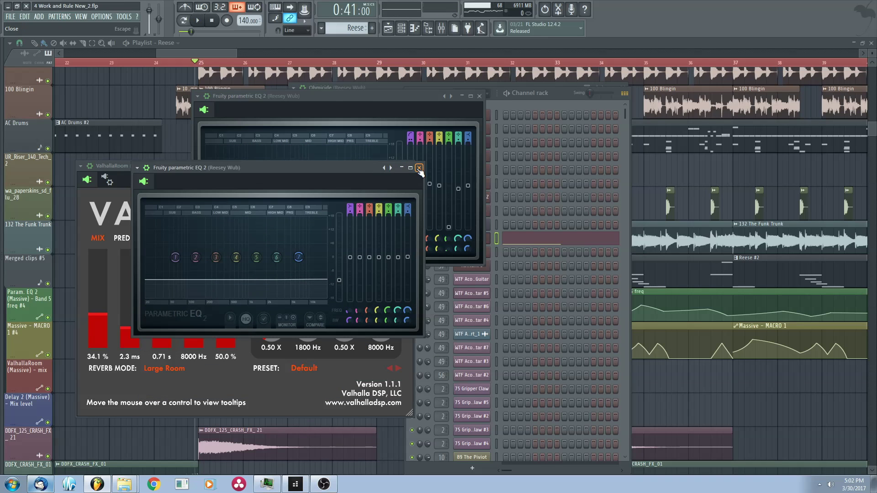
- Close the Reesey Wub effect windows and the channel rack, leaving only the playlist on screen
click(419, 168)
click(623, 89)
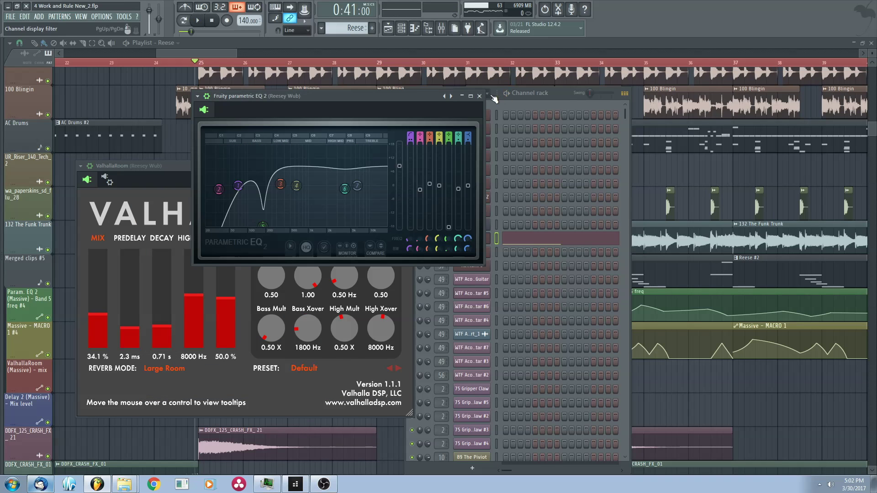
click(479, 96)
drag(323, 168, 193, 177)
click(279, 175)
- Play the full arrangement from bar 33, where the 89 The Piviot and 132 The Funk Trunk loops enter
scroll(269, 169, down, 2)
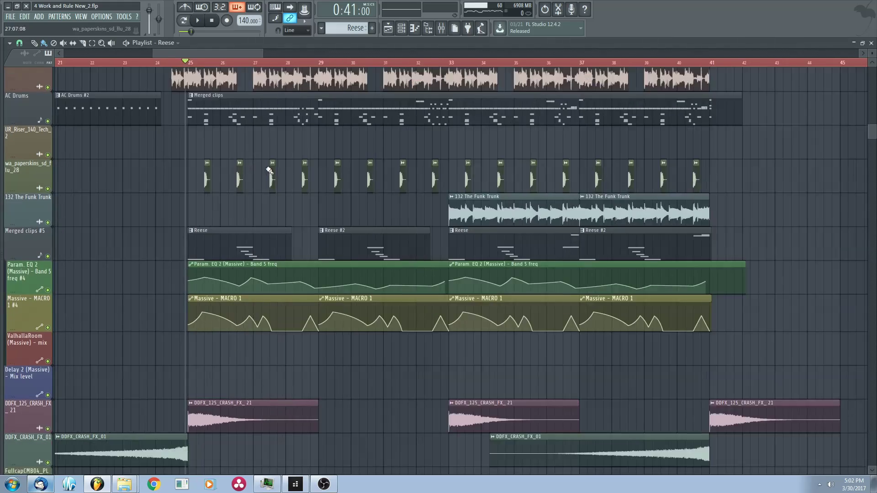
scroll(269, 170, down, 5)
scroll(375, 177, down, 4)
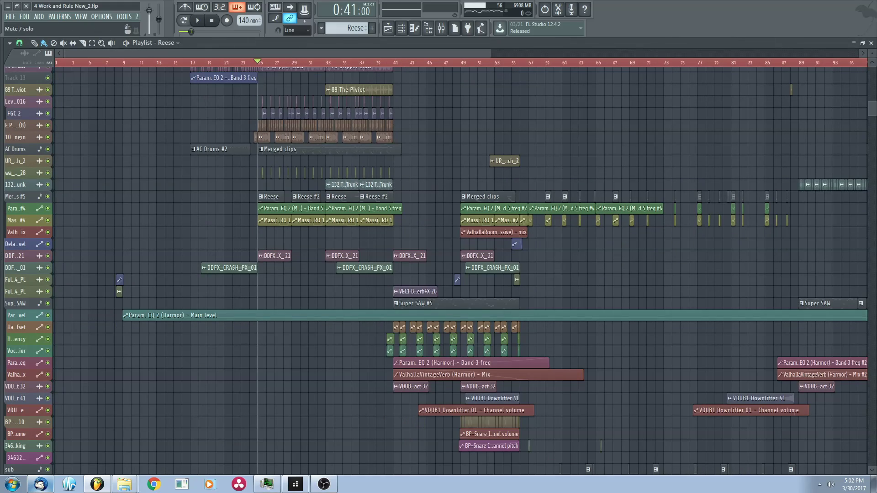
scroll(269, 219, up, 8)
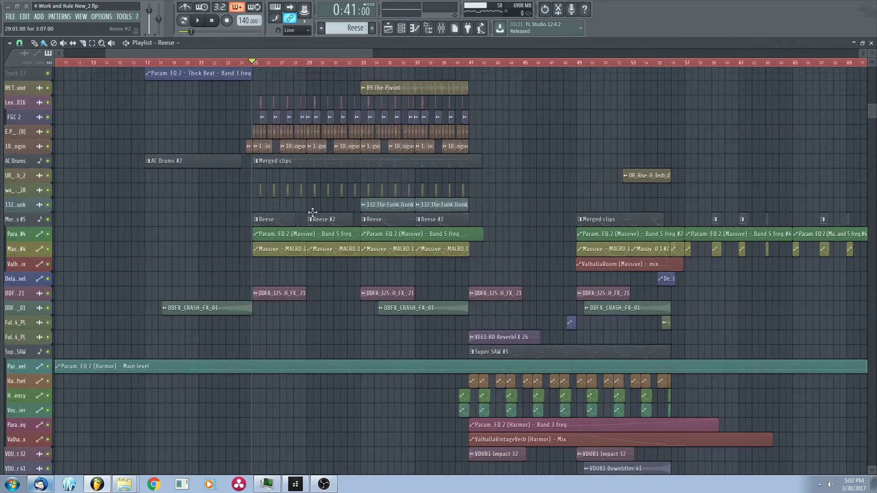
scroll(423, 199, up, 1)
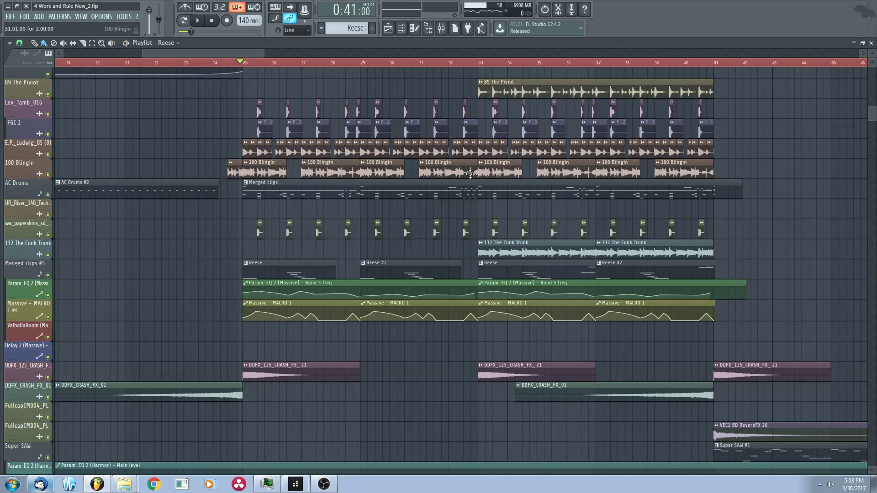
scroll(494, 195, down, 1)
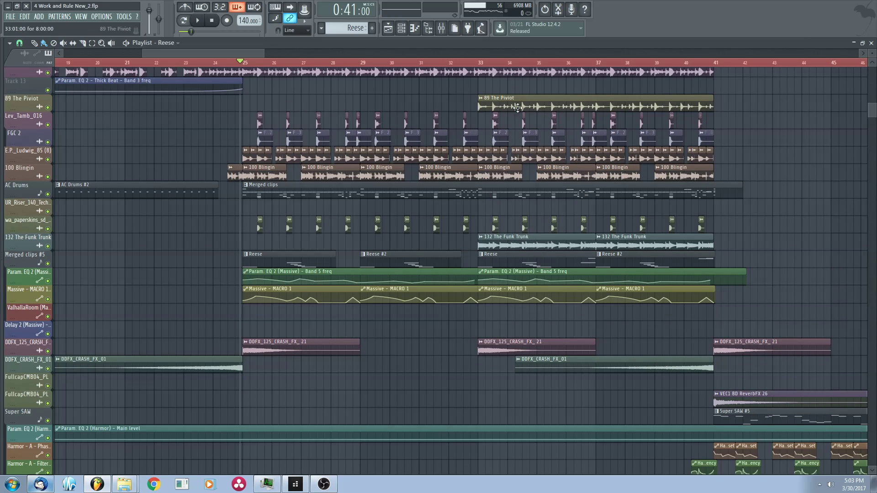
click(475, 65)
key(space)
- Follow the playback from bar 33 and examine the percussion, Reese, automation and crash FX tracks leading to bar 41
drag(723, 228, 622, 256)
scroll(621, 256, down, 1)
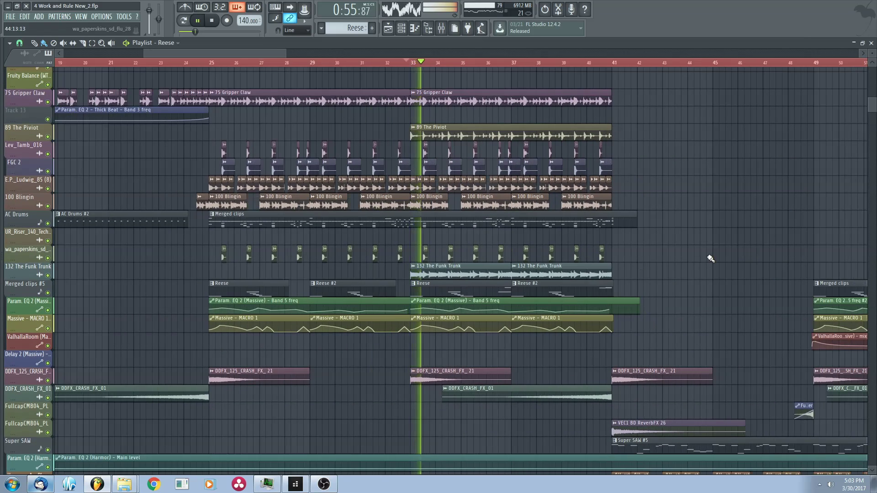
scroll(441, 288, down, 1)
drag(597, 331, 449, 273)
scroll(441, 288, up, 1)
scroll(440, 242, down, 1)
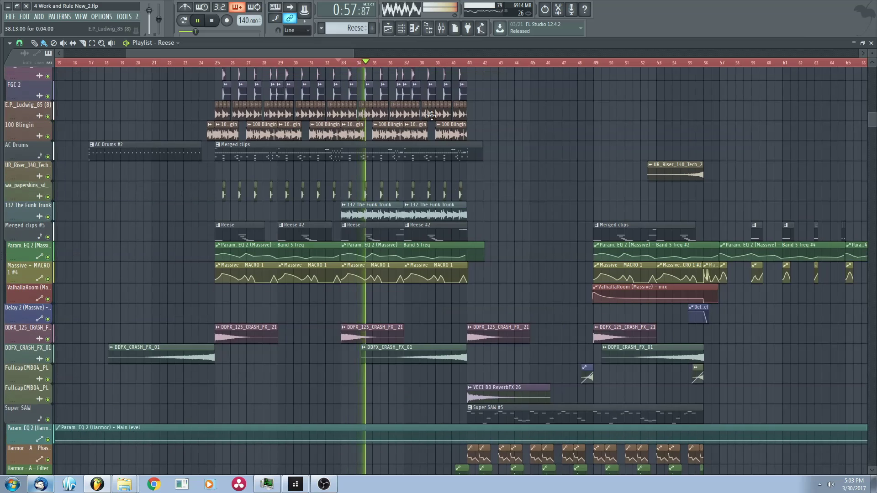
scroll(449, 273, up, 1)
scroll(448, 274, down, 4)
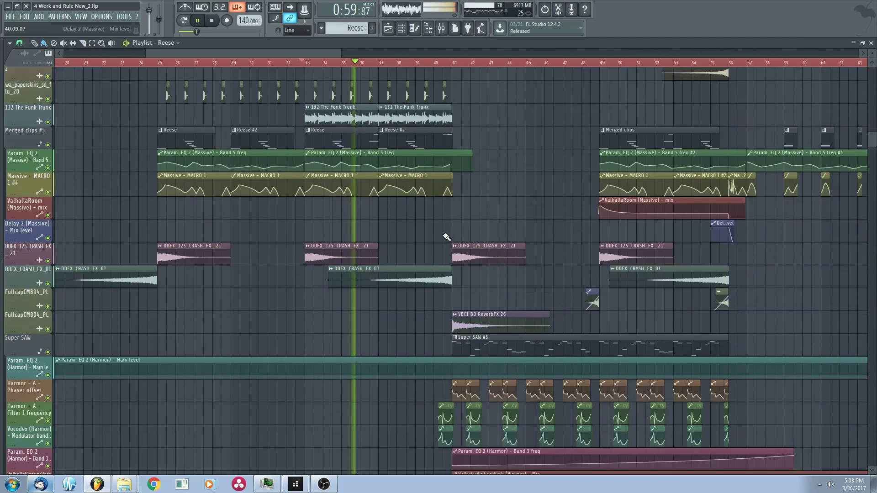
scroll(499, 245, down, 1)
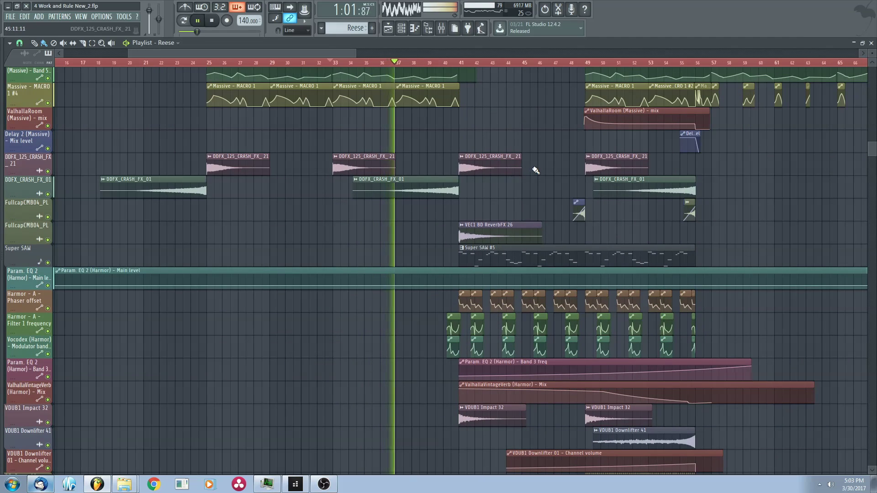
scroll(539, 192, up, 3)
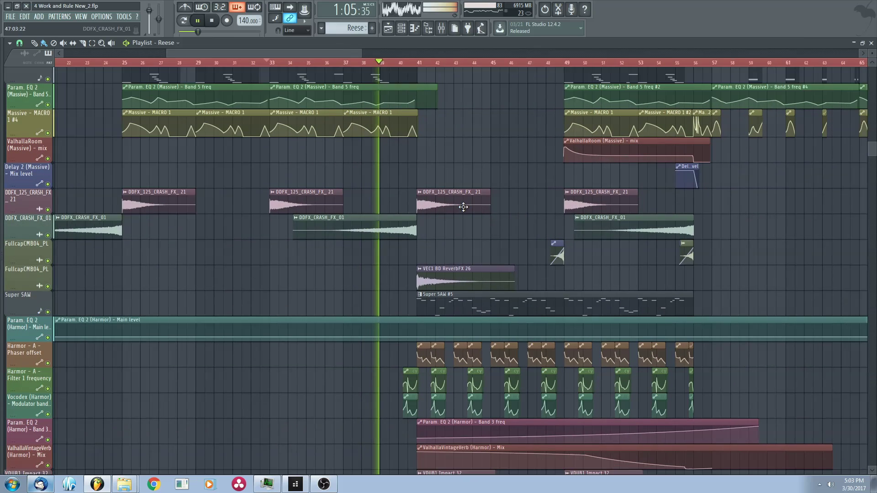
- Examine the section from bar 41: the Super SAW, Harmor automation, impact and lower vocal and snare tracks
drag(463, 207, 412, 160)
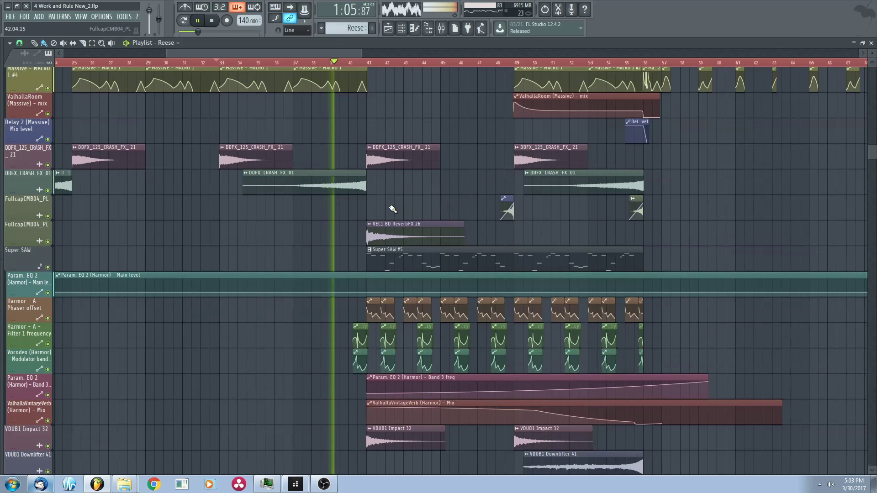
drag(431, 211, 392, 213)
drag(404, 294, 403, 244)
scroll(411, 228, down, 2)
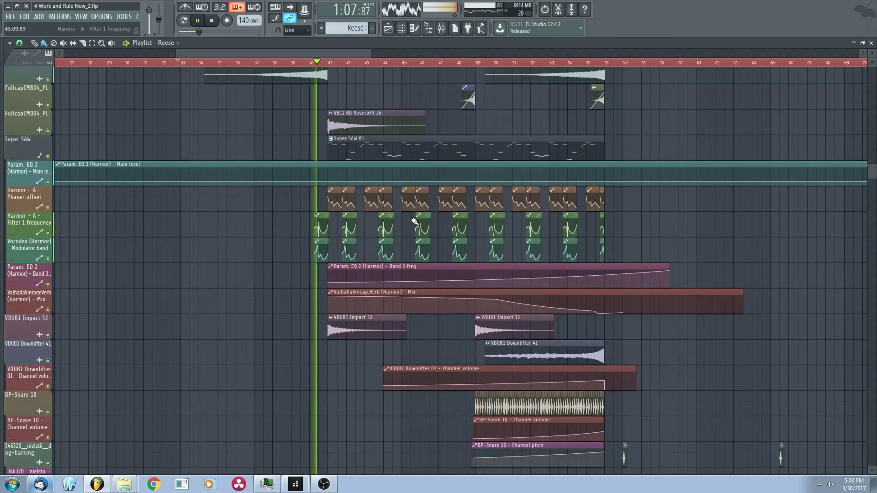
scroll(463, 190, down, 8)
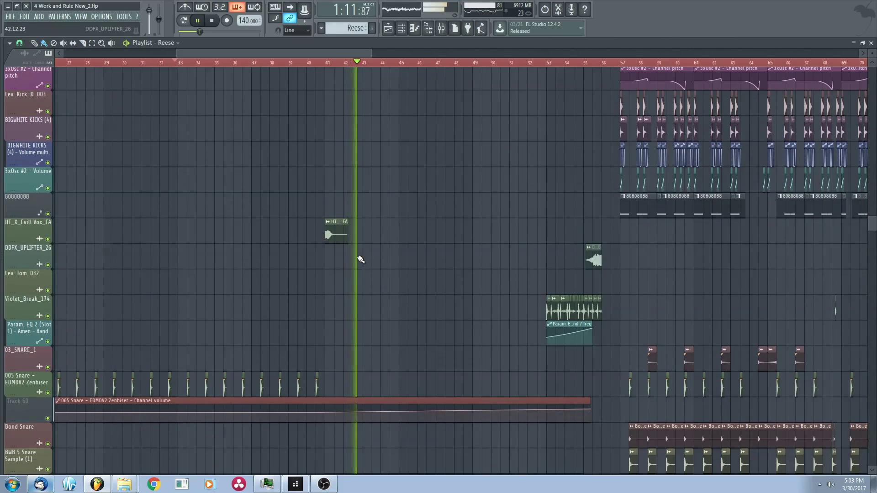
scroll(440, 267, up, 8)
scroll(454, 262, up, 1)
scroll(393, 290, up, 3)
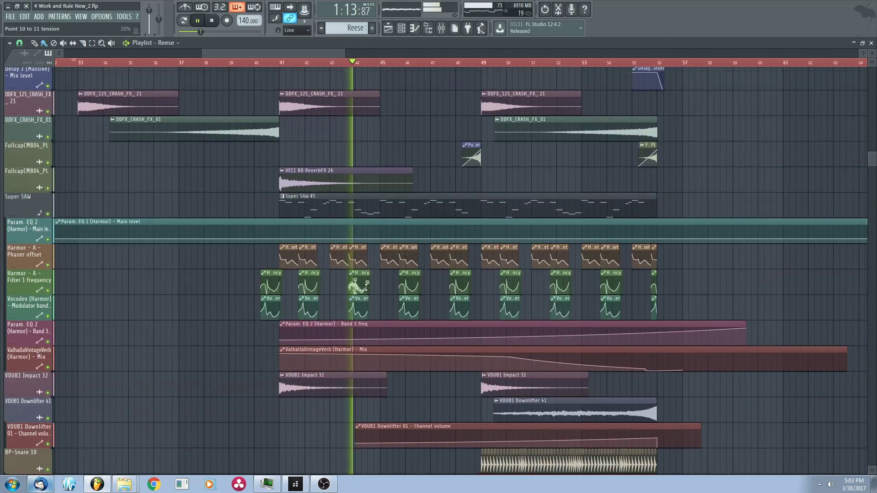
- Open the Super SAW #5 pattern's 3xOsc synth from the channel rack
scroll(359, 287, up, 2)
scroll(363, 274, up, 2)
double_click(372, 258)
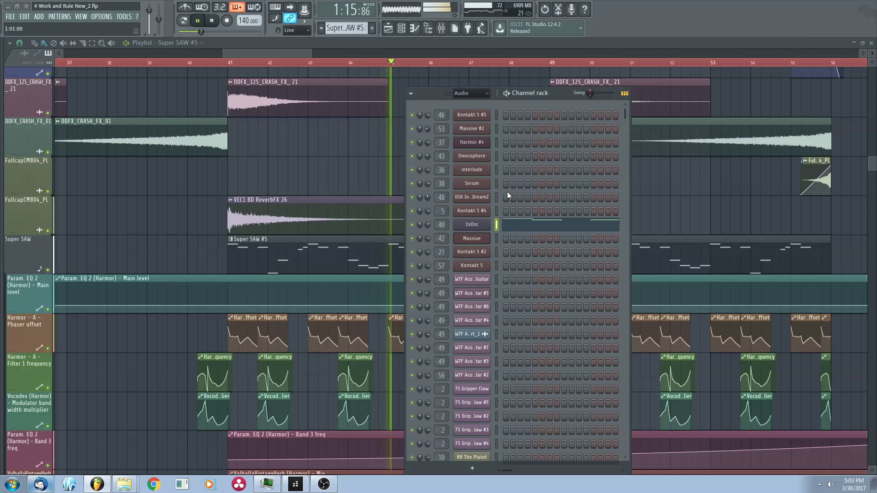
click(472, 225)
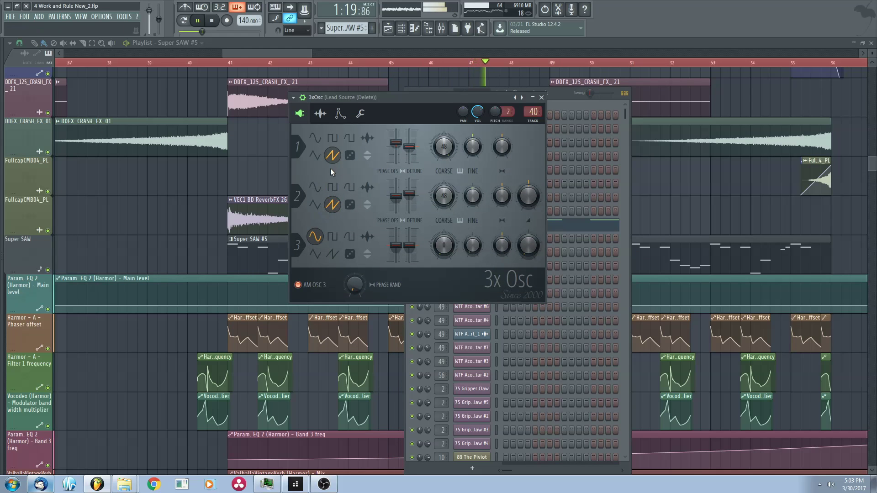
- Close the 3xOsc synth and examine the Harmor automation, reverb mix, impact, downlifter and snare tracks between bars 41 and 57
click(542, 97)
key(Escape)
scroll(605, 196, down, 4)
scroll(540, 252, down, 1)
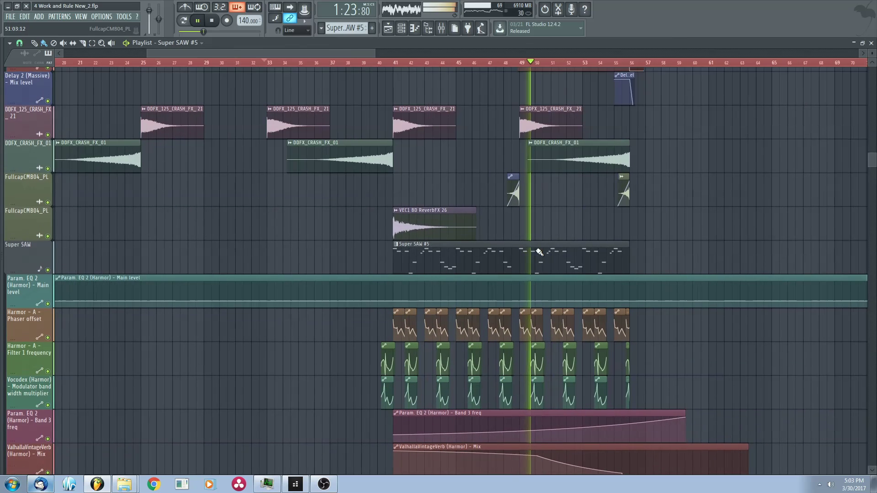
scroll(540, 252, down, 8)
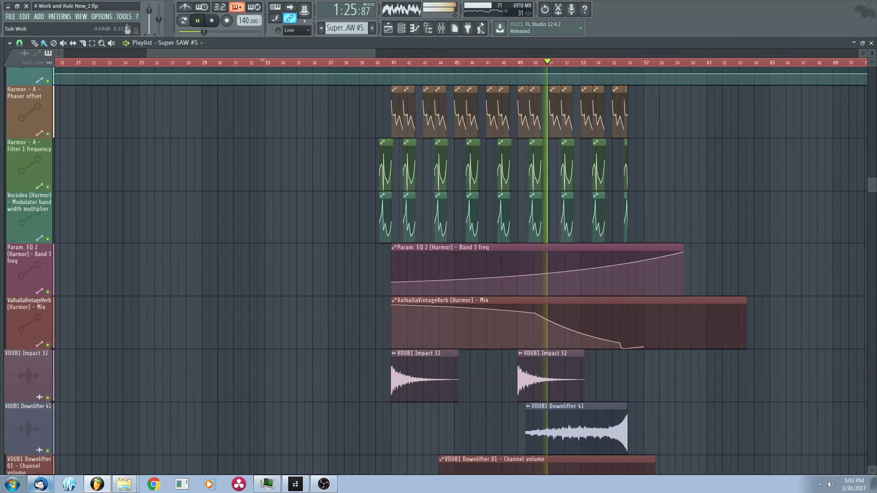
scroll(233, 207, down, 2)
scroll(569, 233, up, 3)
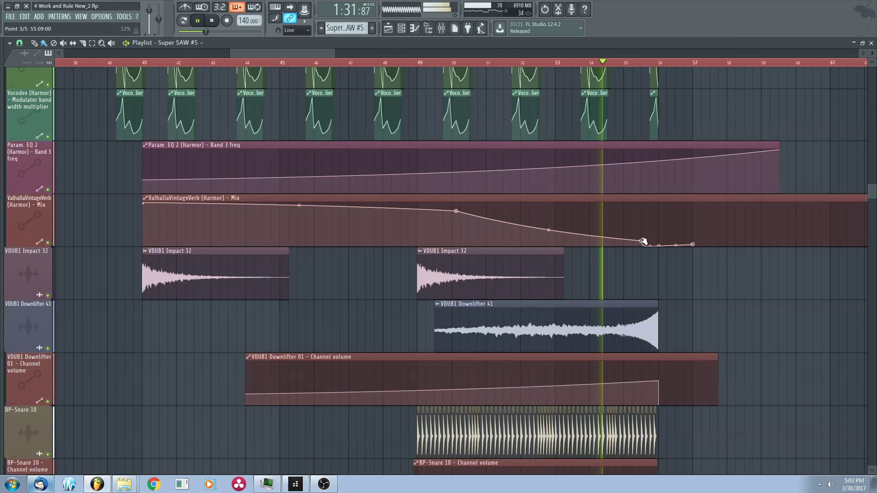
scroll(660, 248, up, 2)
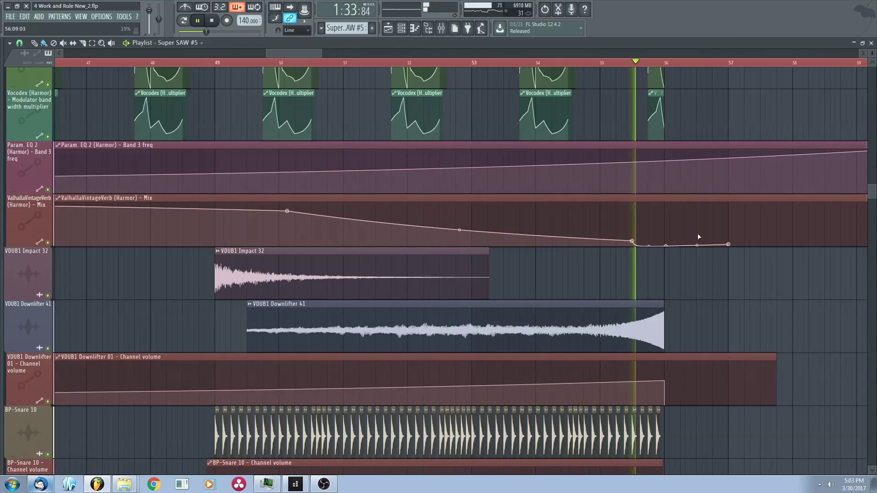
drag(643, 237, 575, 237)
scroll(574, 237, down, 2)
scroll(643, 237, down, 1)
drag(644, 236, 404, 252)
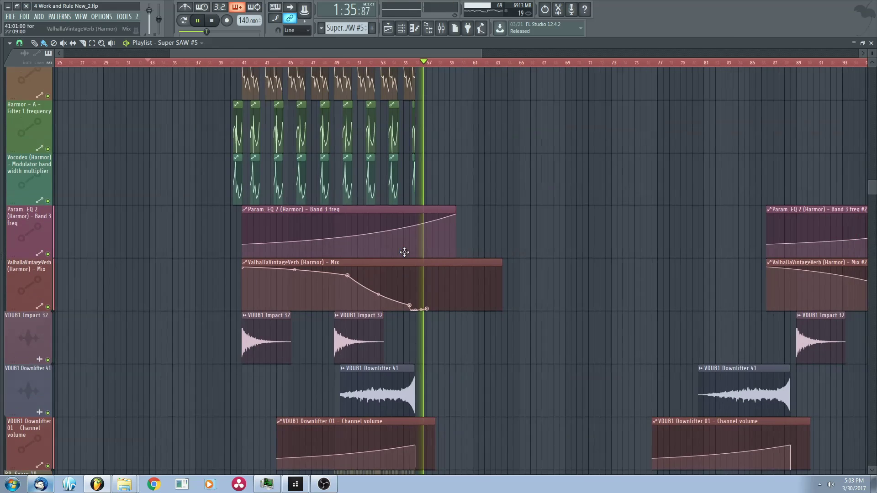
- Stop playback, restart it from bar 57, and look through the playlist tracks down to the drop's layers
scroll(405, 252, up, 4)
key(space)
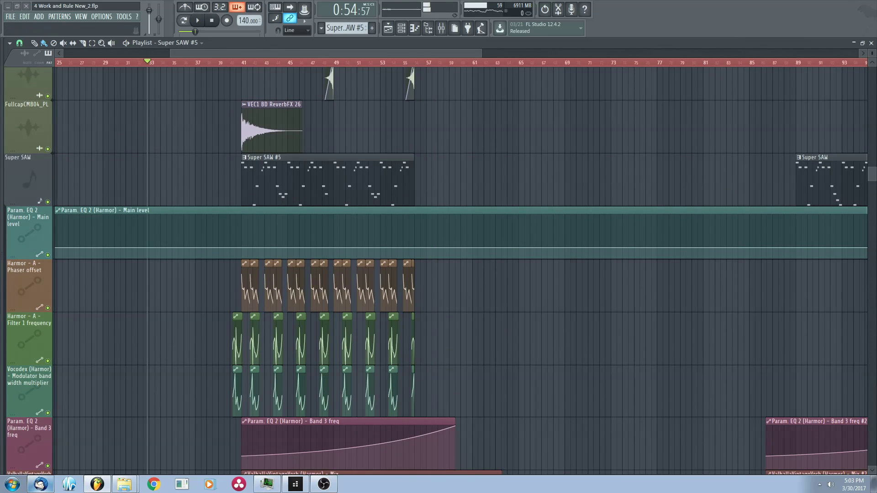
scroll(404, 252, down, 1)
click(425, 63)
key(space)
scroll(475, 194, up, 9)
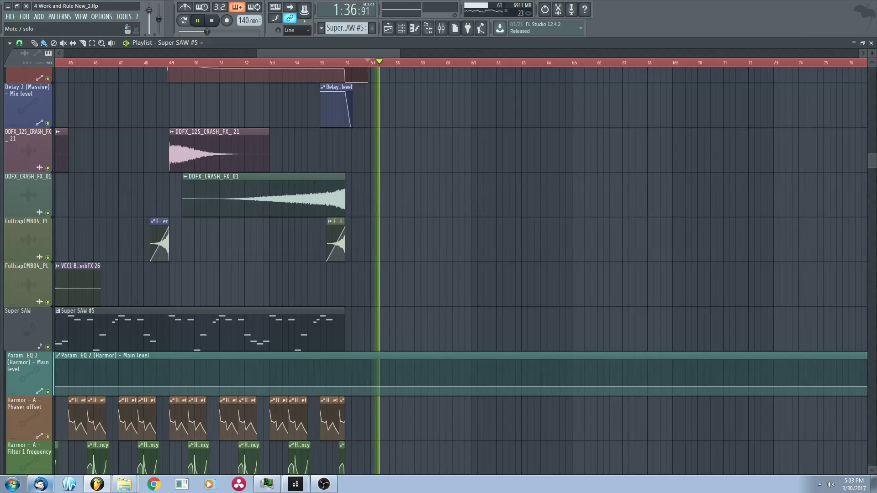
scroll(459, 180, up, 3)
scroll(402, 198, down, 4)
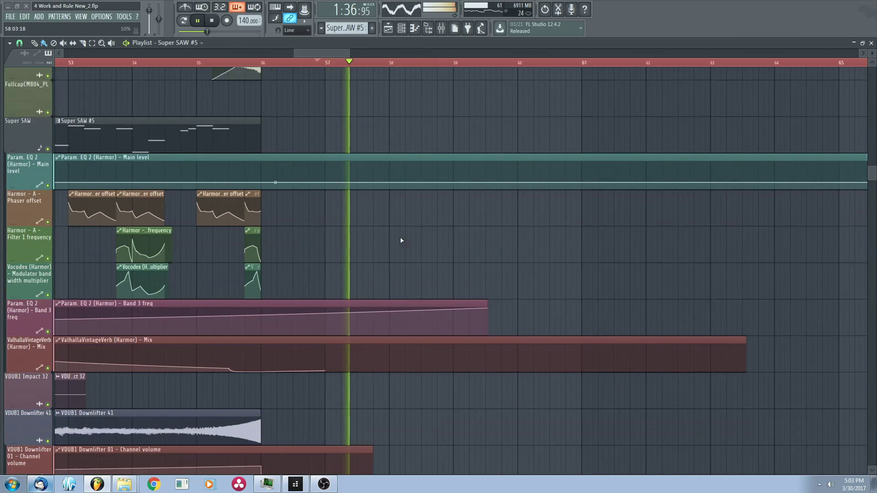
scroll(400, 240, down, 8)
scroll(362, 356, up, 4)
key(space)
- Play the dog-barking sample at the start of bar 57 several times, stopping playback after each pass
scroll(440, 206, up, 3)
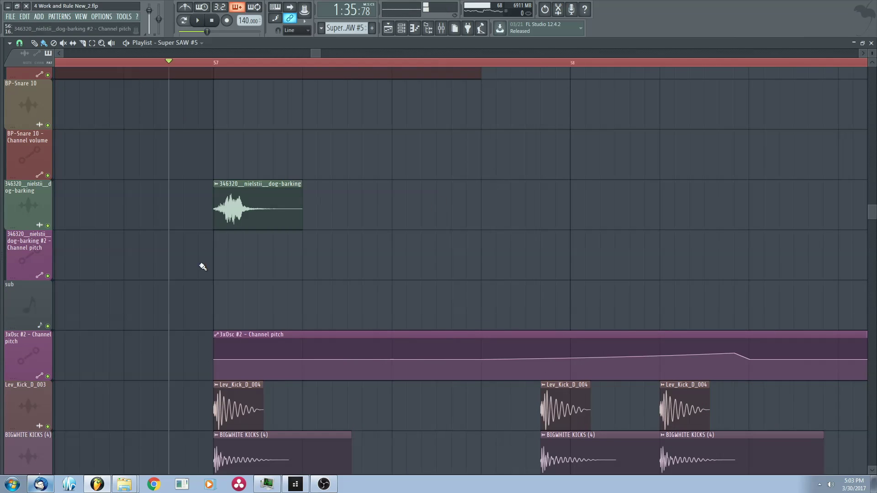
drag(277, 178, 297, 157)
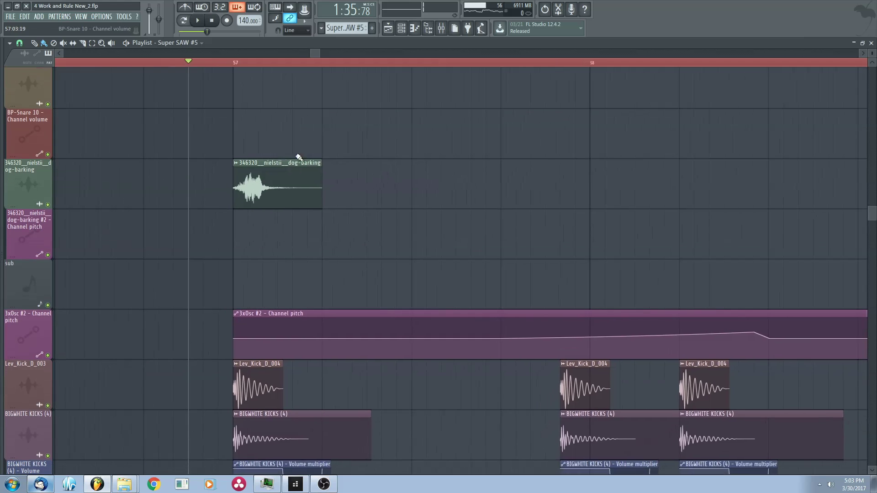
scroll(267, 154, up, 3)
click(198, 63)
key(space)
scroll(254, 137, down, 3)
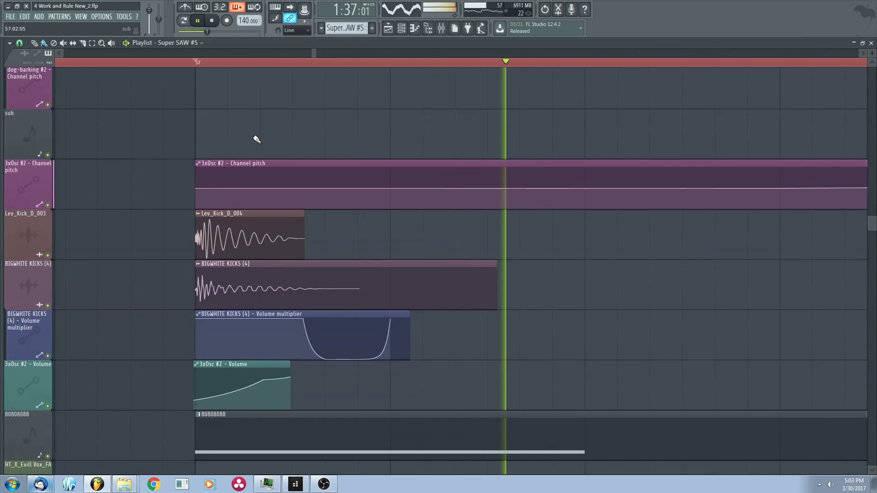
scroll(183, 182, up, 3)
key(space)
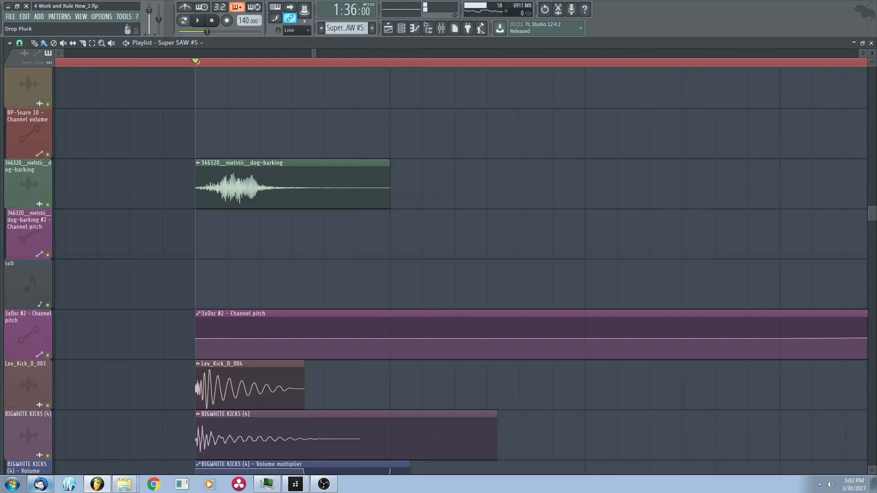
key(space)
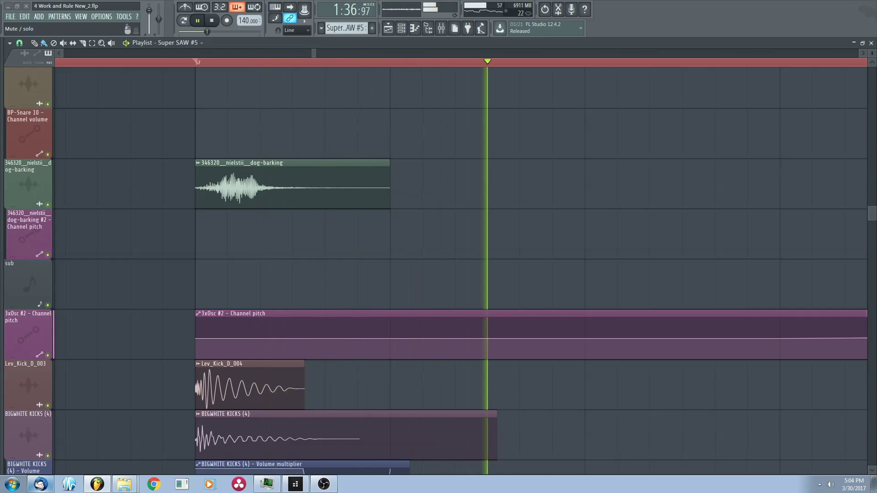
scroll(423, 196, down, 4)
key(space)
- Solo the Lev_Kick_D_003 track and unmute BIGWHITE KICKS (4), its Volume multiplier, 3xOsc #2 - Volume and 80808088
scroll(457, 190, down, 4)
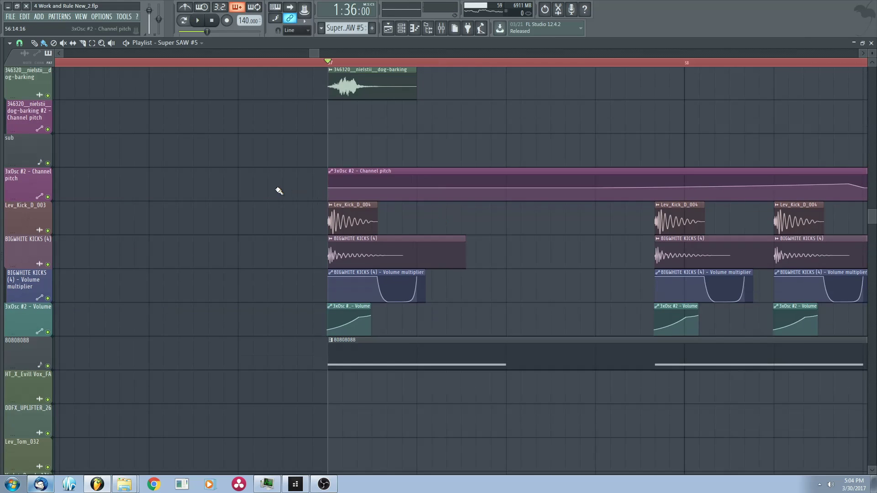
scroll(192, 183, up, 2)
scroll(450, 164, down, 3)
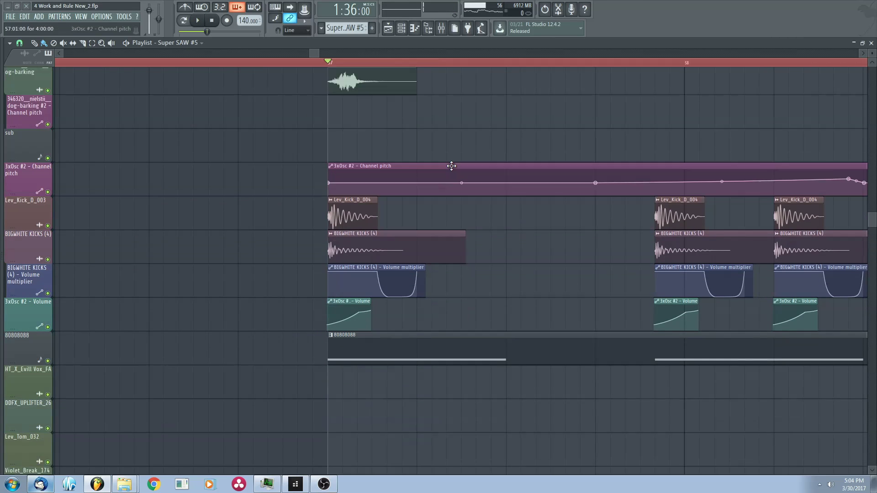
scroll(424, 194, up, 2)
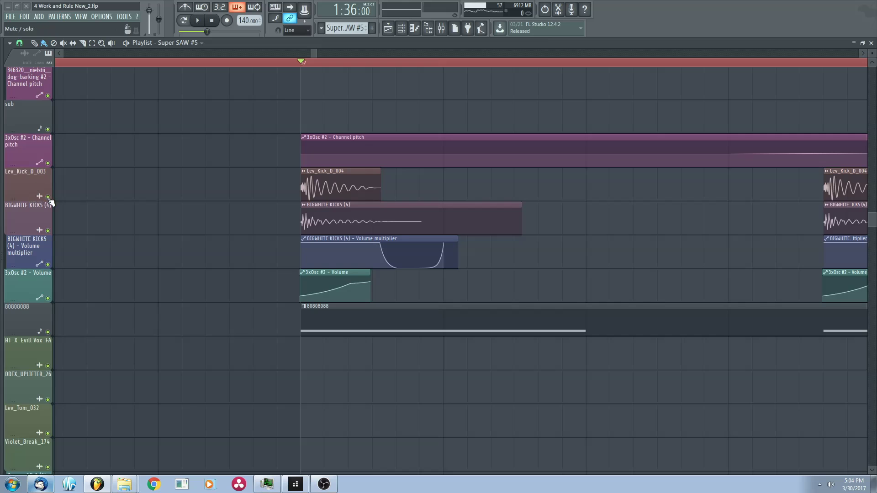
right_click(48, 198)
click(48, 231)
click(48, 265)
click(48, 298)
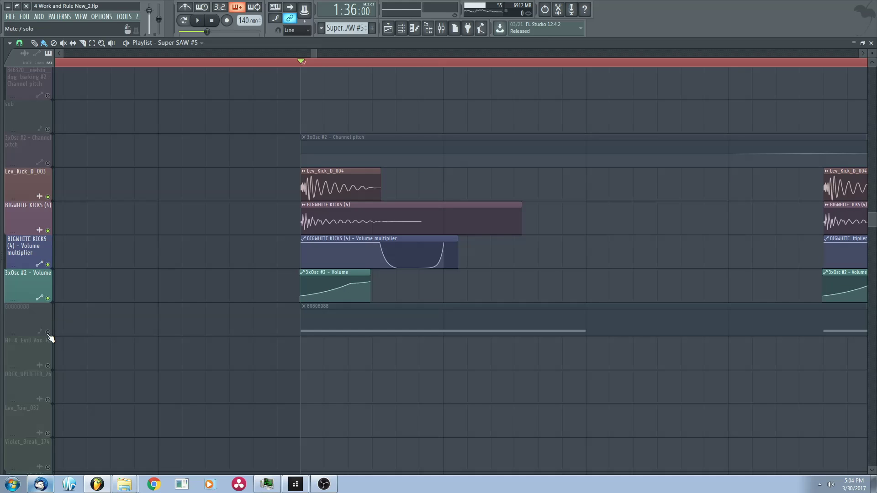
click(48, 334)
- Play the isolated kick and 808 tracks from bar 57, then stop playback
scroll(380, 316, down, 2)
scroll(372, 270, up, 1)
scroll(393, 302, up, 2)
key(space)
scroll(430, 293, down, 4)
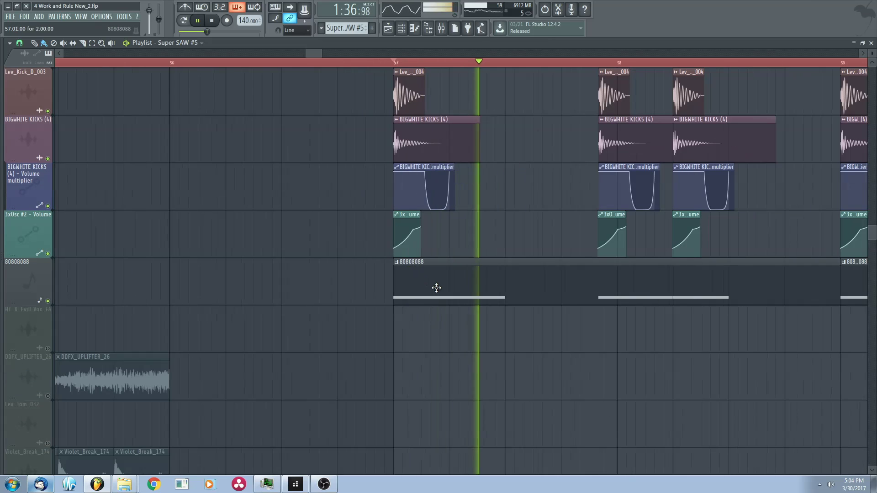
key(space)
- Open the 80808088 pattern's Kontakt 5 #4 instrument and browse the patches in the 808-Warfare library's 808_Patches folder
double_click(436, 288)
click(475, 211)
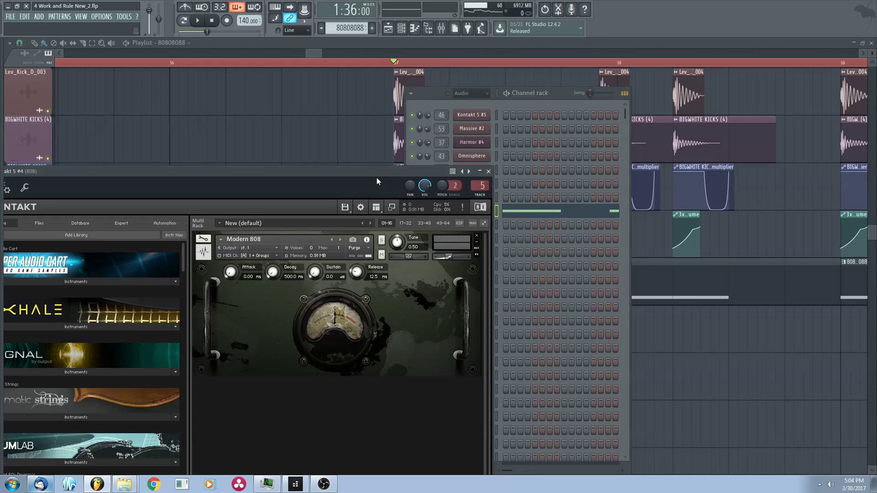
drag(377, 176, 556, 86)
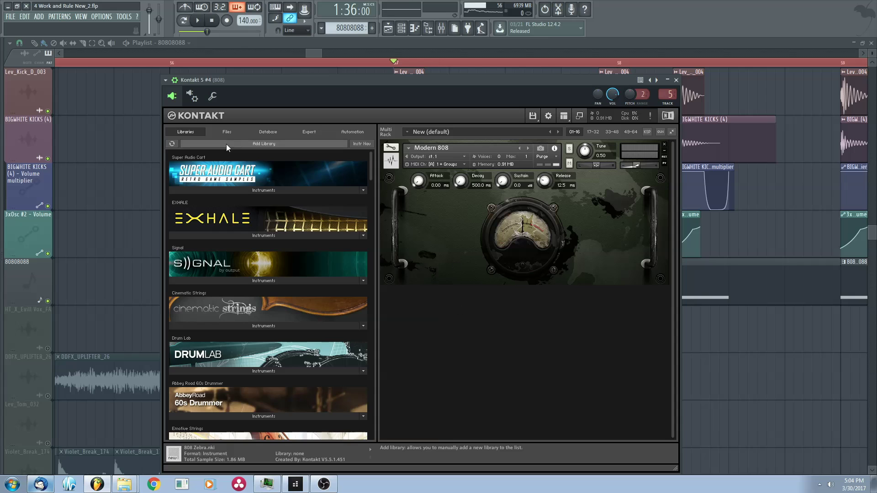
click(227, 132)
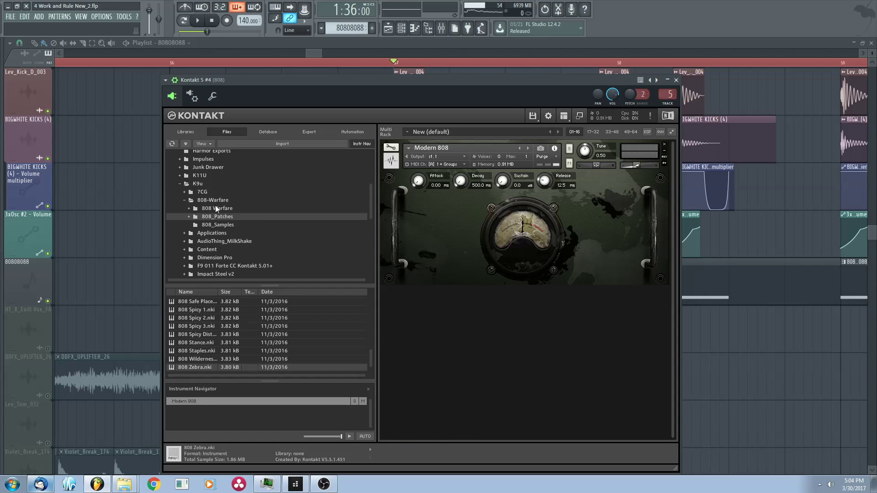
scroll(367, 349, up, 8)
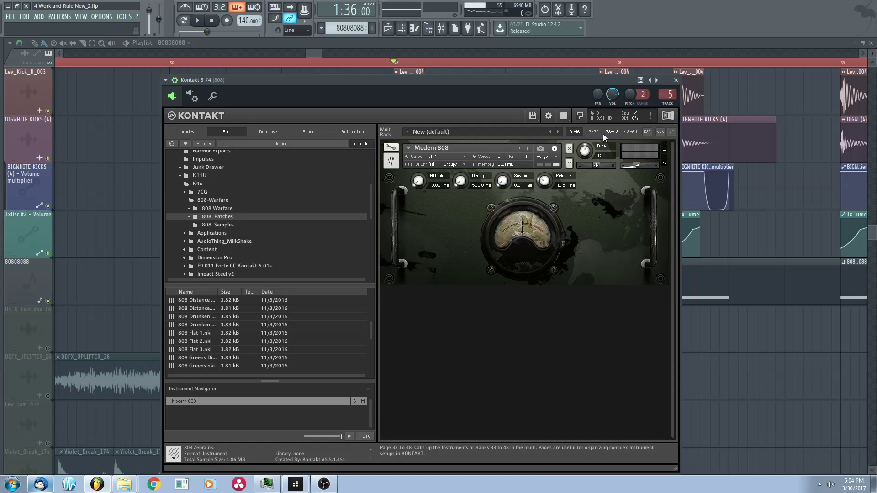
- Close Kontakt and examine the Lev_Kick_D_004, BIGWHITE KICKS (4) and volume automation clips at bar 57
click(676, 80)
drag(649, 128, 365, 178)
scroll(265, 221, up, 2)
drag(270, 221, 294, 219)
scroll(300, 217, up, 5)
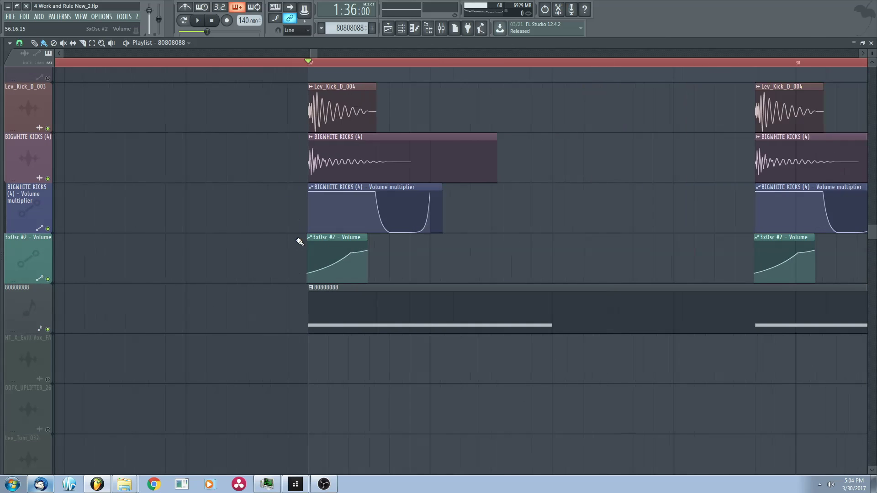
scroll(332, 238, up, 2)
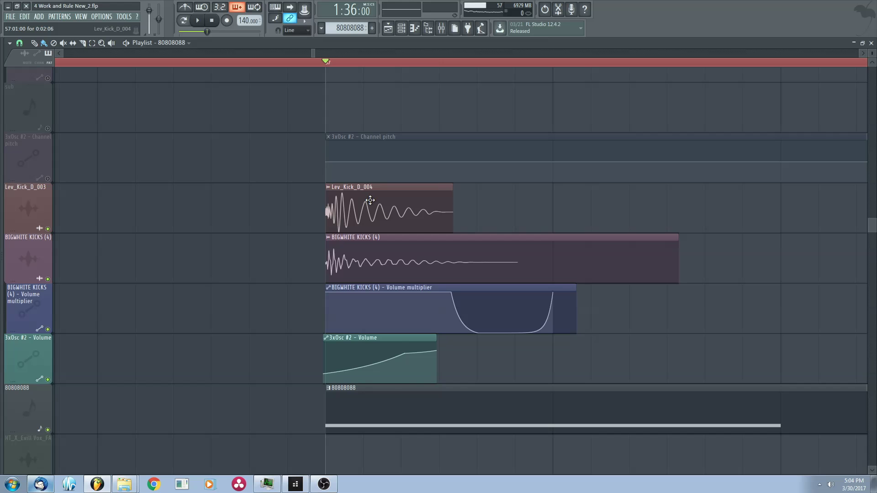
scroll(344, 359, down, 1)
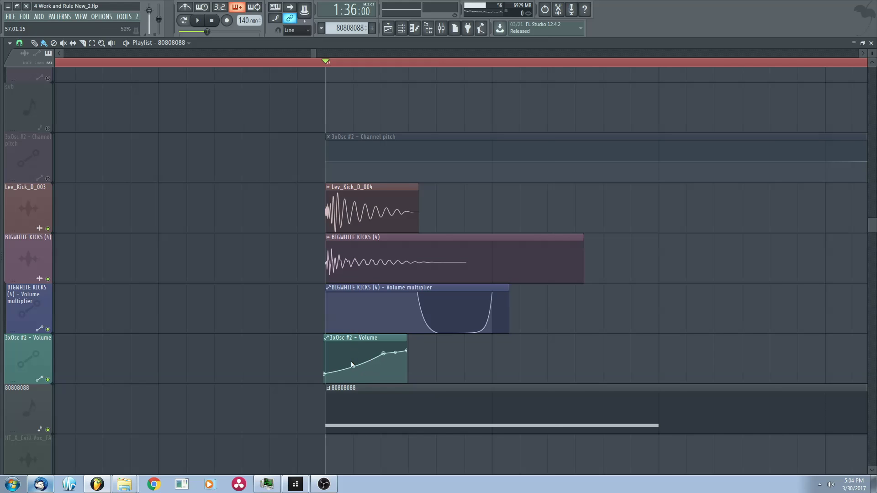
scroll(304, 297, down, 1)
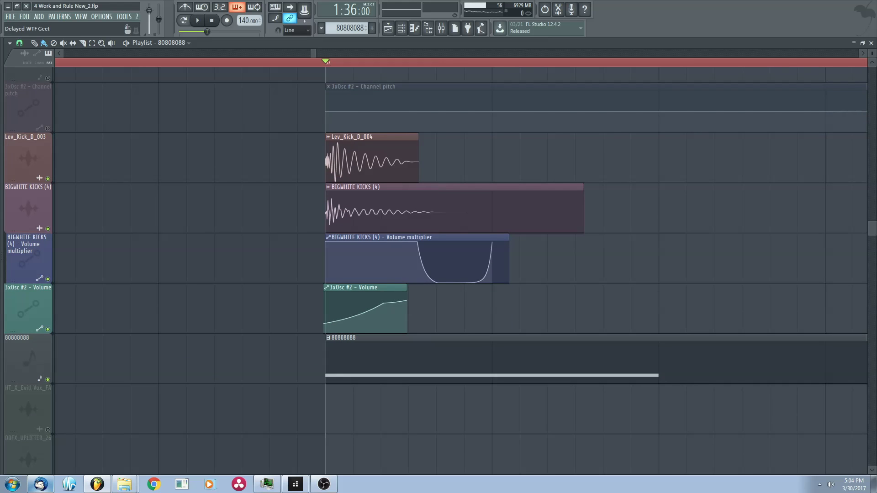
- Show the mixer's 808 track with its effects while playing the isolated kick and 808, then stop and close the mixer
key(F9)
key(space)
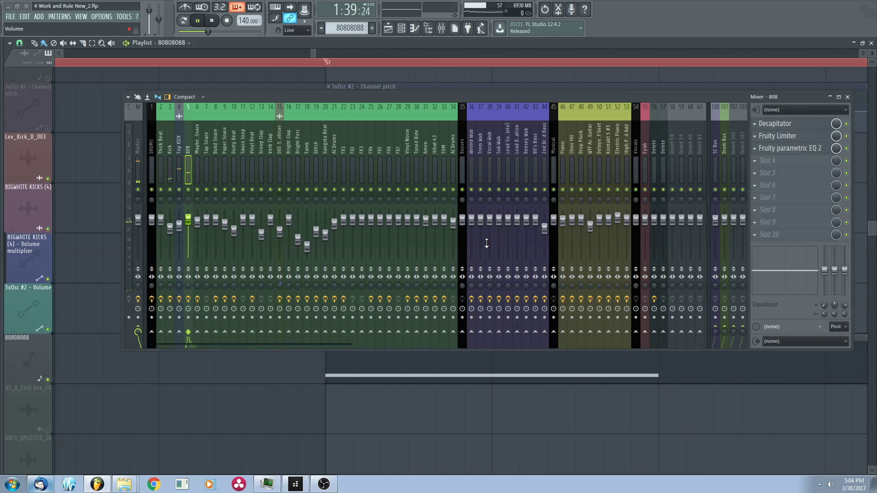
key(space)
scroll(283, 382, down, 1)
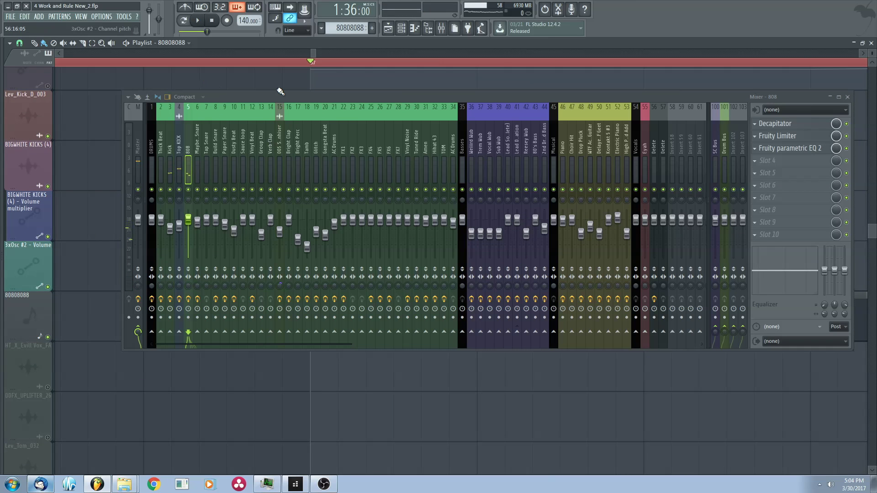
key(F9)
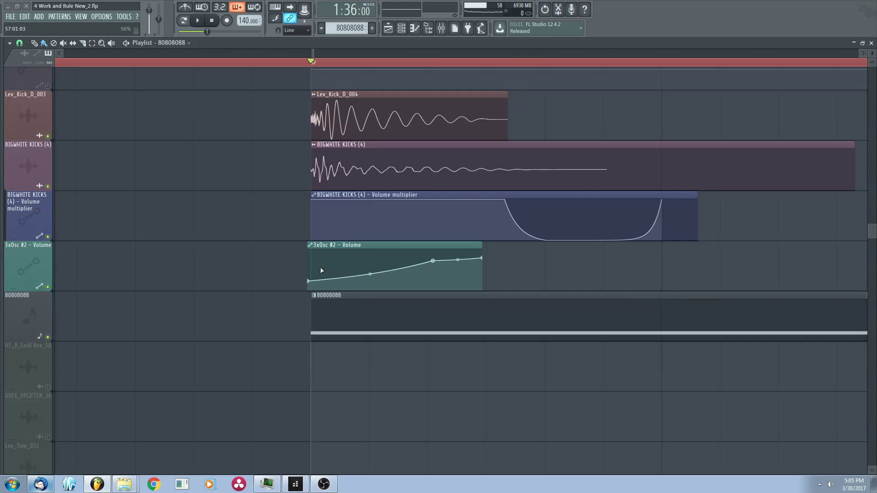
- Examine how the 3xOsc #2 - Volume automation lines up with the kick clips and 808 notes from bar 57
scroll(428, 263, down, 2)
drag(452, 302, 362, 229)
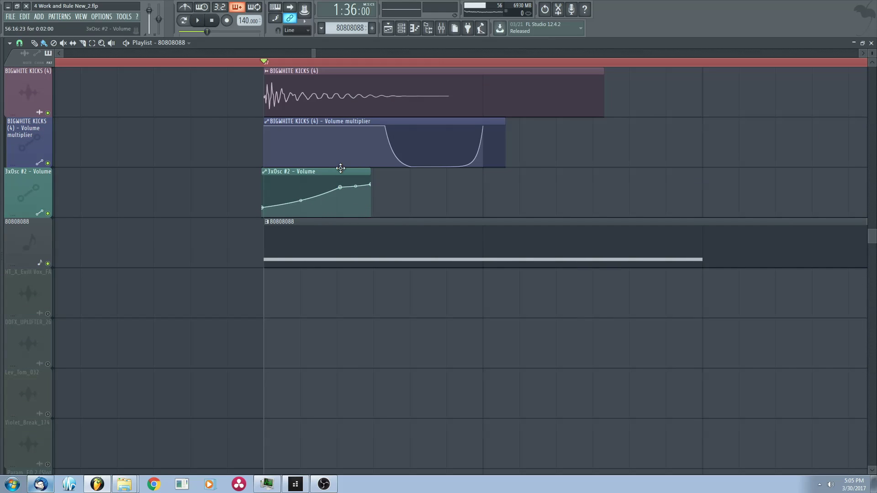
scroll(496, 203, down, 6)
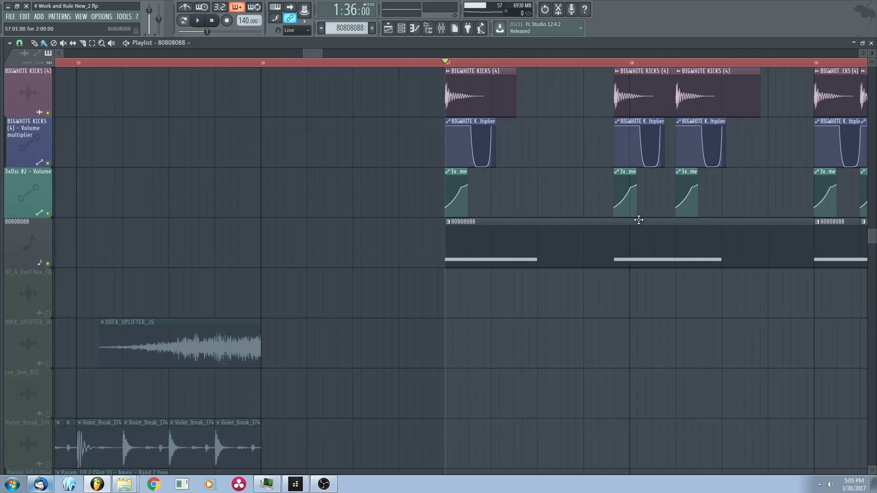
drag(667, 236, 560, 249)
ctrl+scroll(430, 234, up, 4)
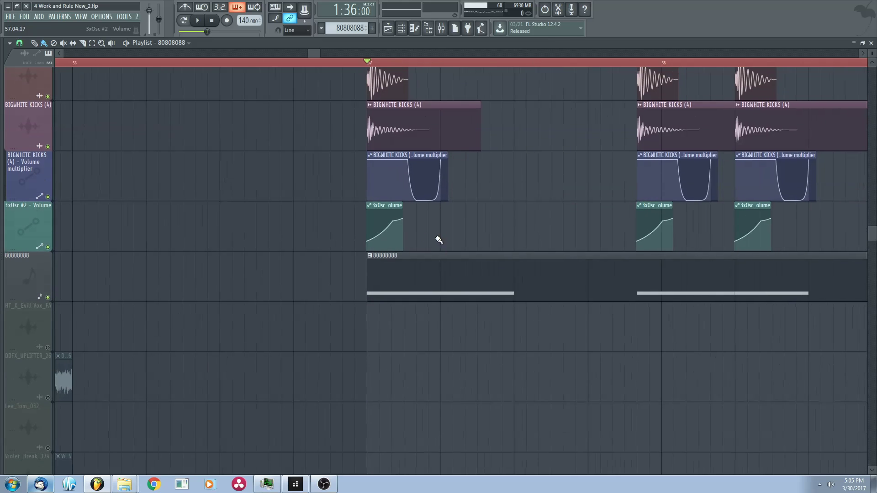
scroll(411, 236, up, 1)
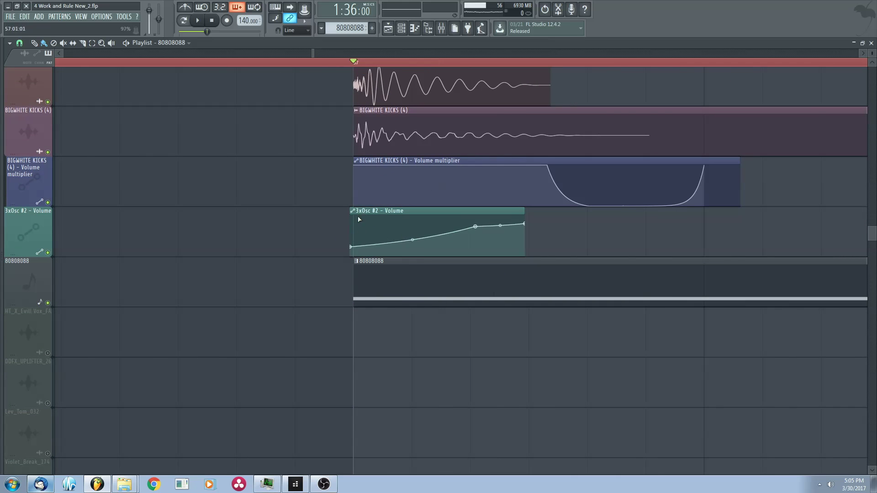
alt+scroll(351, 229, up, 1)
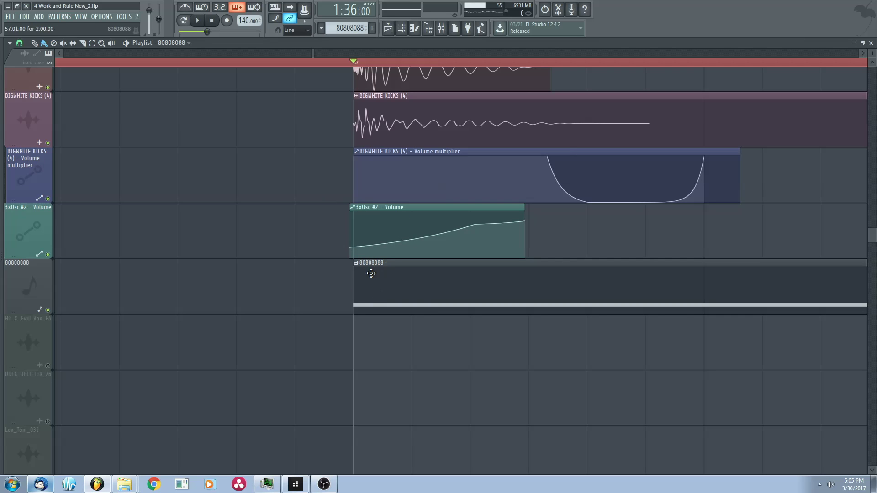
scroll(371, 273, up, 2)
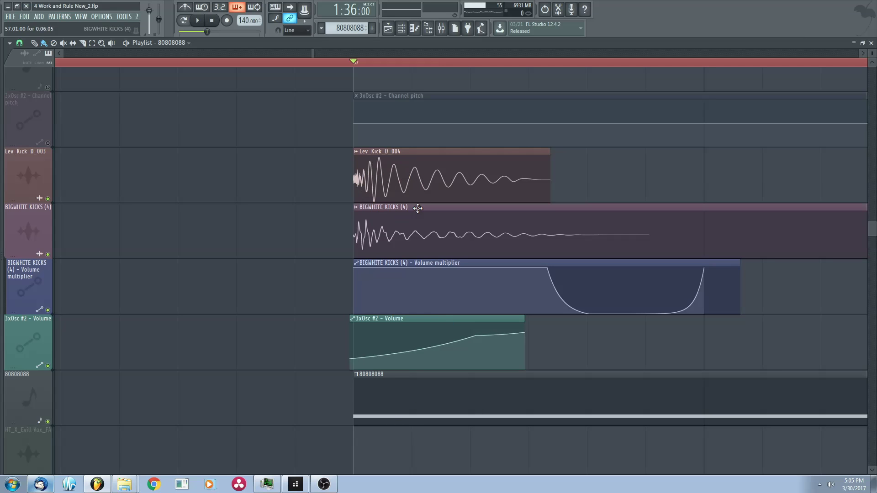
- Examine the start of the 3xOsc #2 - Volume curve against the bar 57 line and the 808 note
scroll(419, 208, down, 3)
scroll(307, 206, right, 1)
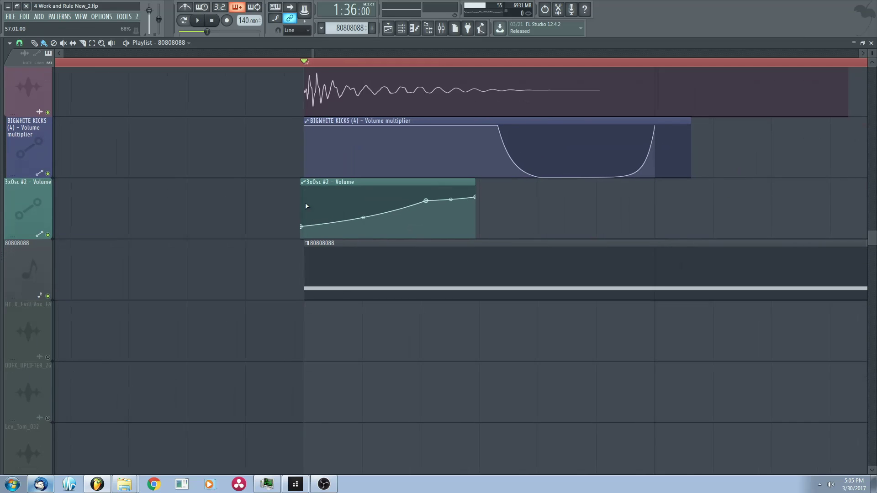
scroll(297, 193, down, 3)
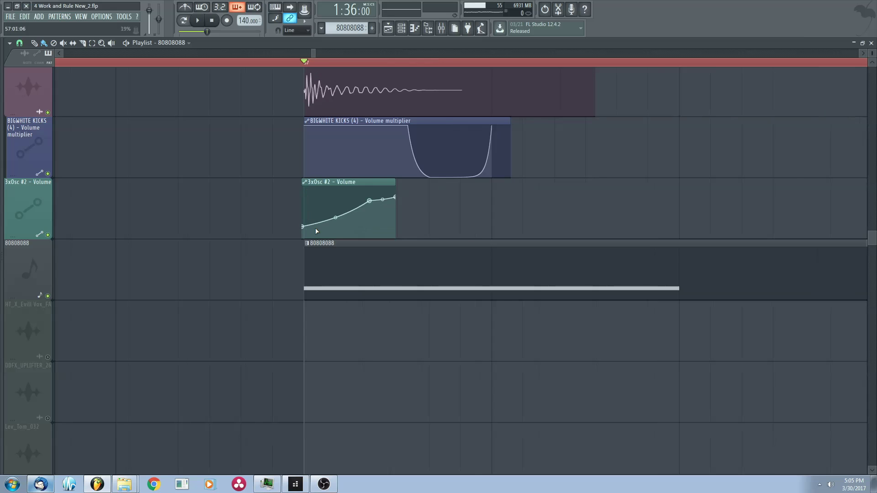
scroll(301, 183, up, 3)
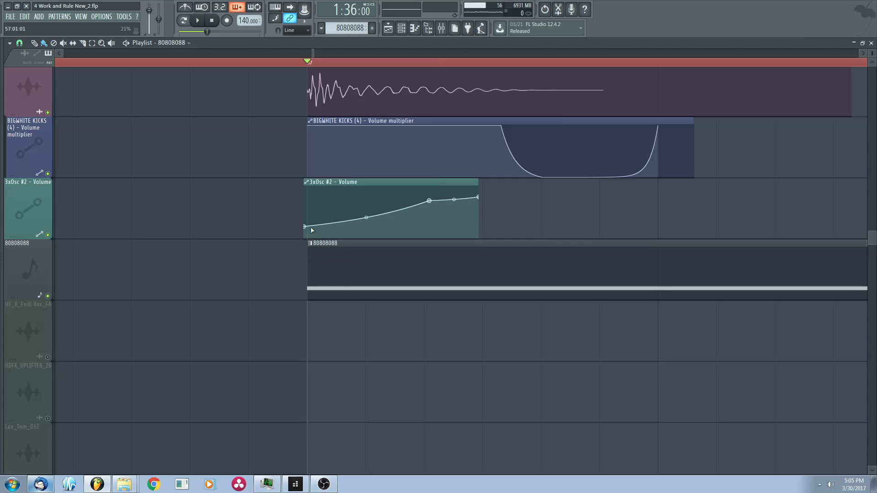
- Unmute the 005 Snare - EDMDV2 Zenhiser, Track 60, Bond Snare and BWB 5 Snare Sample (1) tracks
scroll(399, 261, down, 3)
scroll(418, 221, down, 5)
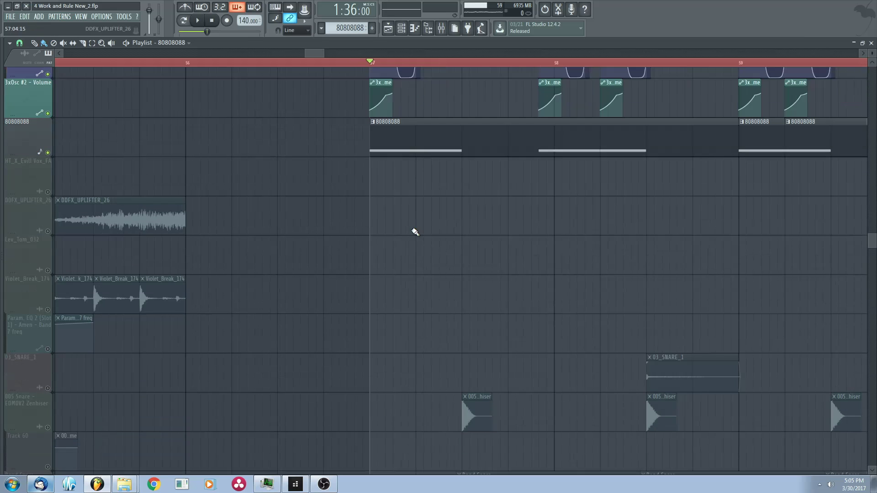
scroll(413, 256, up, 5)
key(space)
scroll(425, 307, down, 10)
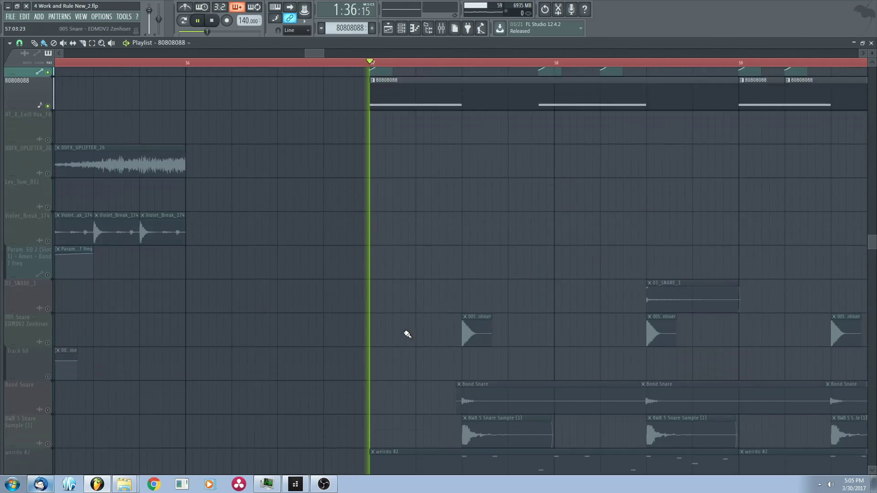
key(space)
click(48, 275)
click(48, 309)
click(48, 342)
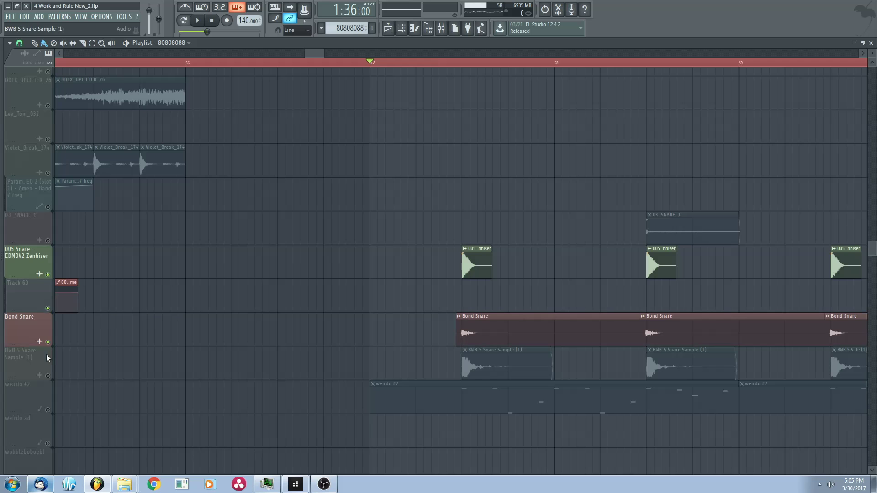
click(48, 376)
click(48, 376)
click(47, 376)
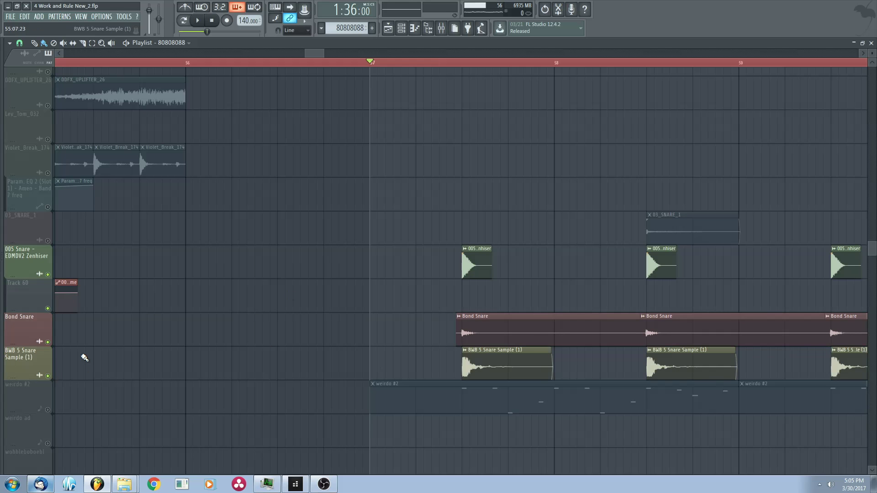
- Play the layered snares from bar 57, inspect their waveforms up close and stop playback
key(space)
scroll(576, 274, up, 3)
scroll(548, 256, down, 4)
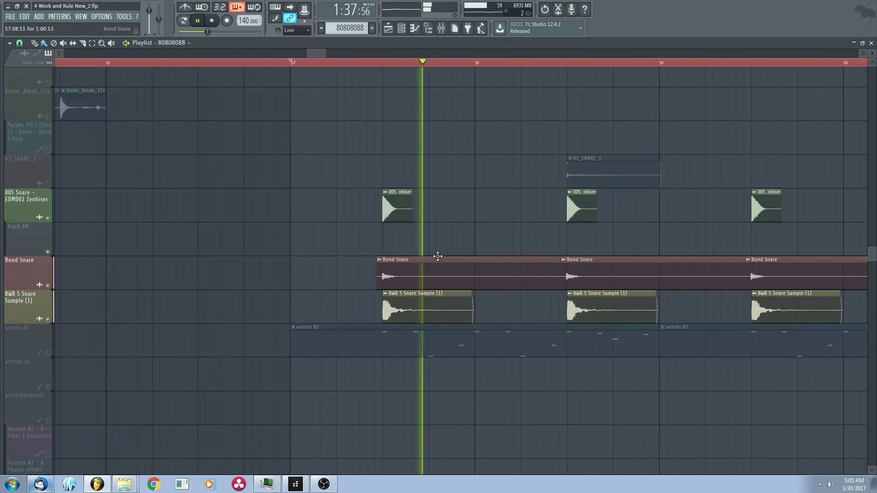
scroll(377, 283, up, 7)
drag(517, 244, 411, 239)
scroll(322, 264, down, 1)
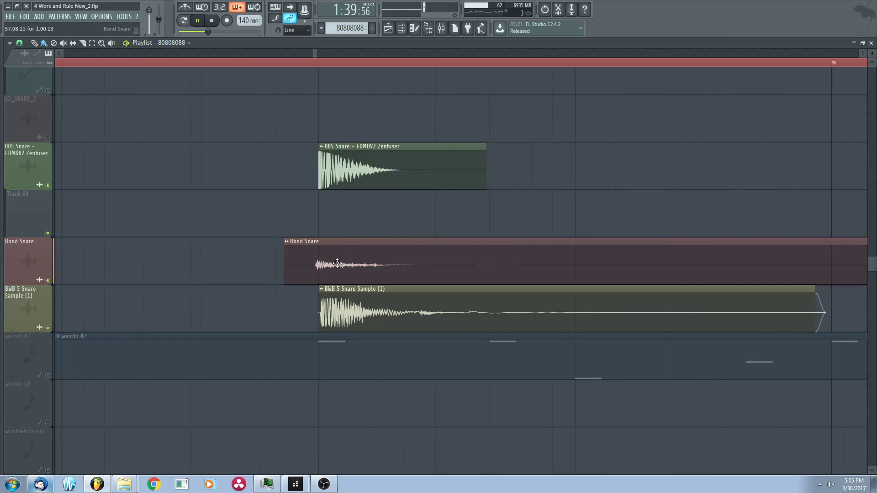
key(space)
- Examine how the Bond Snare clip starts ahead of the other two snare layers in bar 57
scroll(318, 265, up, 1)
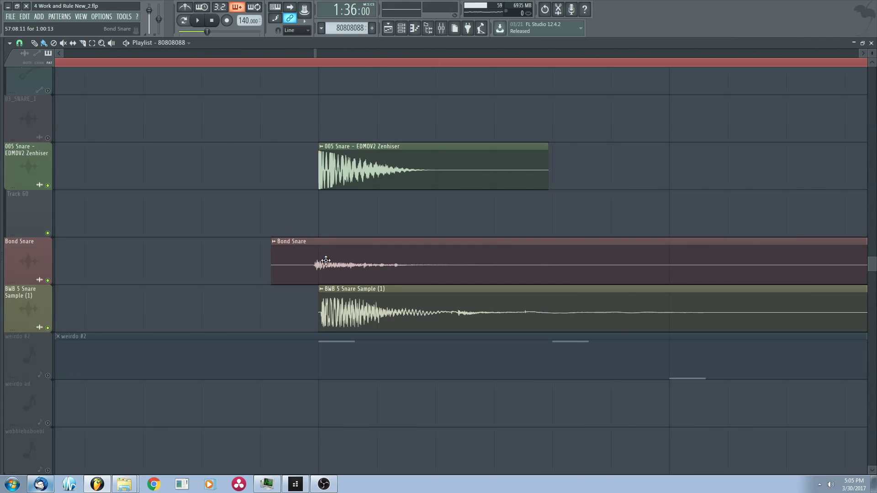
scroll(326, 261, down, 4)
scroll(290, 280, down, 2)
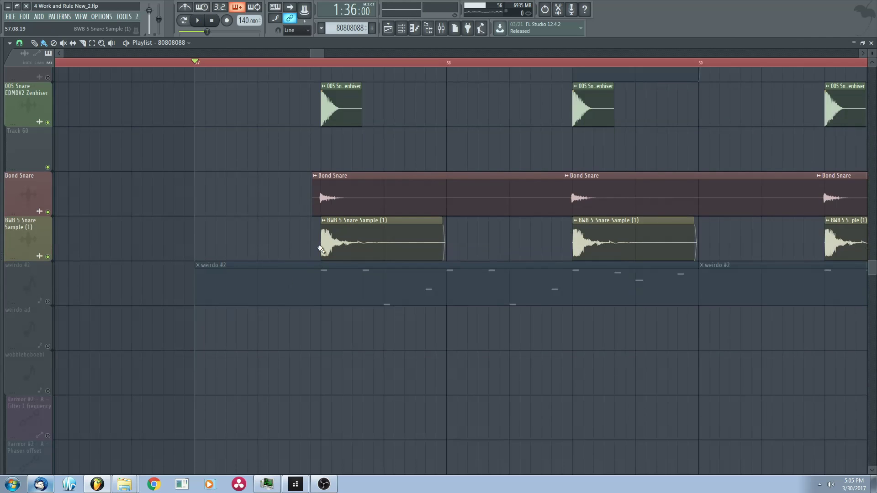
scroll(321, 249, up, 1)
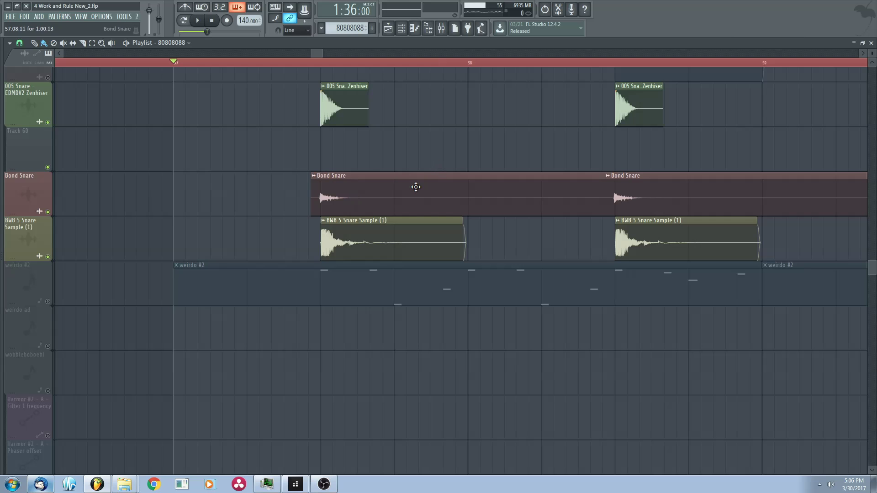
- Solo the weirdo #2 track and release the solo so that all playlist tracks are active
drag(217, 255, 256, 207)
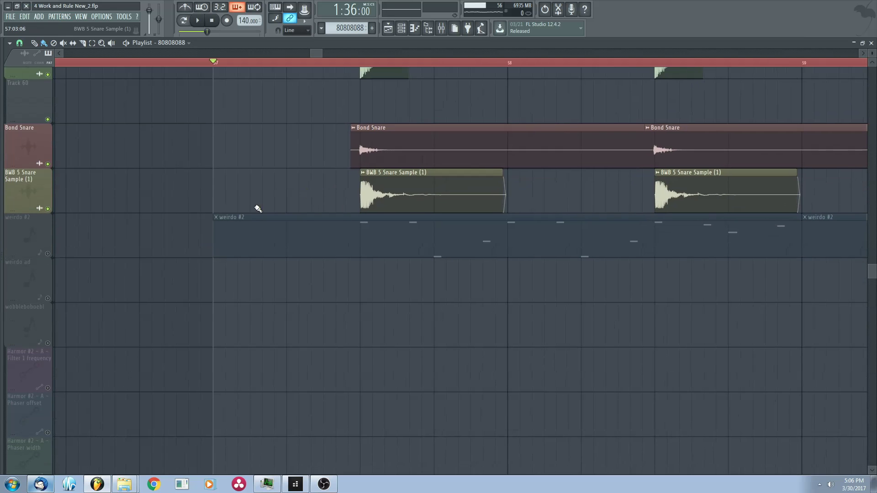
scroll(257, 207, down, 1)
right_click(48, 251)
scroll(334, 176, down, 5)
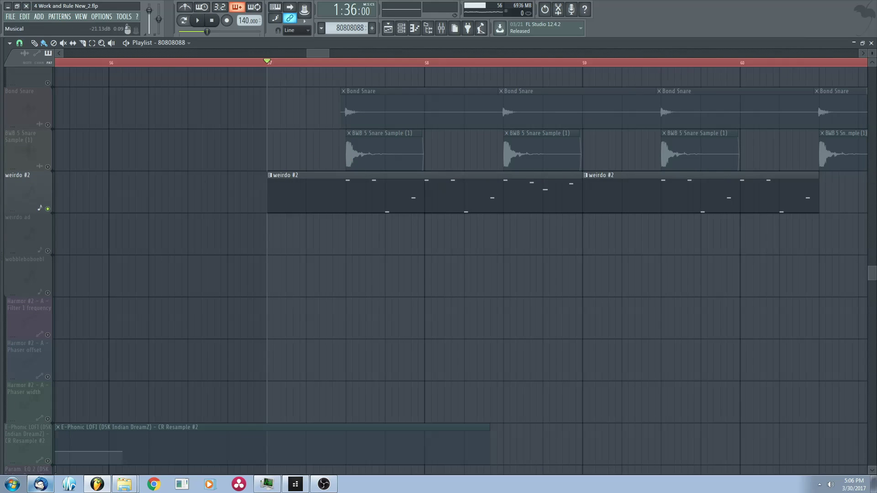
right_click(48, 208)
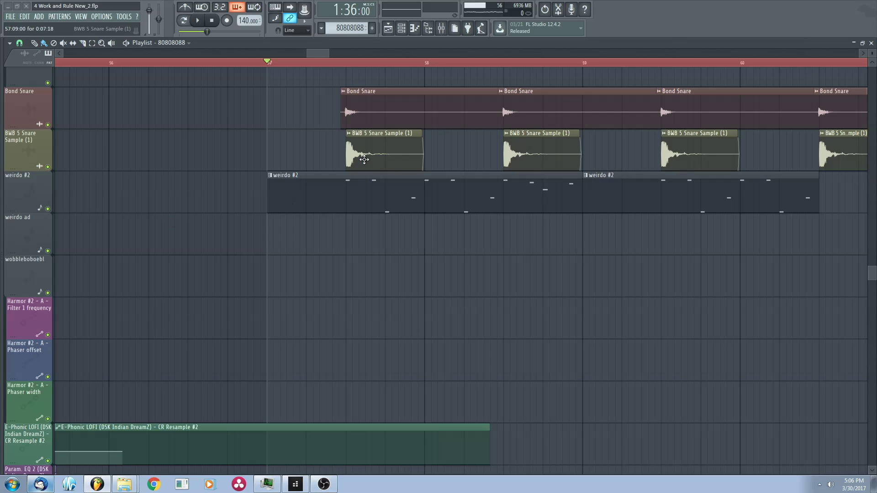
- Play the drop with all tracks active from the middle of bar 57, then stop
scroll(364, 159, up, 2)
key(space)
scroll(367, 174, down, 2)
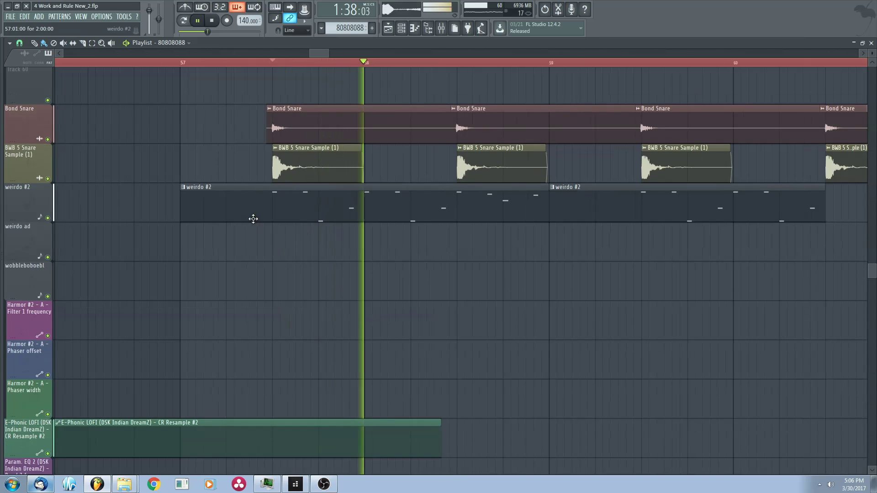
key(space)
- Open the weirdo #2 pattern's DSK Indian DreamZ instrument and place its window beside the channel list
double_click(316, 211)
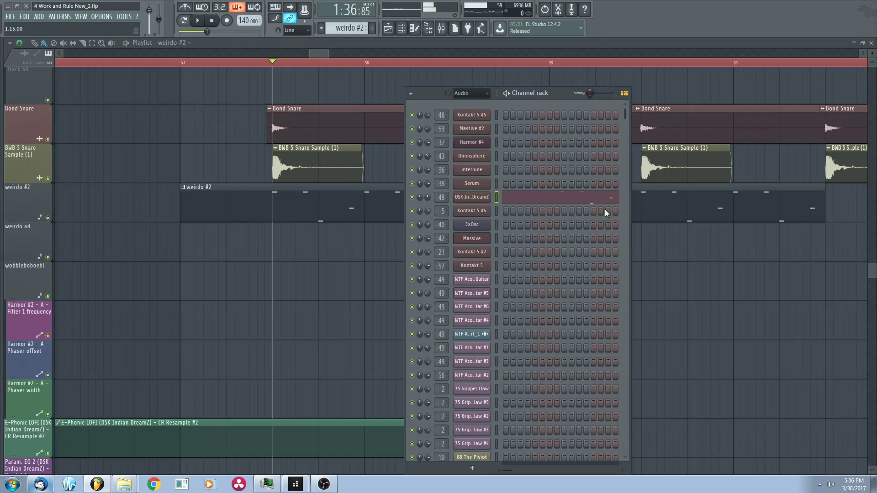
click(482, 199)
drag(116, 132, 379, 123)
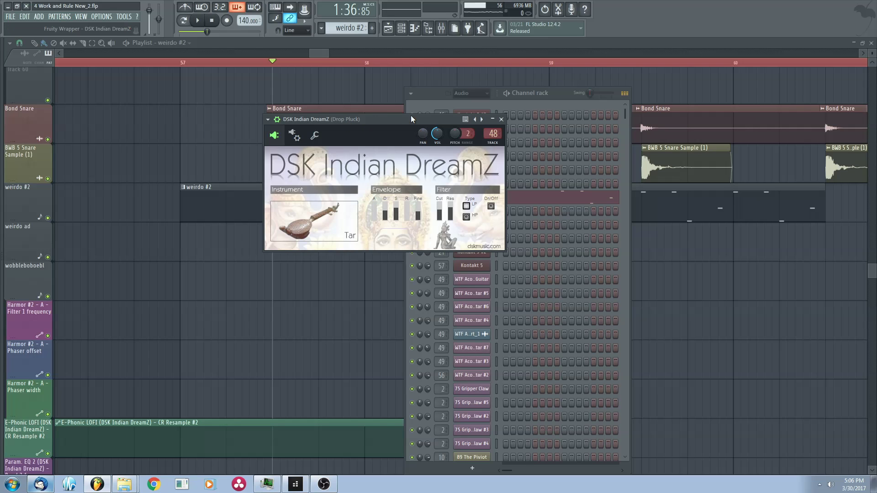
drag(410, 122, 368, 128)
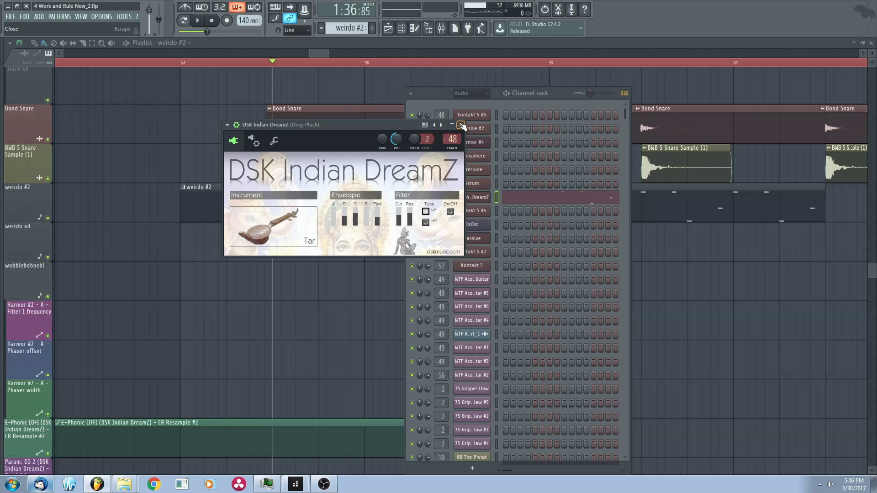
- Bypass all effects on the Drop Pluck mixer track and play the drop with the dry pluck
key(F9)
drag(548, 108, 708, 102)
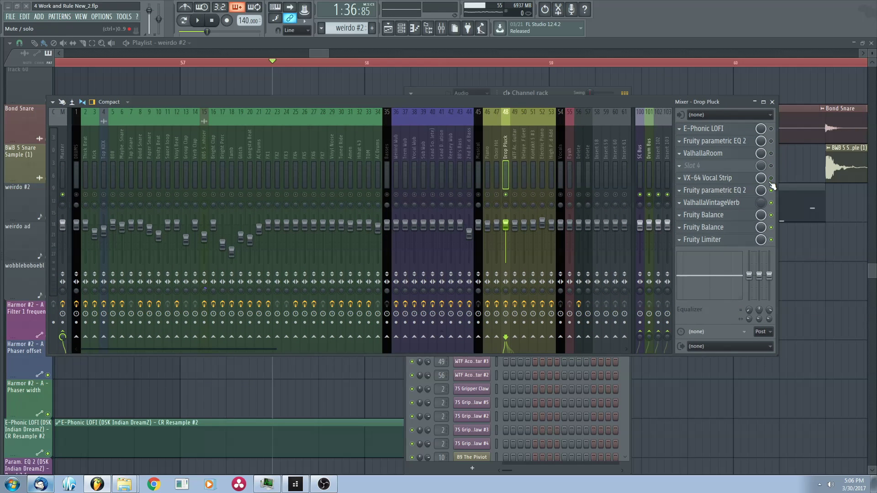
drag(514, 103, 256, 117)
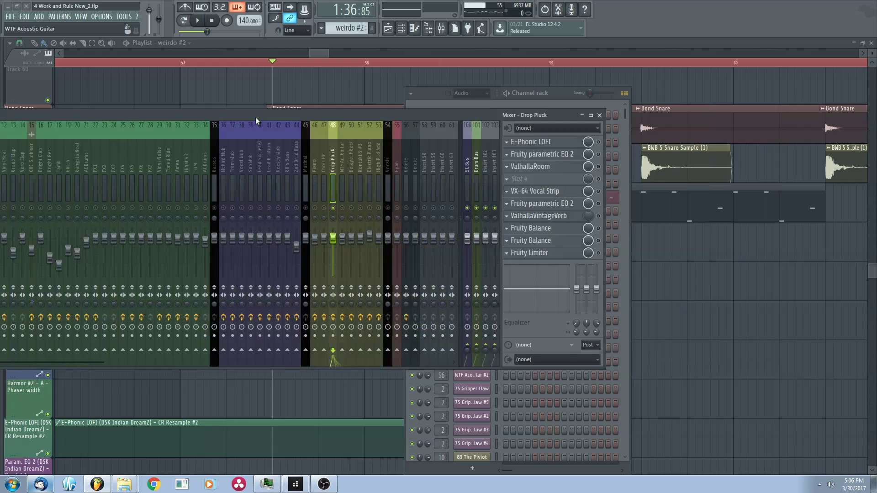
key(F9)
key(space)
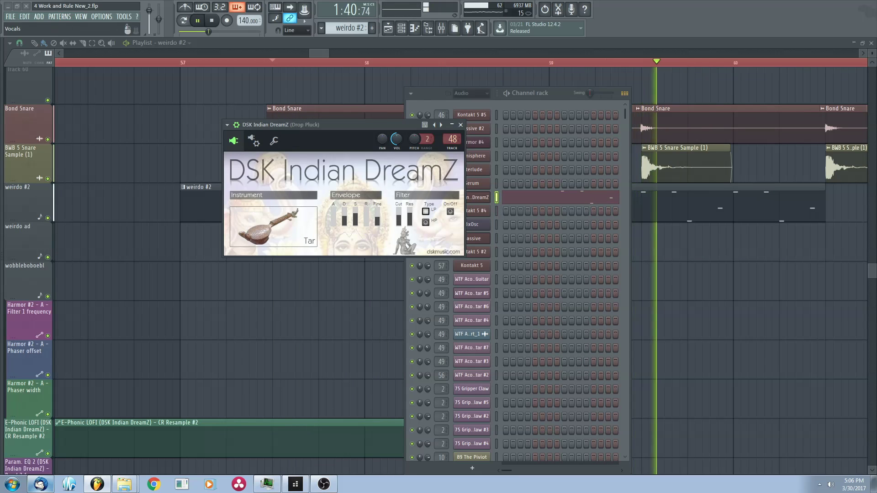
key(space)
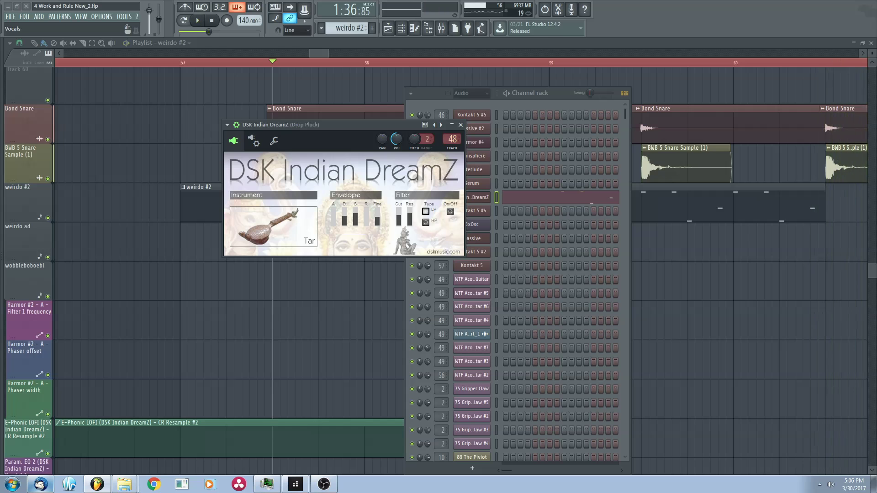
- Enable the E-Phonic LOFI effect on the Drop Pluck track and open its settings in view
key(F9)
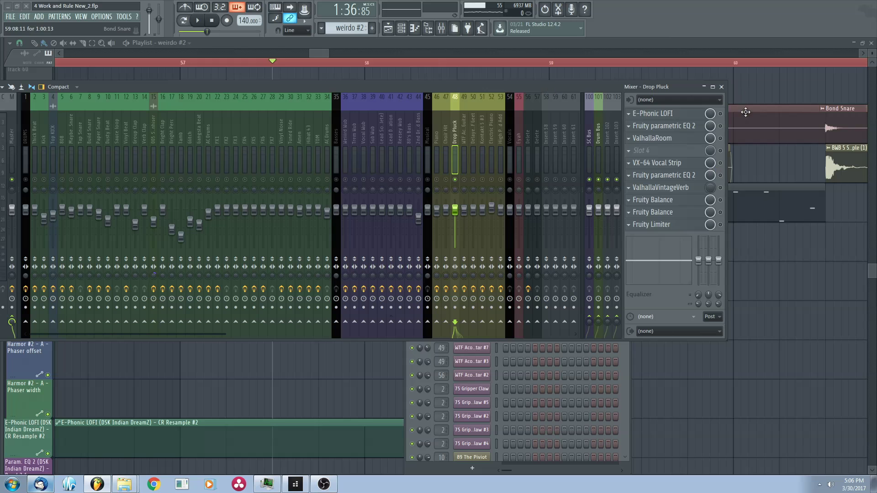
drag(501, 87, 489, 87)
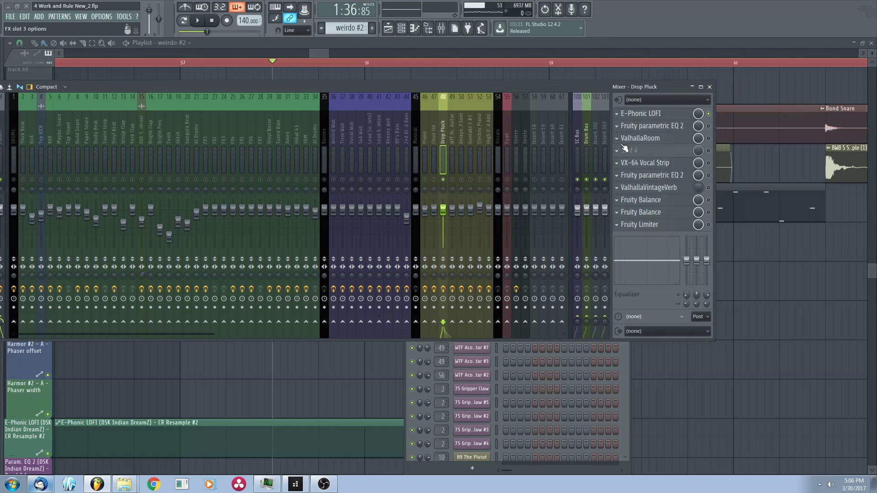
click(658, 113)
drag(564, 84, 509, 90)
key(F9)
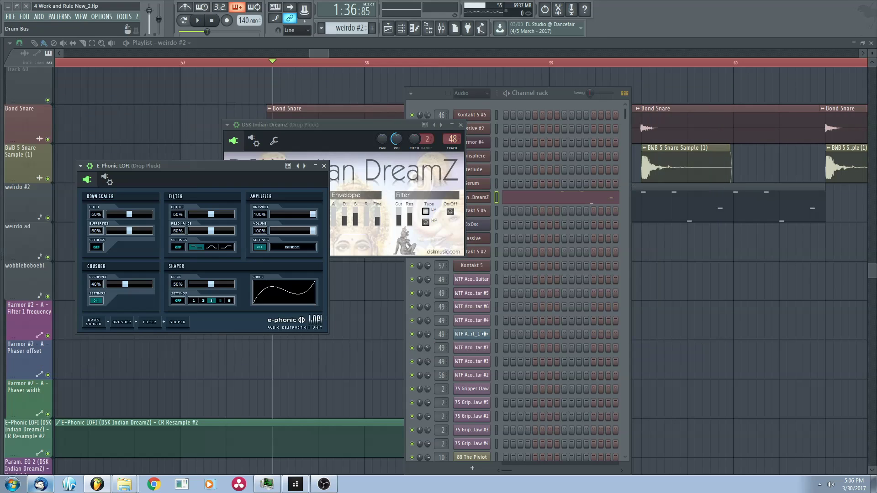
drag(161, 173, 338, 128)
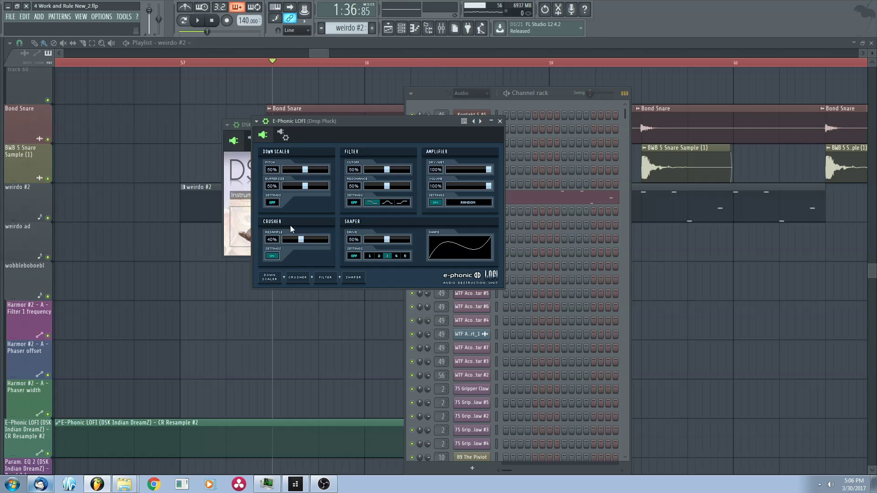
- Play the drop twice to hear the pluck through E-Phonic LOFI, stopping after each pass
key(space)
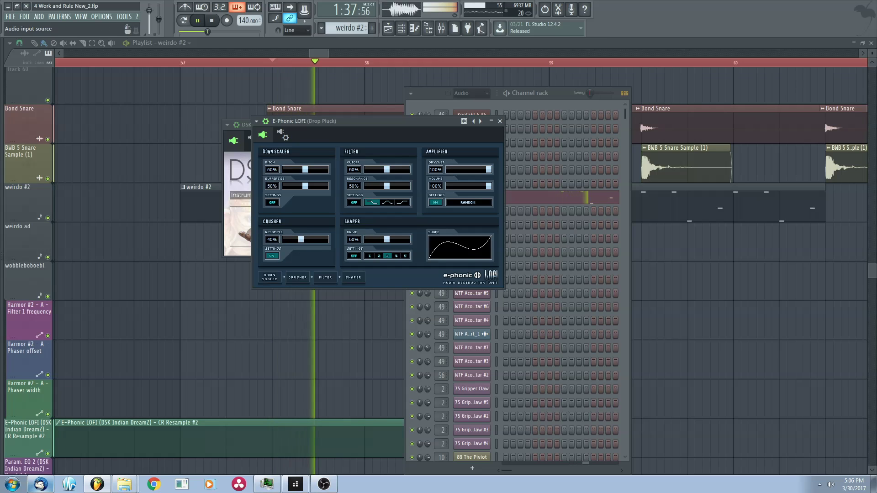
key(space)
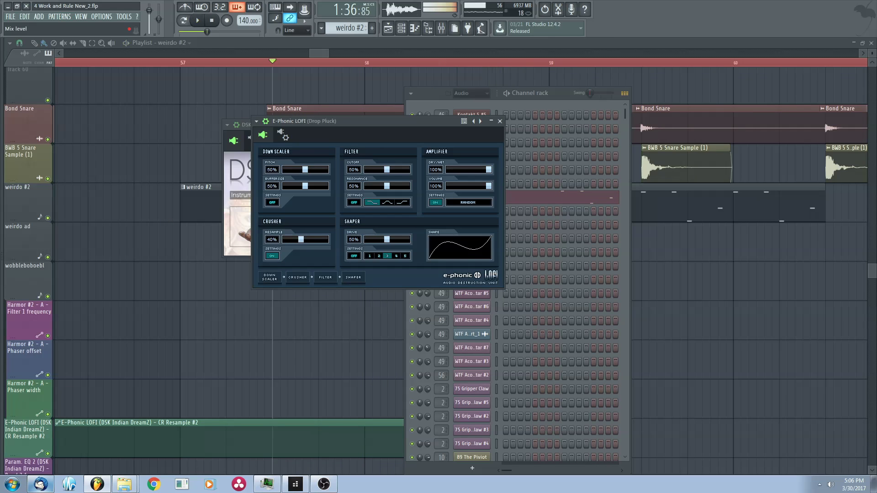
key(space)
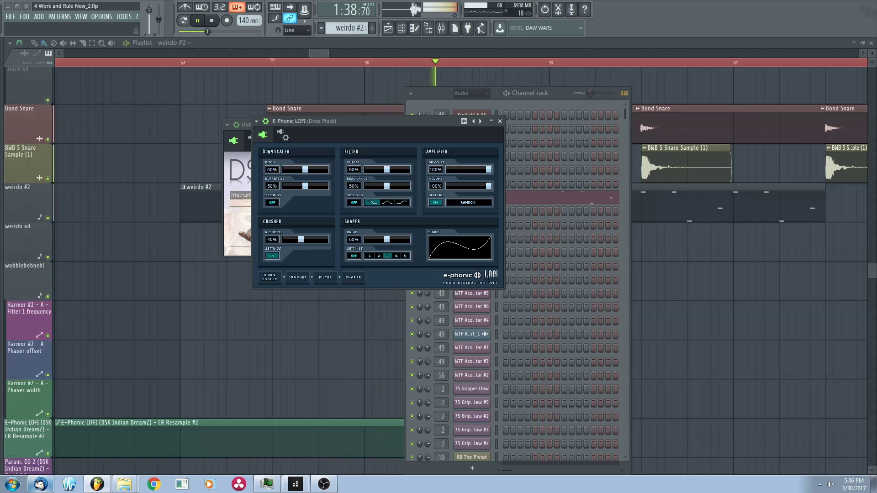
key(space)
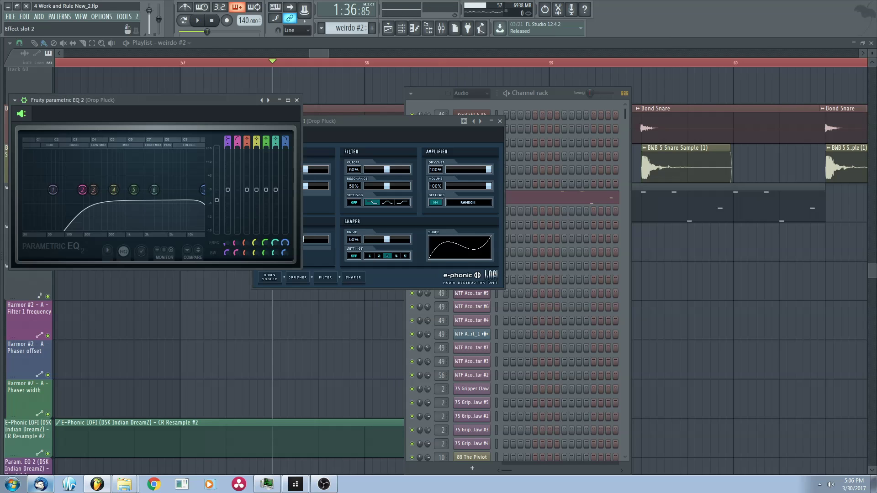
- Play the pluck with the Drop Pluck track's Fruity parametric EQ 2 open, then stop and reposition the EQ window
key(space)
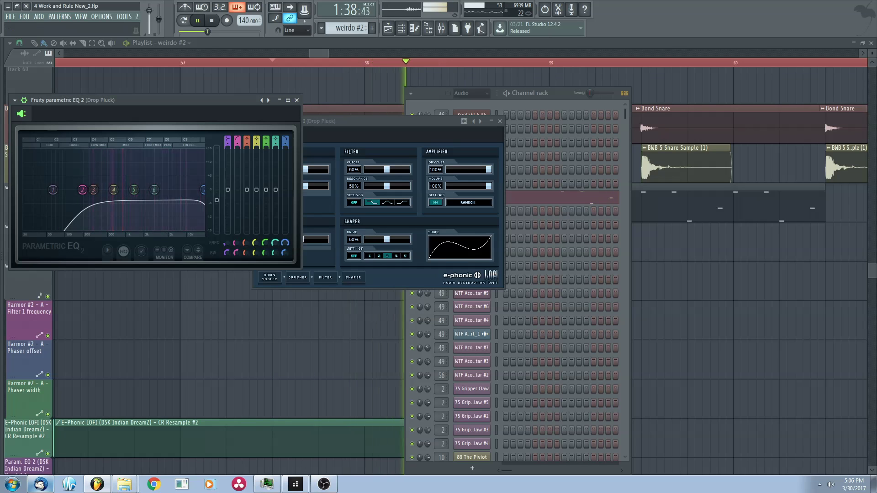
key(space)
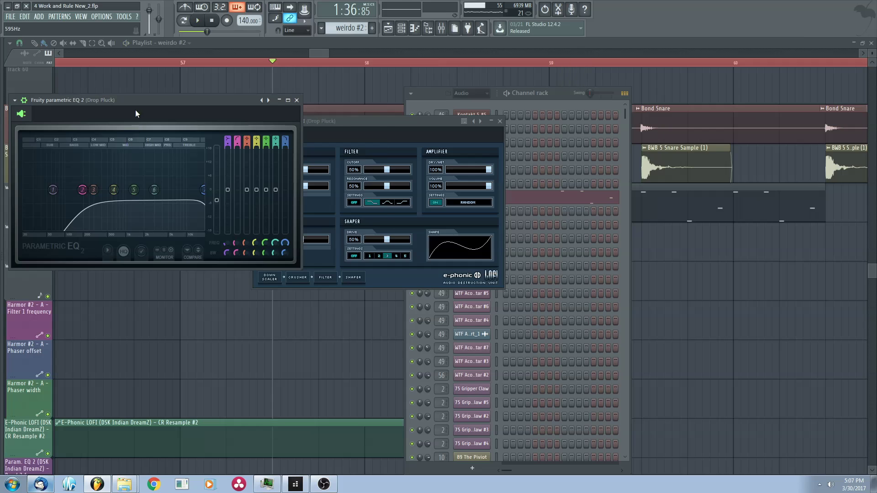
drag(137, 111, 220, 97)
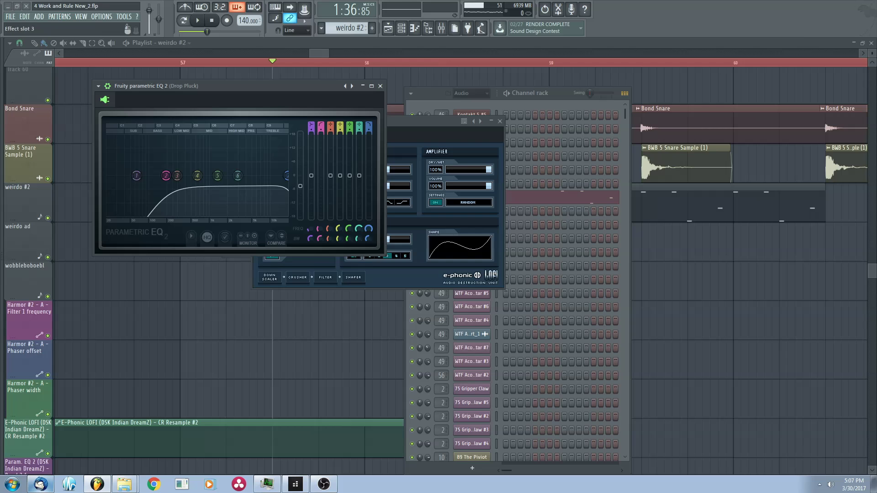
- Open ValhallaRoom on the Drop Pluck track and play the pluck twice through it, stopping after each pass
key(space)
drag(236, 127, 377, 95)
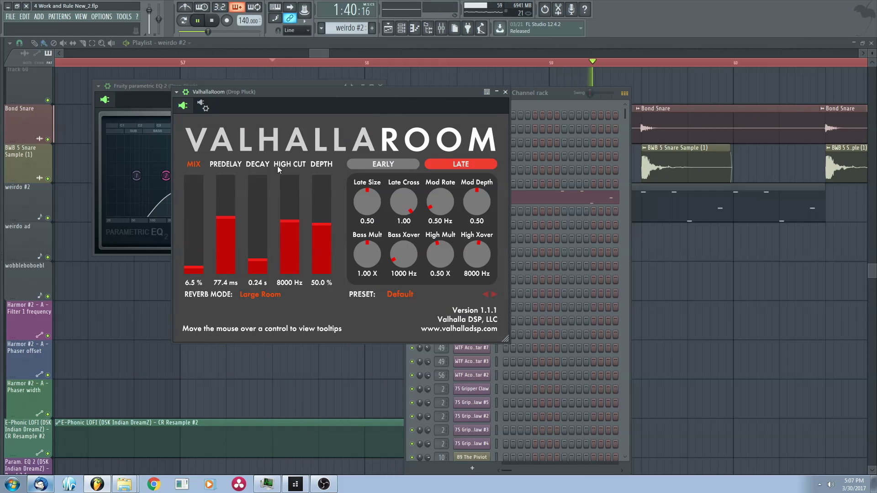
key(space)
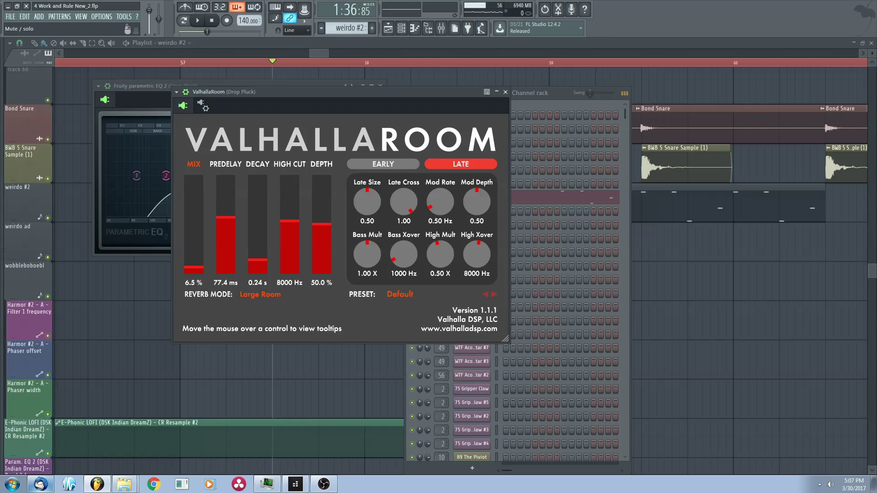
key(space)
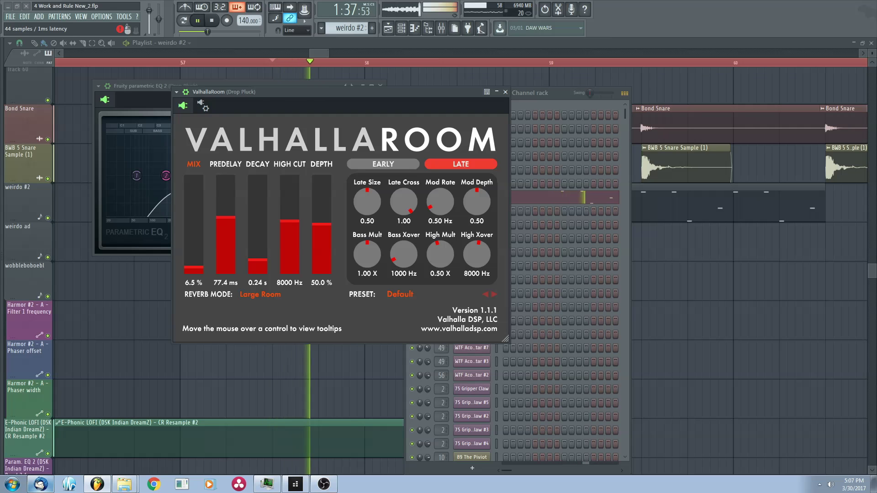
key(space)
- Open the VX-64 Vocal Strip on the Drop Pluck track, then briefly switch to SONAR Professional and return to FL Studio
drag(234, 143, 456, 126)
mouse_move(392, 185)
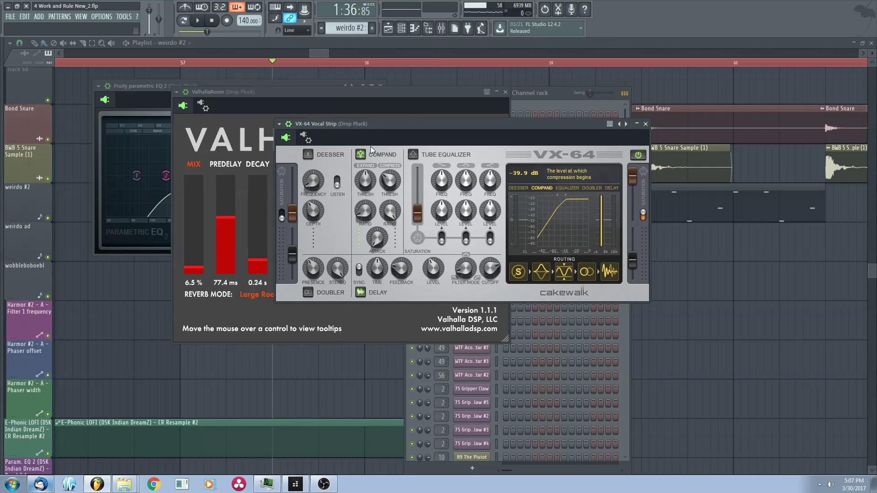
drag(340, 122, 280, 124)
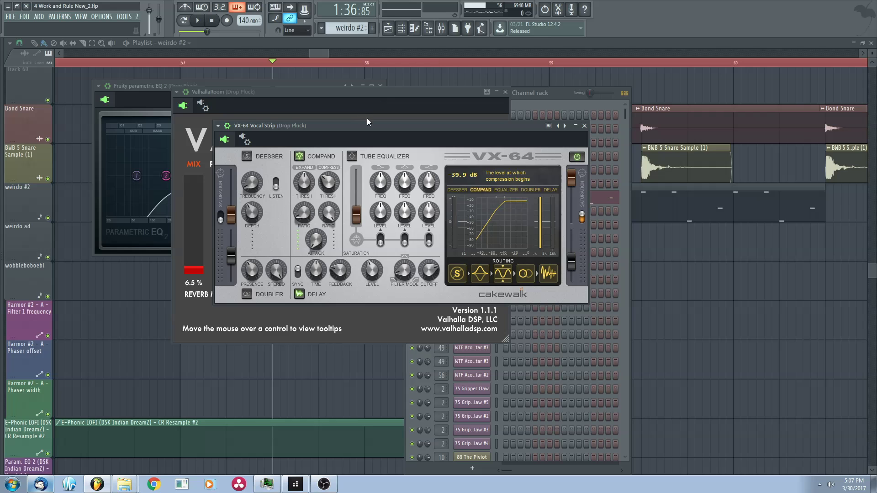
click(296, 485)
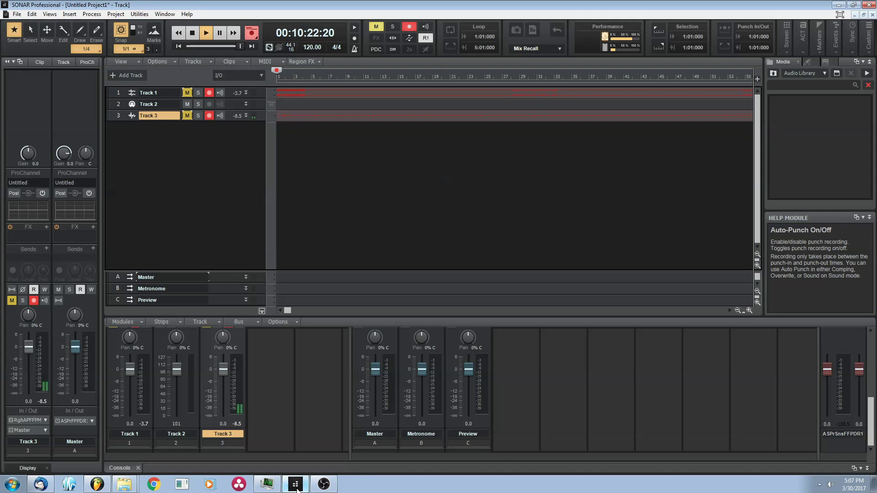
click(297, 490)
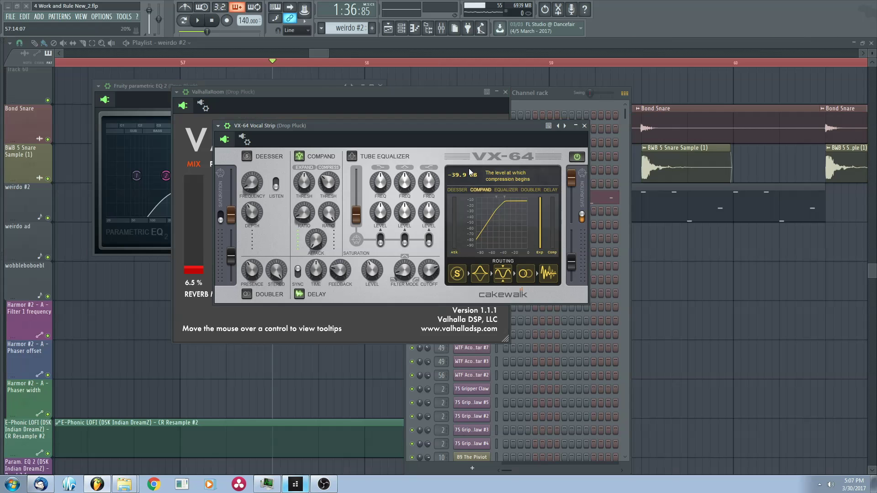
- Place the VX-64 Vocal Strip window beside ValhallaRoom and play the pluck through the effects chain, stopping after the pass
drag(407, 125, 377, 98)
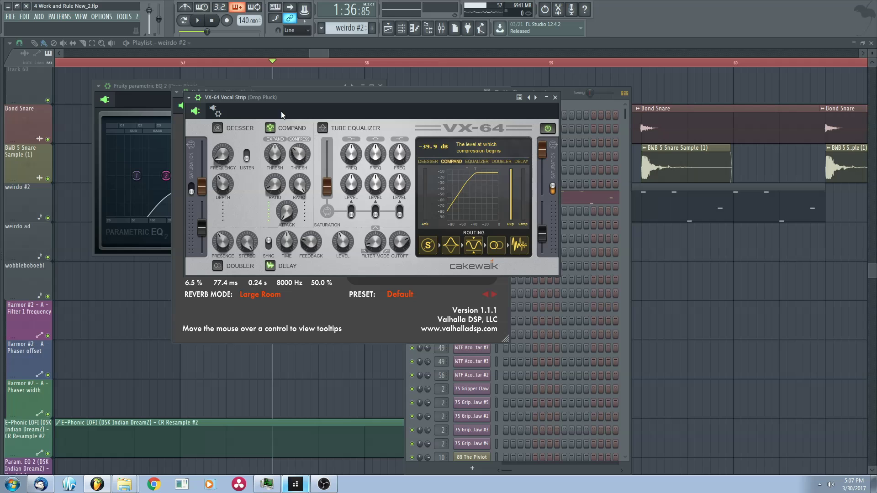
drag(276, 97, 283, 99)
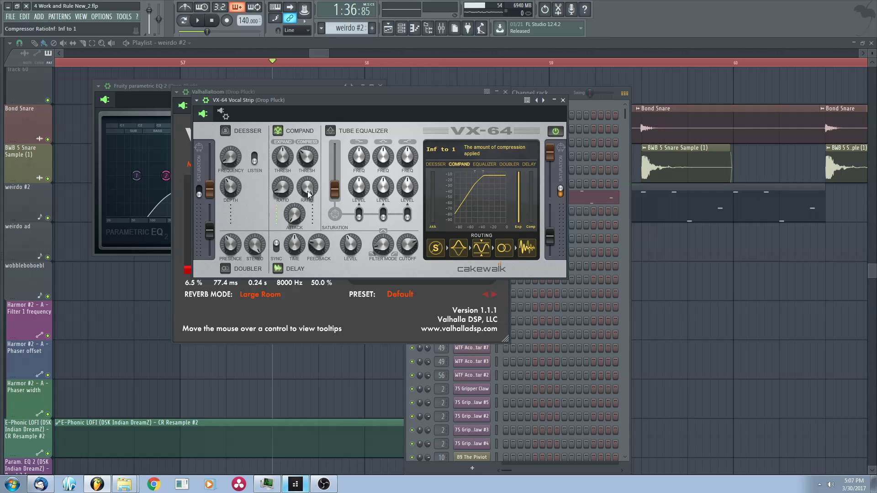
drag(303, 102, 482, 110)
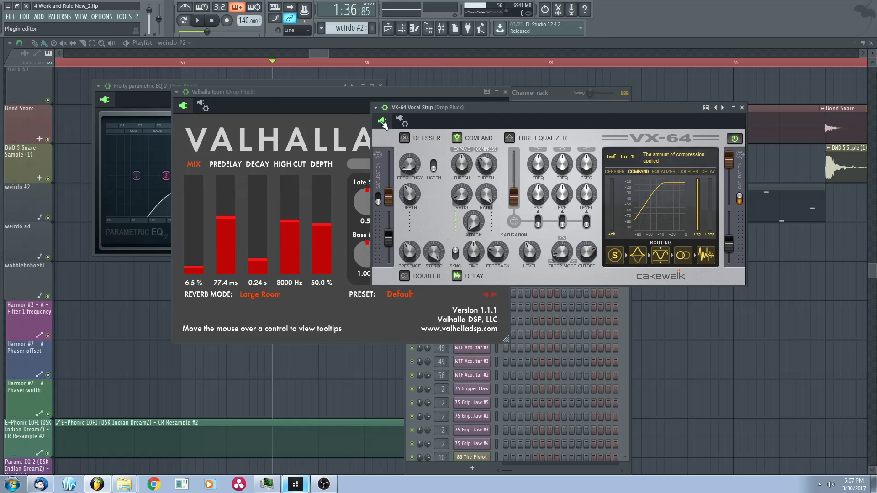
click(266, 95)
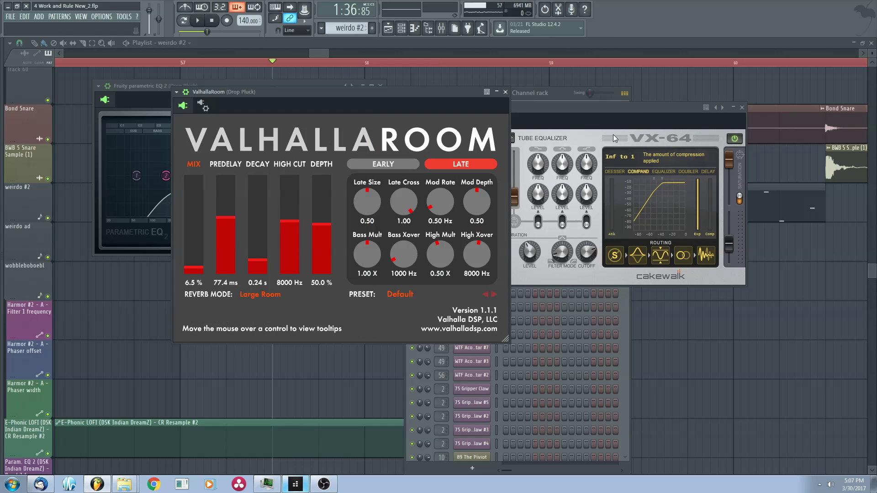
click(597, 108)
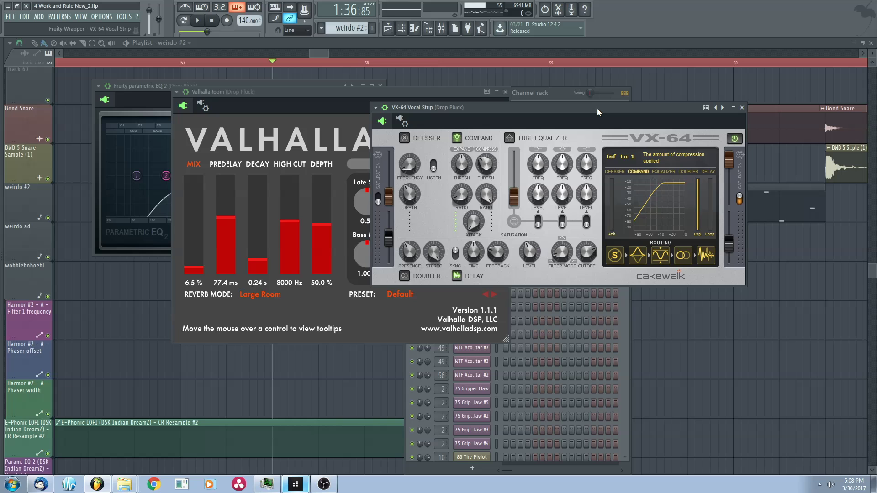
key(space)
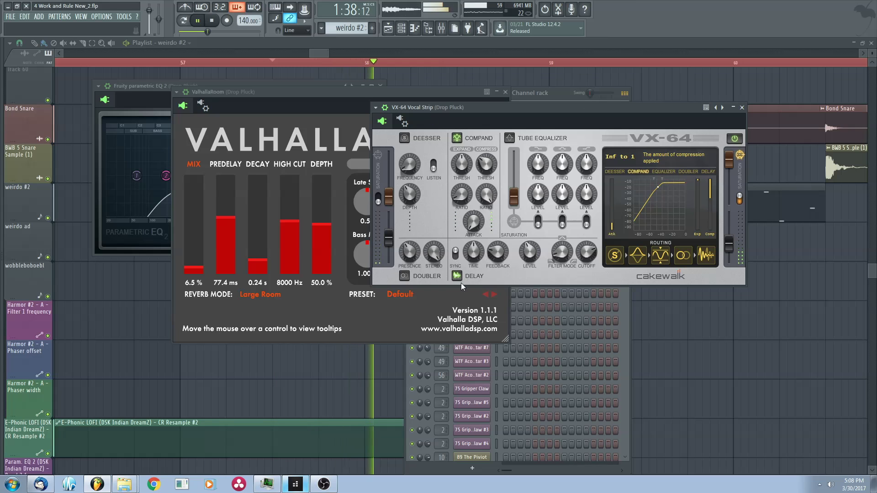
key(space)
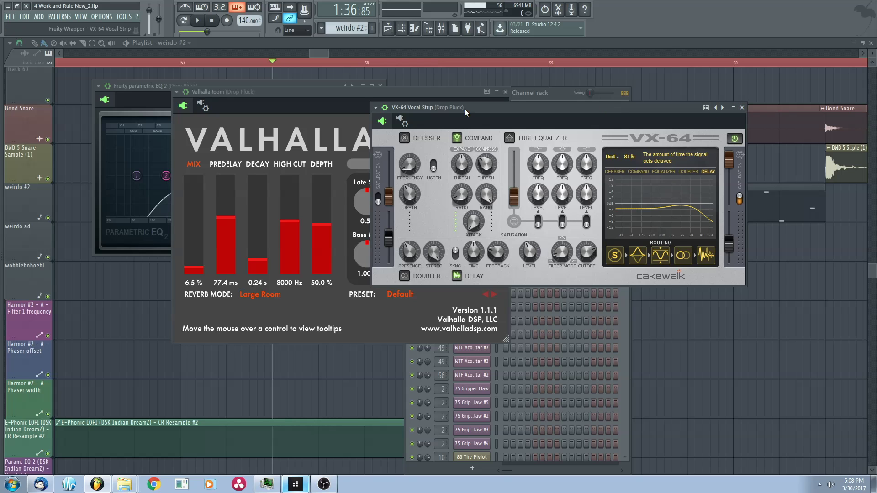
- Close the Drop Pluck windows for VX-64, E-Phonic LOFI, Fruity parametric EQ 2 and ValhallaRoom, and hide the channel rack
click(742, 108)
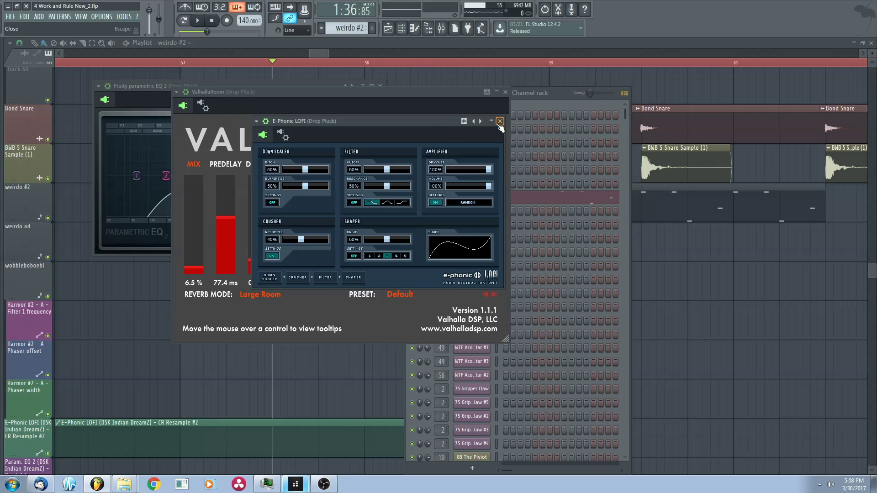
click(500, 121)
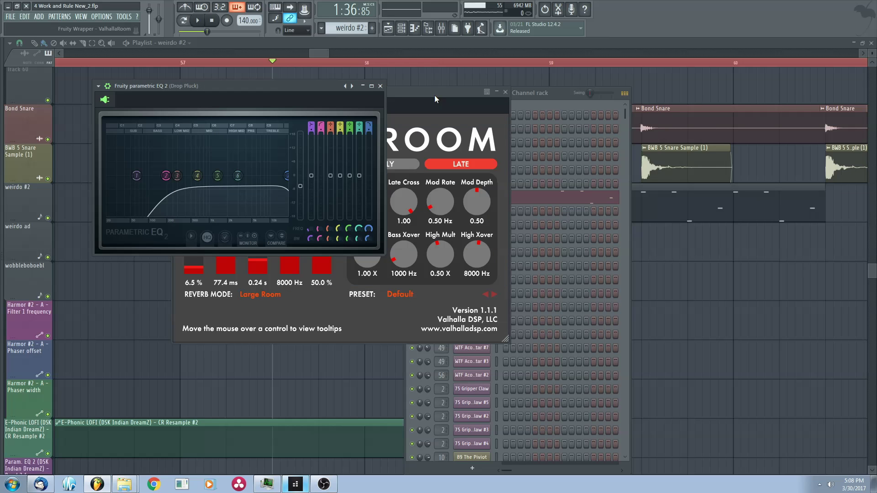
click(380, 86)
click(505, 92)
click(463, 130)
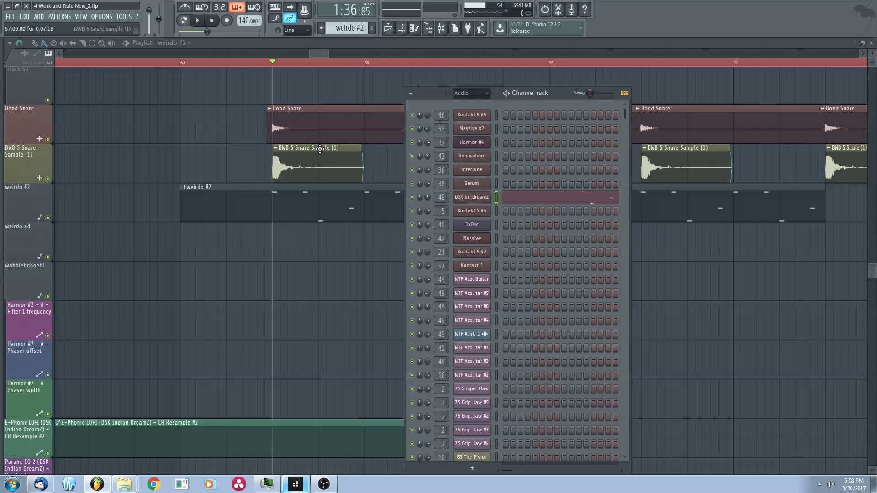
key(F6)
- Play the drop briefly, open Fruity Balance on the Drop Pluck track, and close the Fruity parametric EQ 2 window
drag(297, 193, 280, 204)
scroll(292, 204, down, 3)
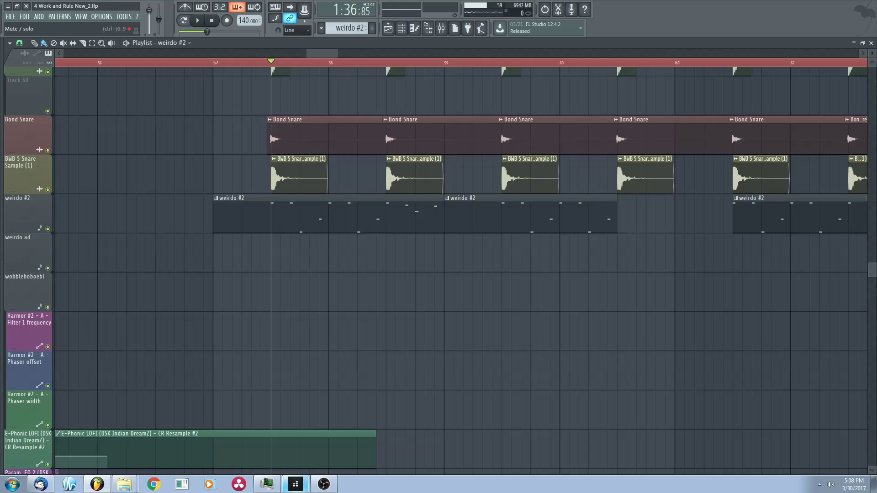
key(space)
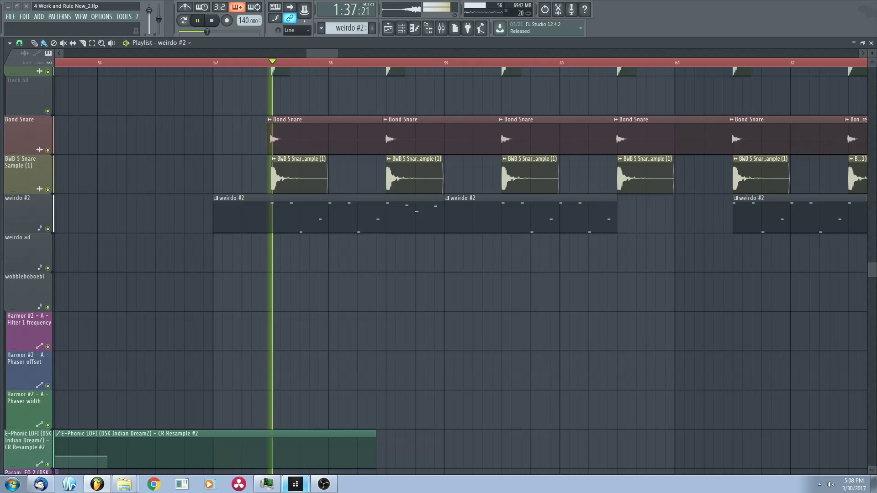
key(Tab)
key(space)
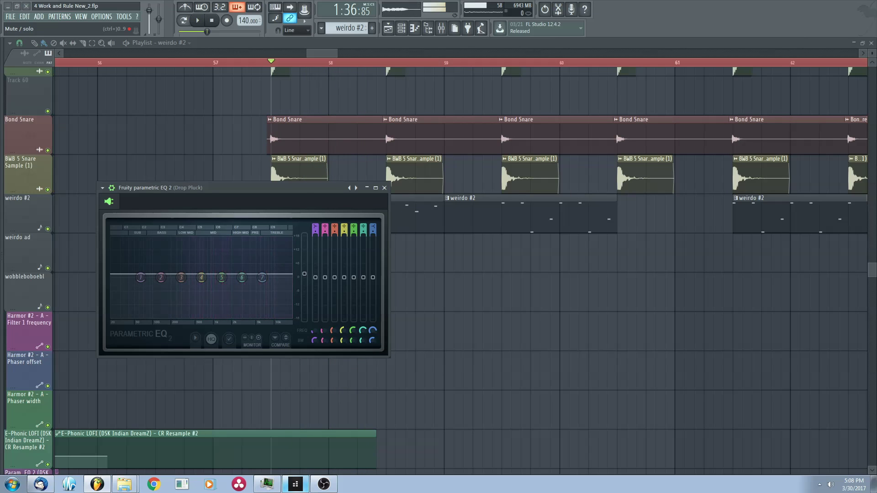
drag(253, 252, 432, 113)
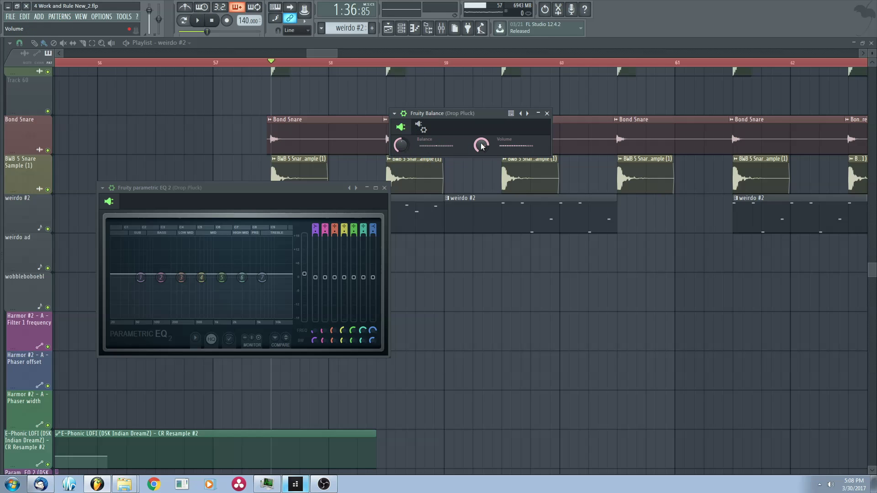
drag(474, 118, 639, 131)
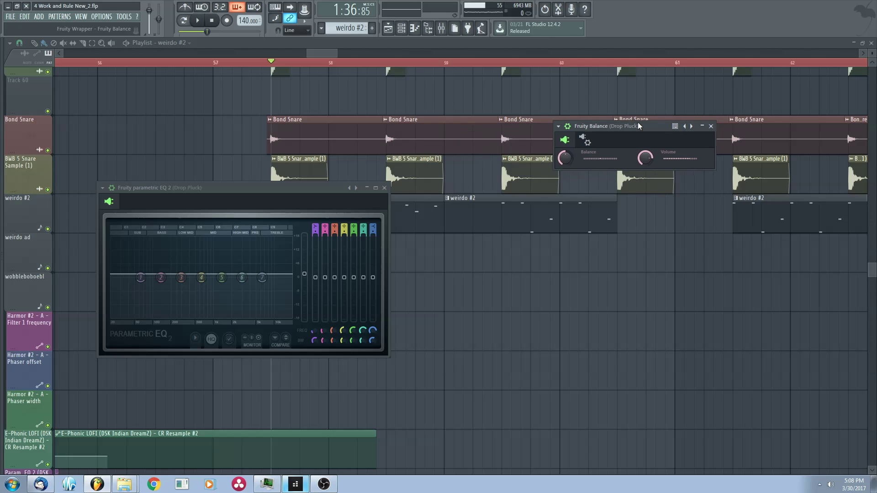
click(384, 187)
- Examine the Fruity Balance volume automation clips in the playlist against the weirdo #2 pattern clips
drag(389, 238, 348, 201)
scroll(349, 202, down, 2)
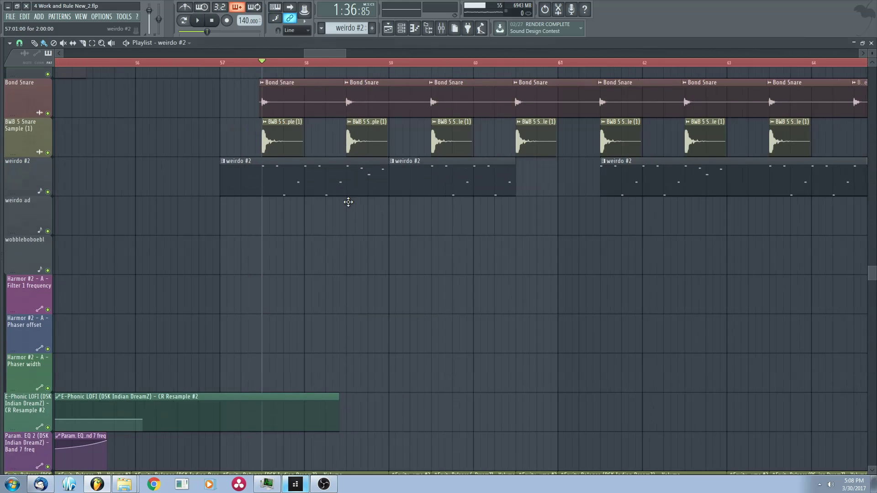
scroll(350, 244, down, 1)
scroll(379, 248, down, 1)
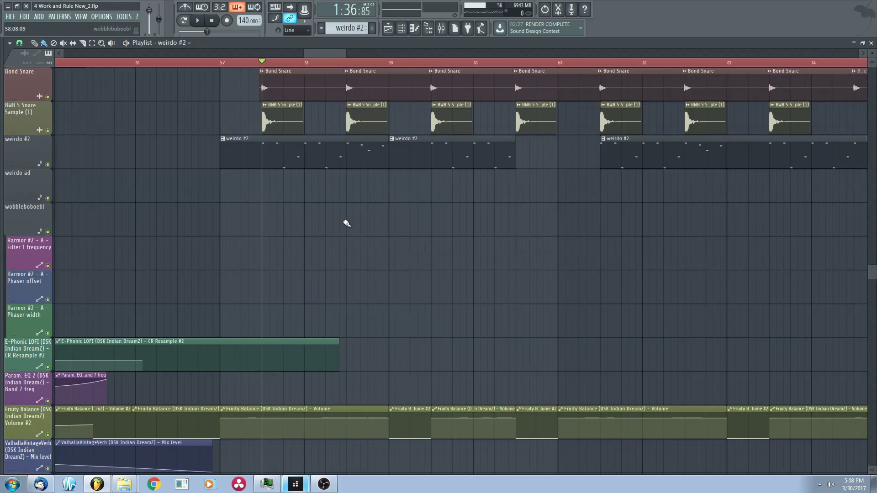
scroll(297, 137, up, 3)
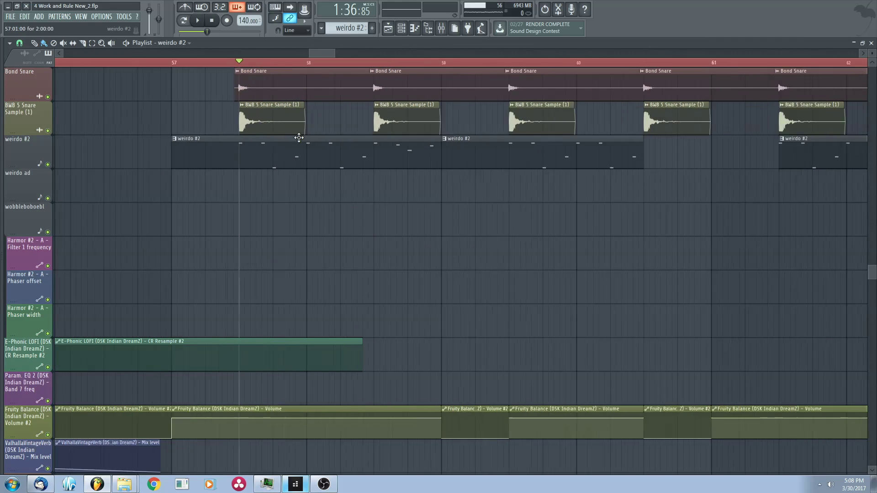
scroll(456, 110, down, 3)
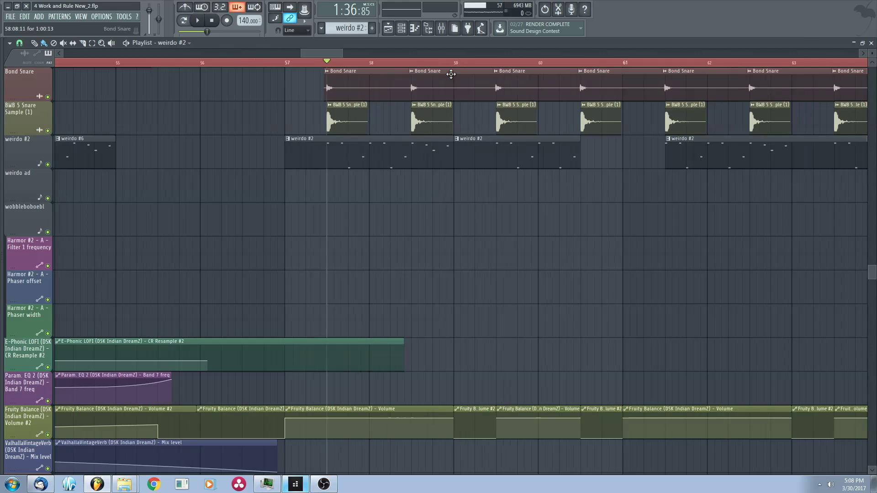
scroll(466, 153, up, 2)
scroll(411, 319, down, 2)
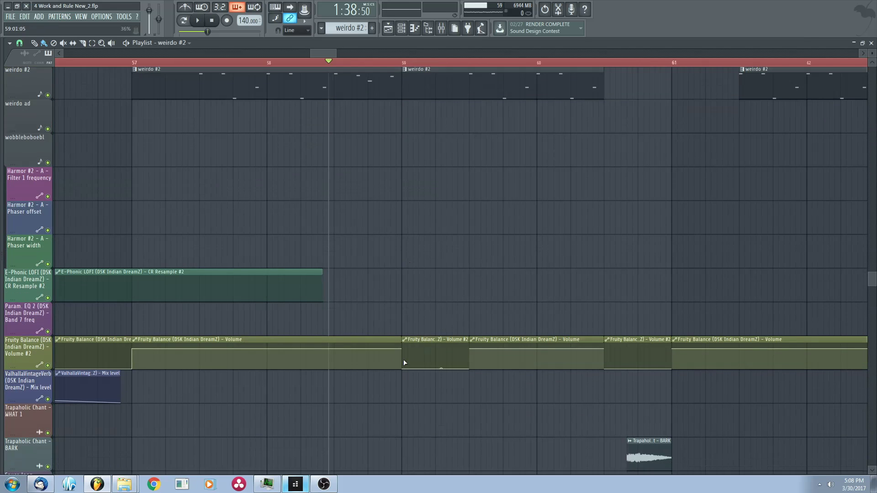
- Play the drop to watch Fruity Balance's volume follow its automation, stop, and close Fruity Balance and the channel rack
key(F6)
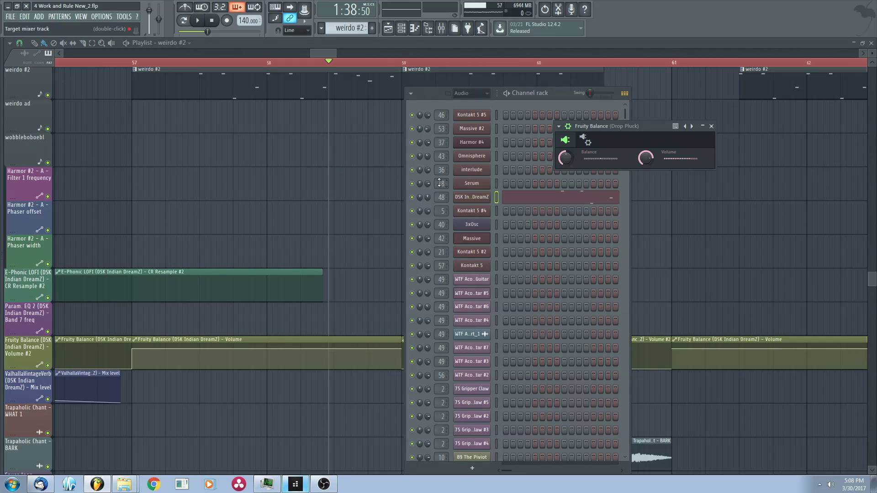
key(space)
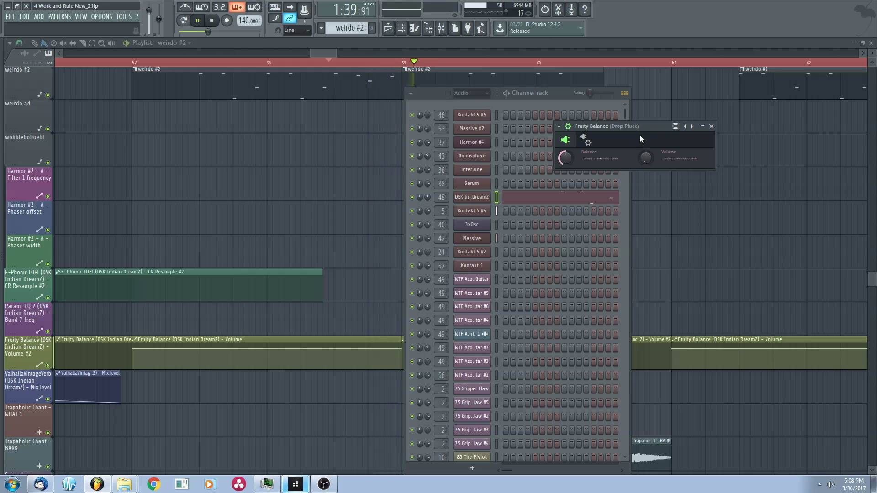
drag(646, 127, 637, 138)
key(space)
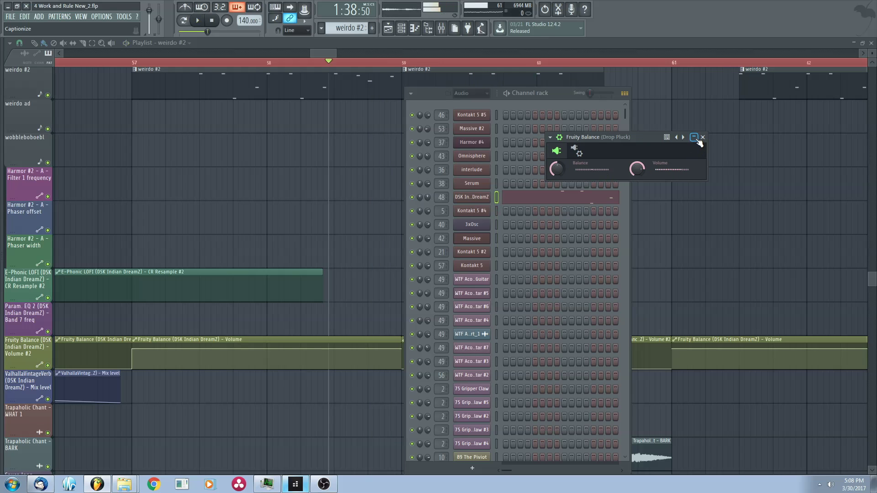
click(703, 137)
key(F6)
- Set the playback position to the start of the 03_SNARE_1 clip between bars 58 and 59
scroll(90, 200, up, 1)
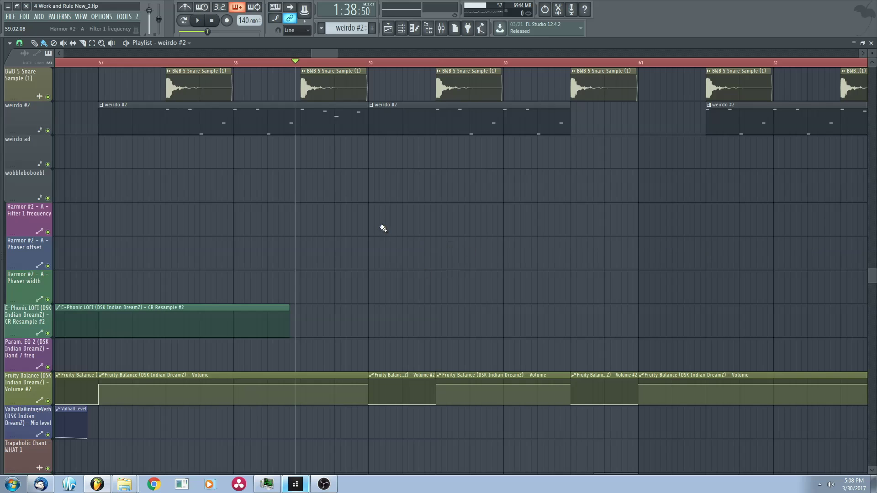
scroll(383, 228, down, 3)
scroll(470, 271, up, 2)
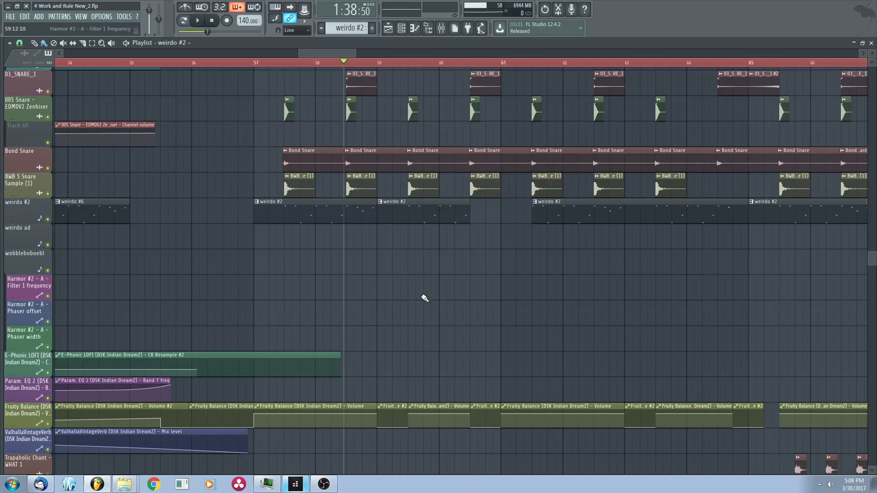
scroll(421, 307, up, 2)
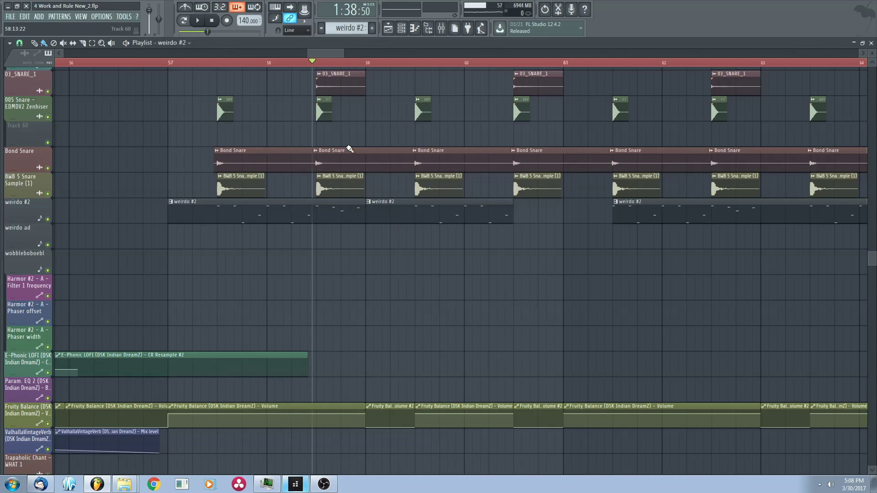
click(317, 62)
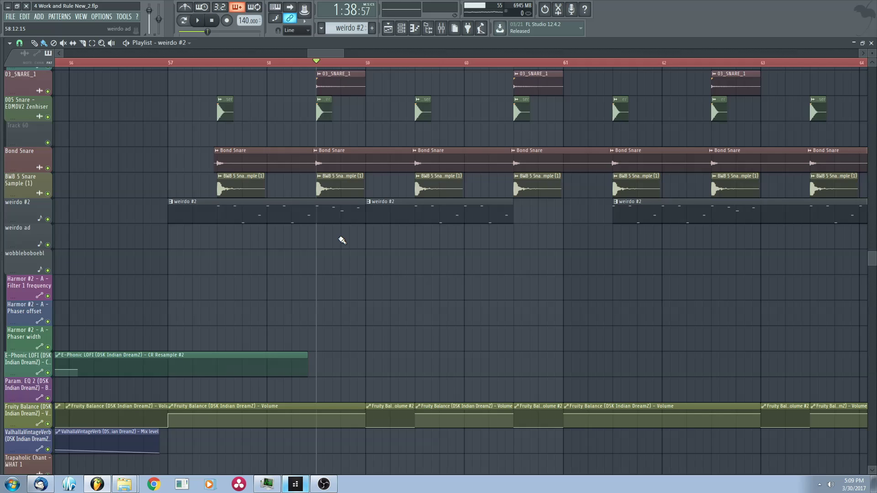
- Look through the drop's lower playlist tracks, including the cymbals and atmosphere layers, and play the drop from the set position
scroll(372, 239, down, 2)
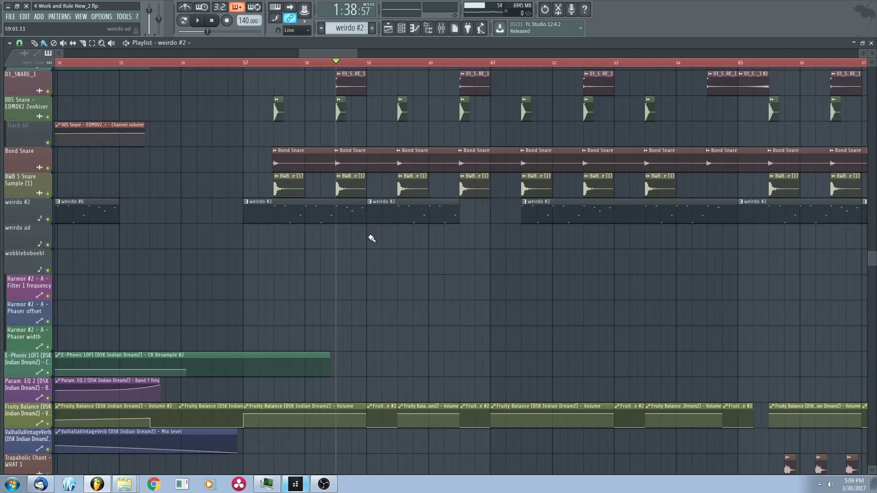
scroll(373, 238, down, 2)
scroll(415, 233, down, 2)
scroll(412, 234, down, 5)
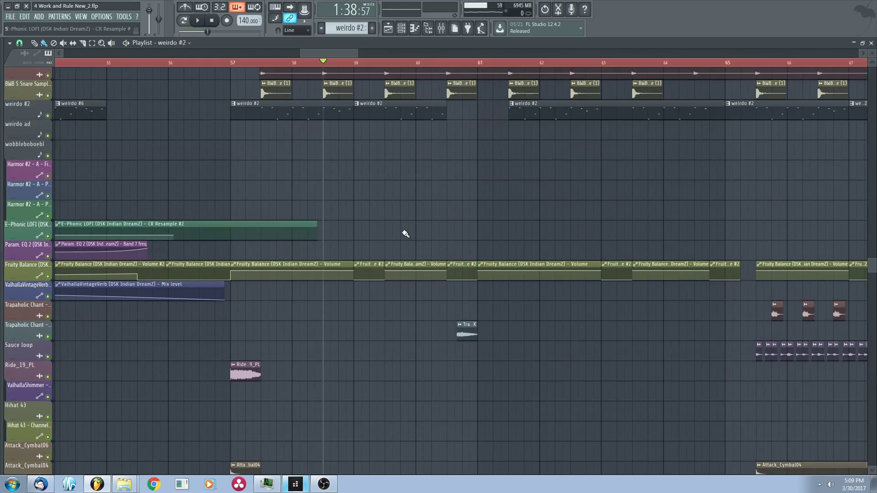
scroll(268, 256, down, 20)
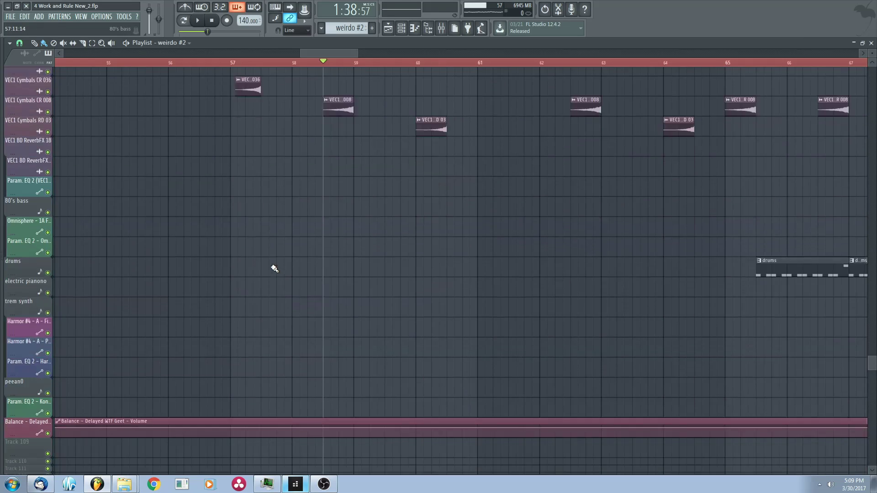
scroll(267, 238, up, 20)
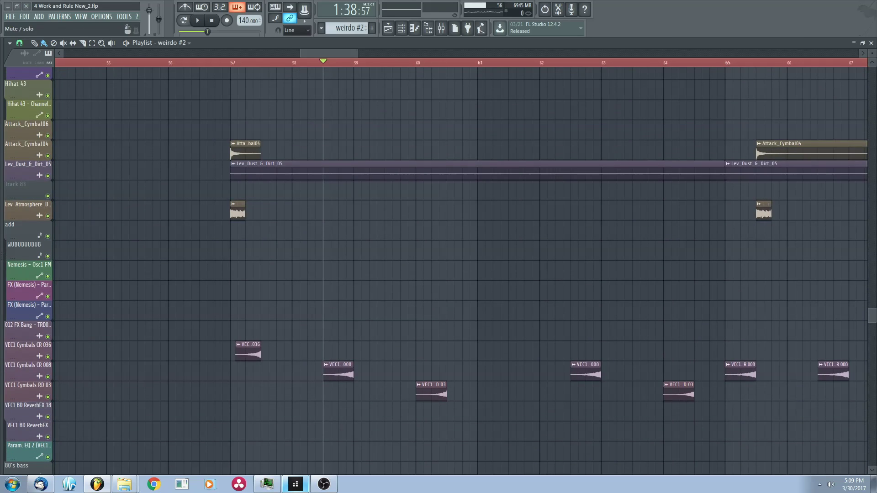
key(space)
scroll(402, 182, up, 15)
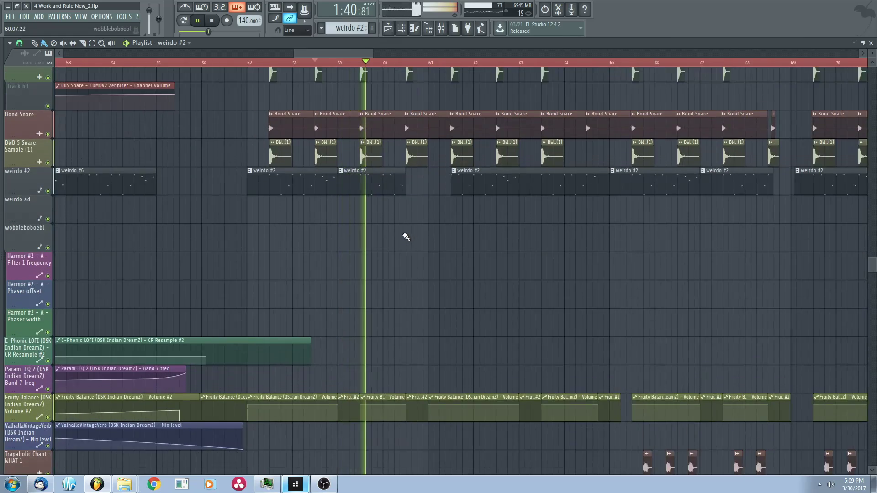
- Look through the playlist tracks around bar 60 for the Trapaholic Chant - BARK vocal clip
scroll(406, 237, up, 2)
drag(407, 237, 409, 288)
scroll(465, 190, up, 3)
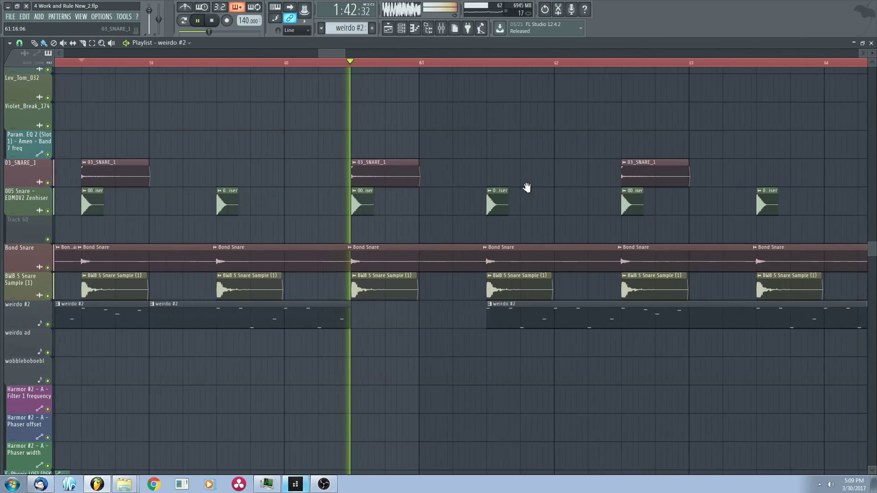
drag(526, 188, 424, 193)
key(space)
scroll(307, 192, up, 10)
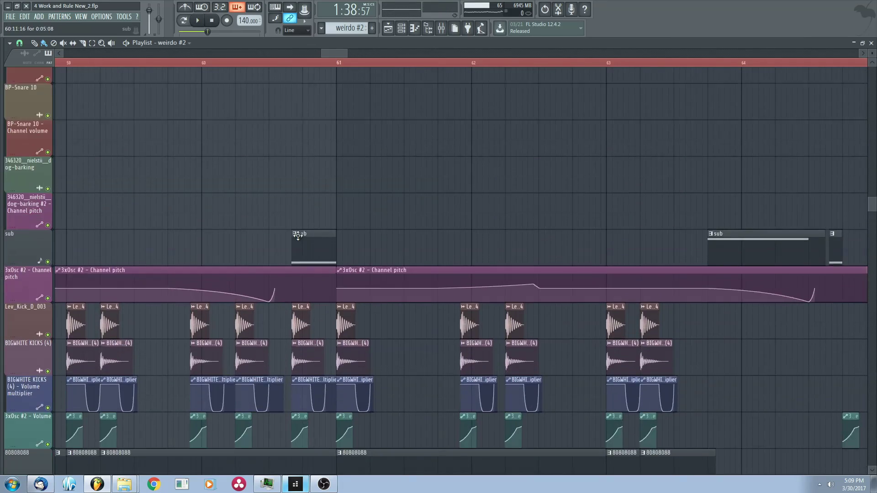
scroll(299, 240, up, 15)
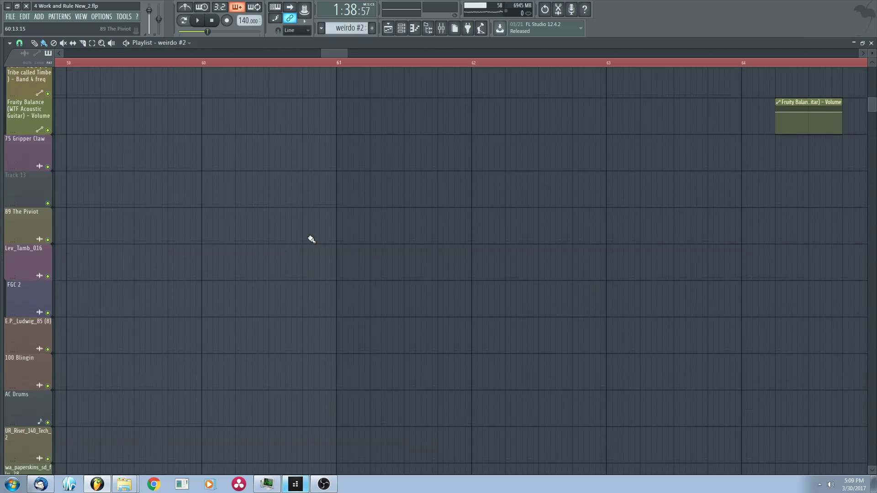
ctrl+scroll(317, 229, down, 3)
scroll(314, 254, down, 15)
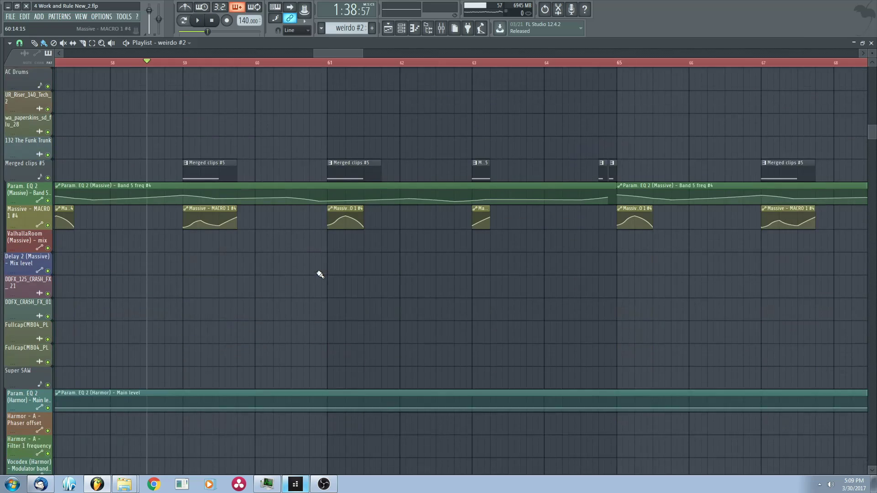
scroll(324, 287, down, 15)
ctrl+scroll(313, 308, up, 3)
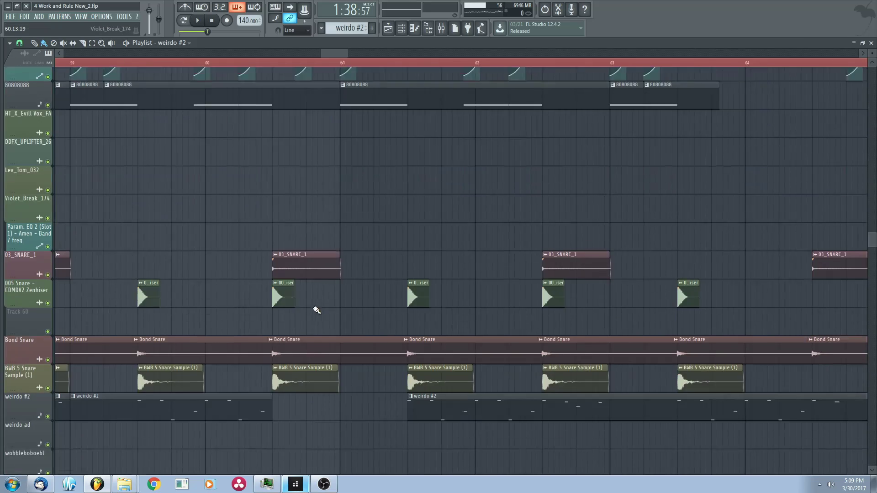
scroll(312, 308, down, 10)
ctrl+scroll(318, 320, up, 3)
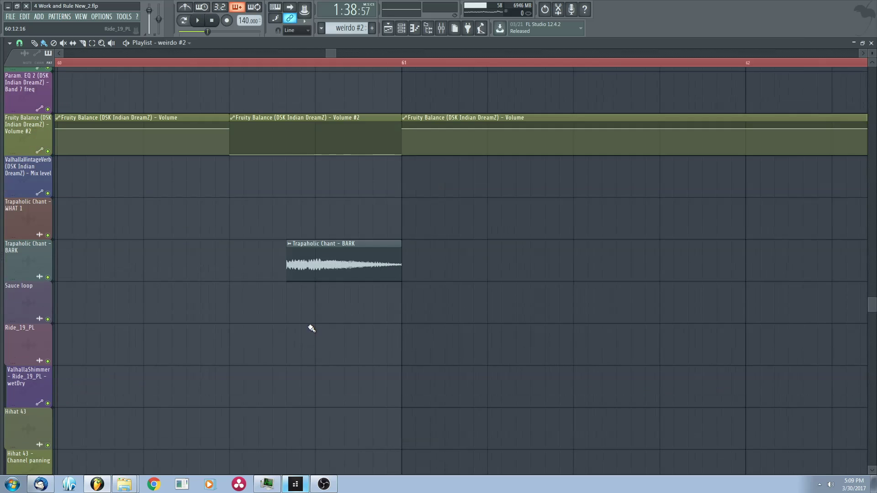
- Set the second half of bar 60 as the playback range and solo the Trapaholic Chant - BARK track
ctrl+drag(253, 64, 403, 65)
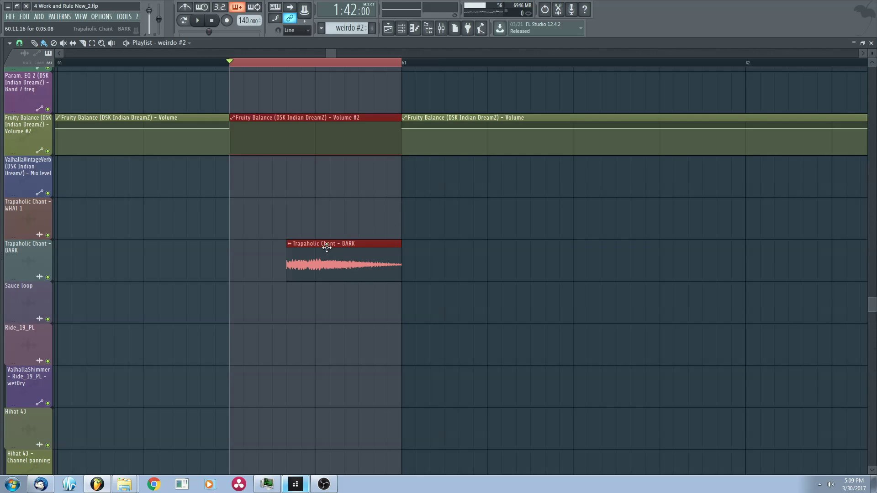
key(space)
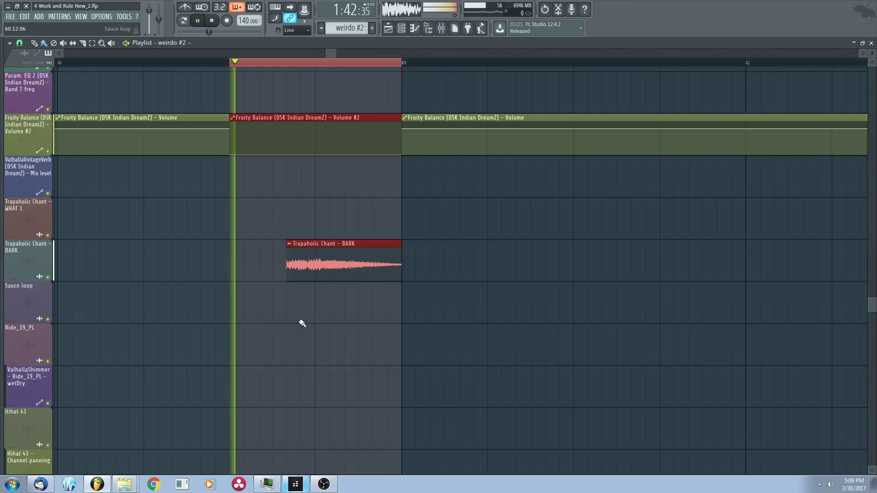
right_click(51, 276)
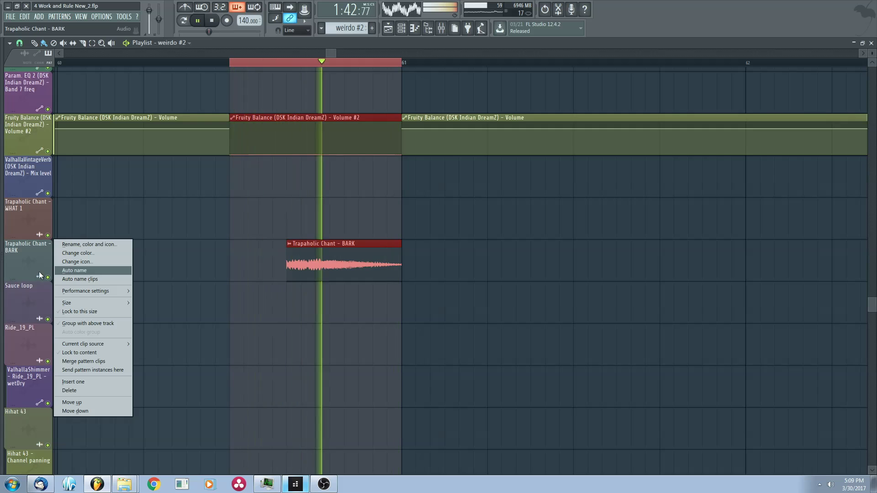
click(41, 278)
key(space)
right_click(47, 278)
drag(334, 322, 320, 315)
ctrl+click(319, 316)
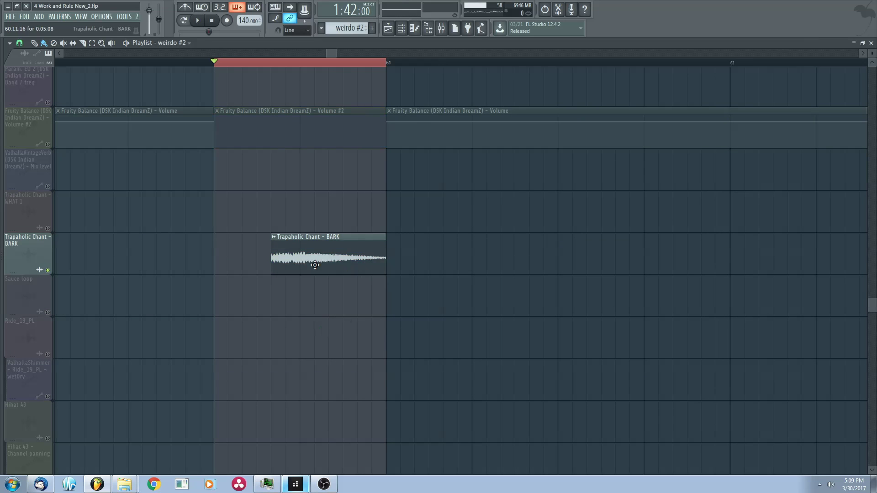
- Copy the BARK clip onto the Sauce loop track as a unique clip and unmute that track
mouse_move(314, 265)
shift+mouse_down()
mouse_move(270, 305)
mouse_move(247, 283)
shift+mouse_up()
right_click(246, 283)
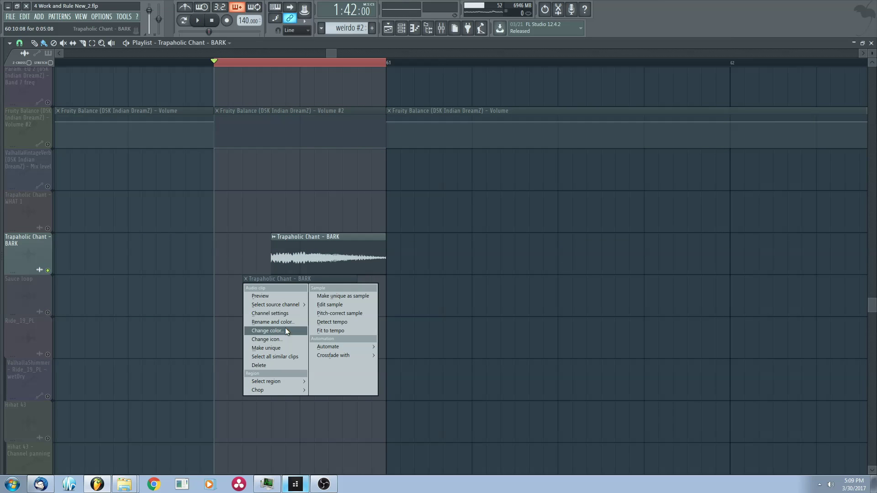
click(270, 350)
click(48, 313)
alt+scroll(274, 305, up, 2)
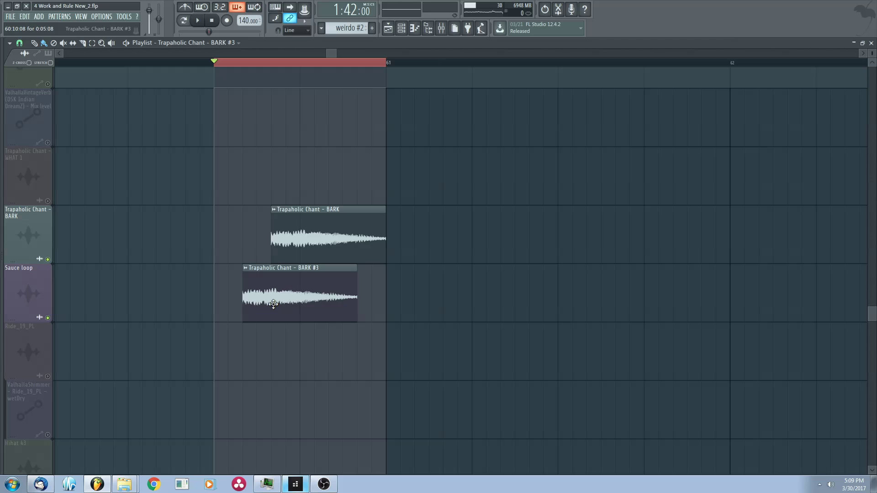
- Reset the time-stretching pitch and time settings of the BARK #3 copy
double_click(258, 281)
right_click(196, 184)
click(208, 190)
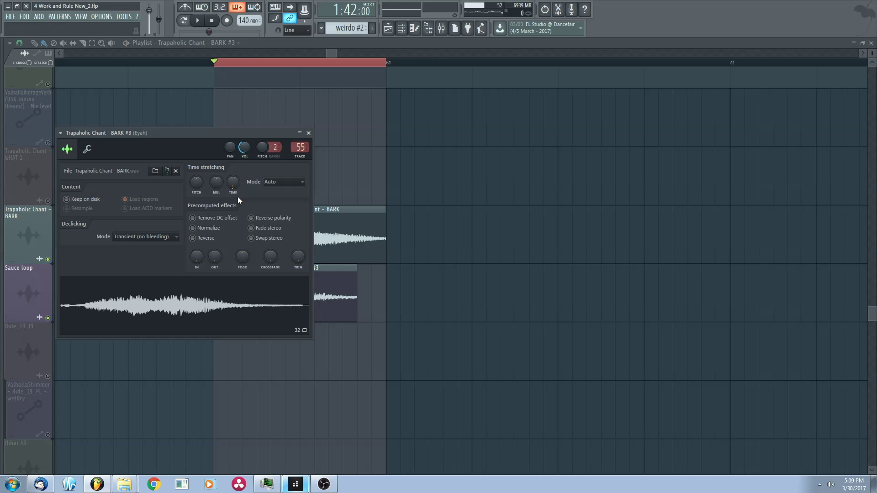
right_click(236, 186)
click(262, 191)
middle_click(433, 299)
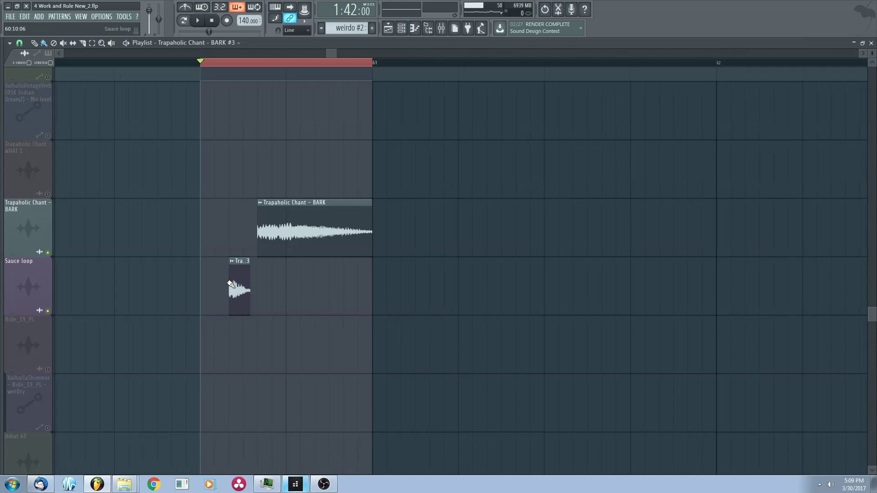
- Extend the BARK #3 clip to show its whole sample and play it alone with the original BARK clip removed
drag(230, 283, 528, 274)
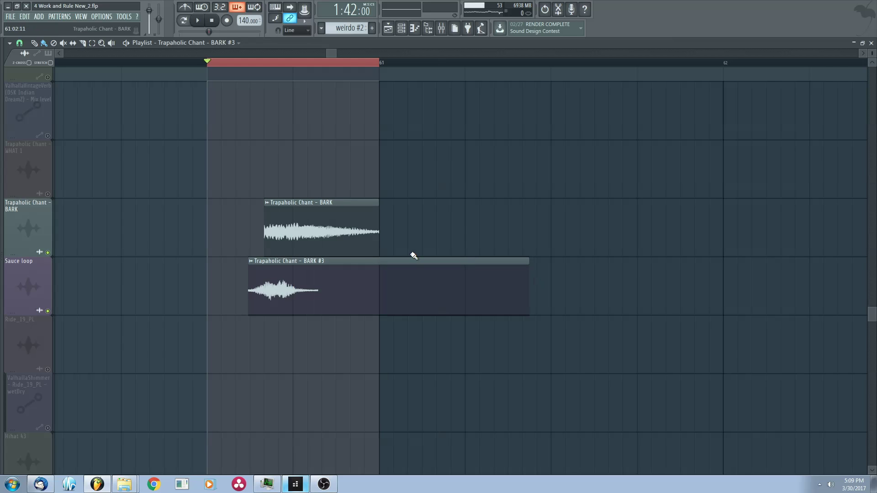
right_click(400, 290)
right_click(344, 226)
key(space)
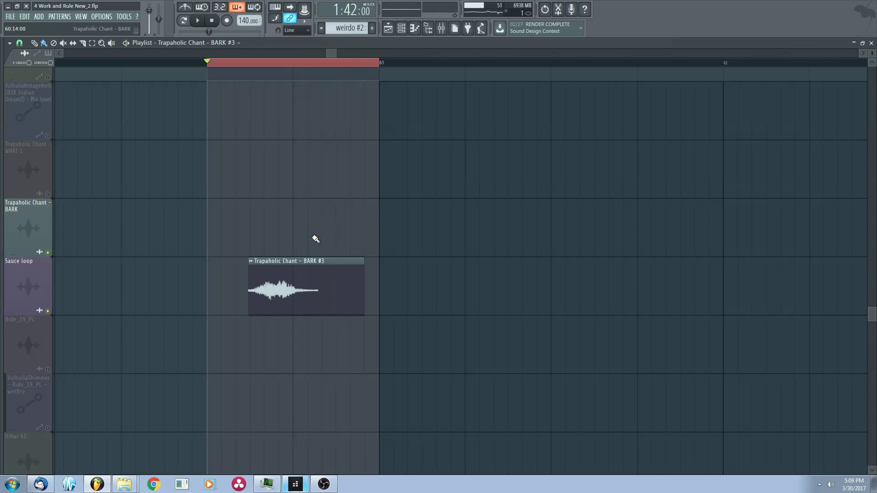
key(space)
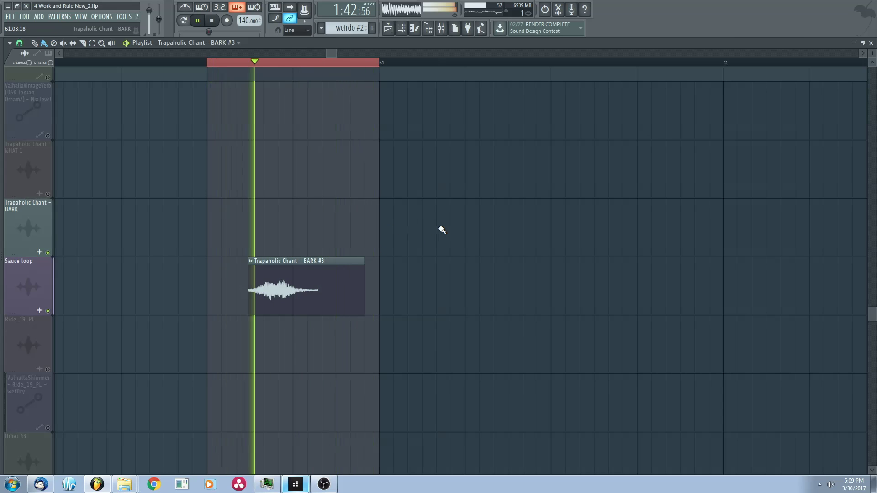
key(space)
- Restore the original BARK clip by undoing its removal, and delete the BARK #3 copy from the Sauce loop track
key(ctrl+alt+z)
key(ctrl+alt+z)
right_click(383, 289)
right_click(294, 281)
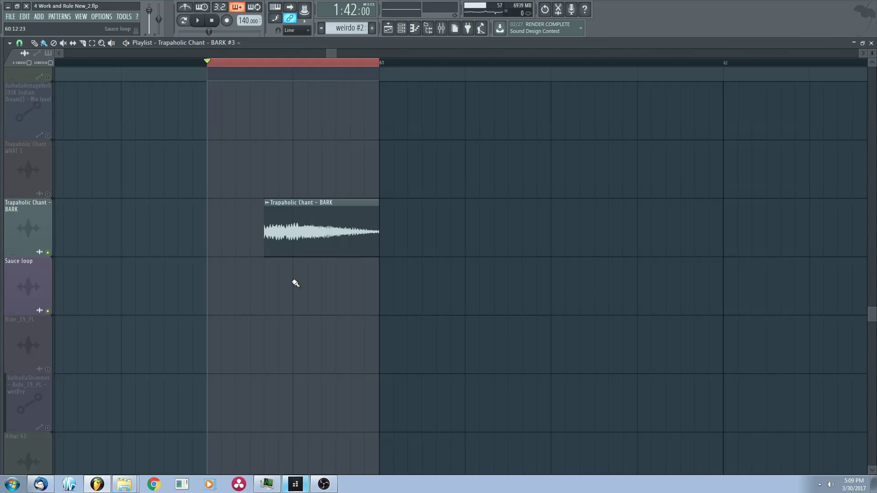
- Play the original BARK clip soloed, and finish by unsoloing its track and clearing the time selection
scroll(295, 283, down, 2)
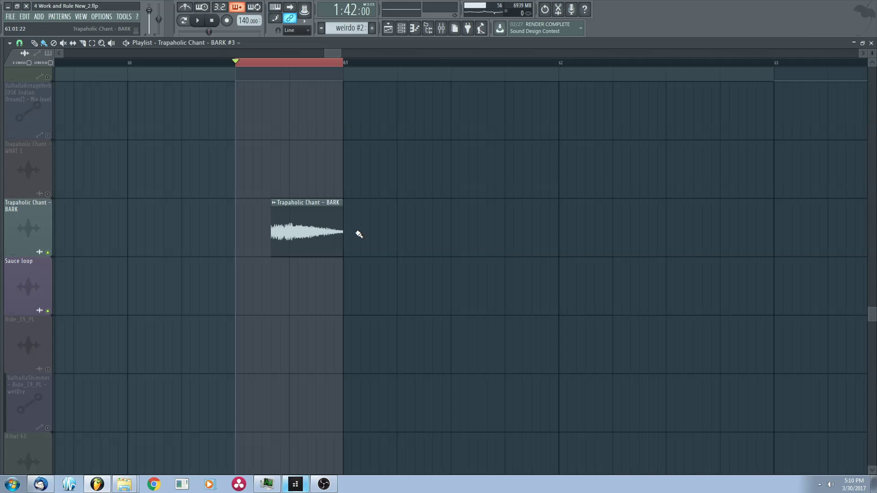
scroll(359, 235, down, 1)
key(space)
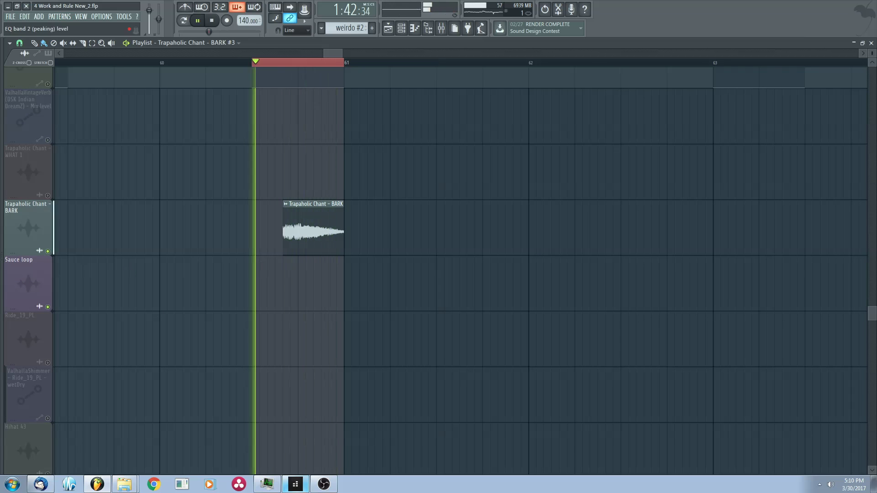
key(space)
right_click(48, 251)
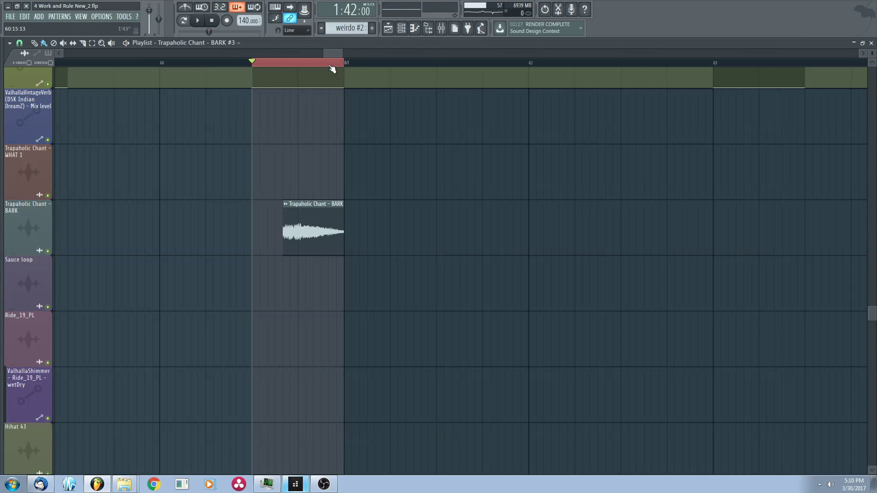
ctrl+click(330, 66)
scroll(348, 78, down, 9)
scroll(272, 249, up, 7)
scroll(337, 229, up, 2)
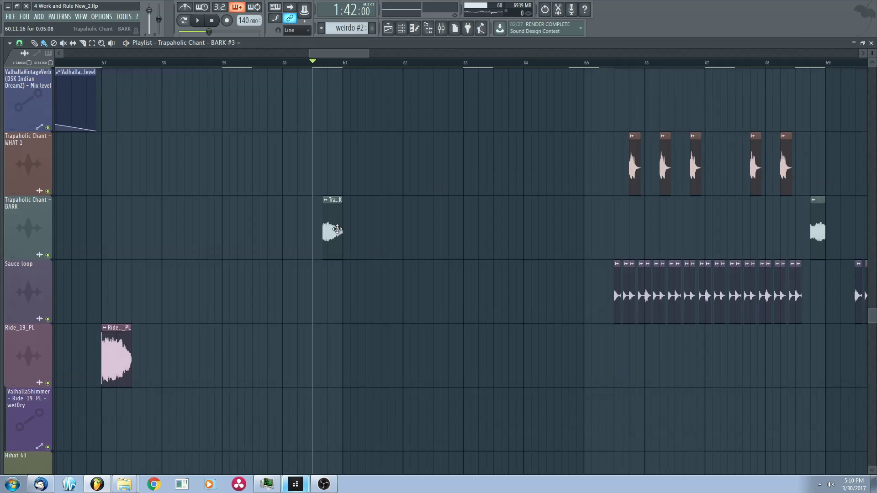
scroll(337, 230, down, 3)
scroll(333, 233, up, 5)
scroll(333, 233, down, 3)
scroll(333, 233, up, 2)
drag(378, 225, 374, 263)
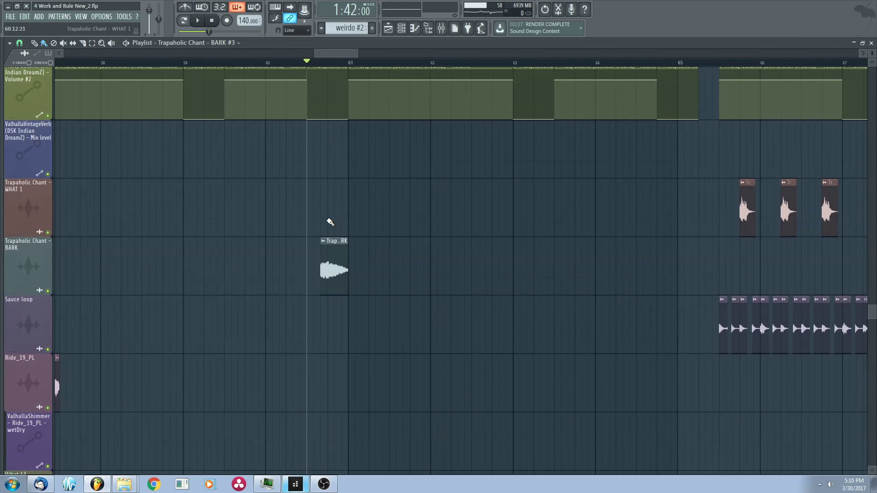
drag(597, 212, 530, 215)
scroll(531, 214, down, 2)
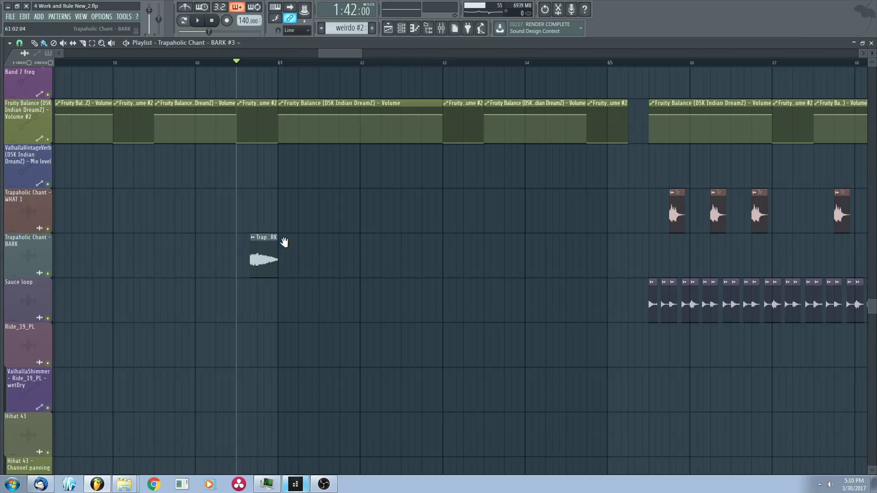
scroll(284, 242, down, 2)
scroll(324, 276, up, 1)
scroll(356, 284, down, 1)
scroll(296, 256, up, 3)
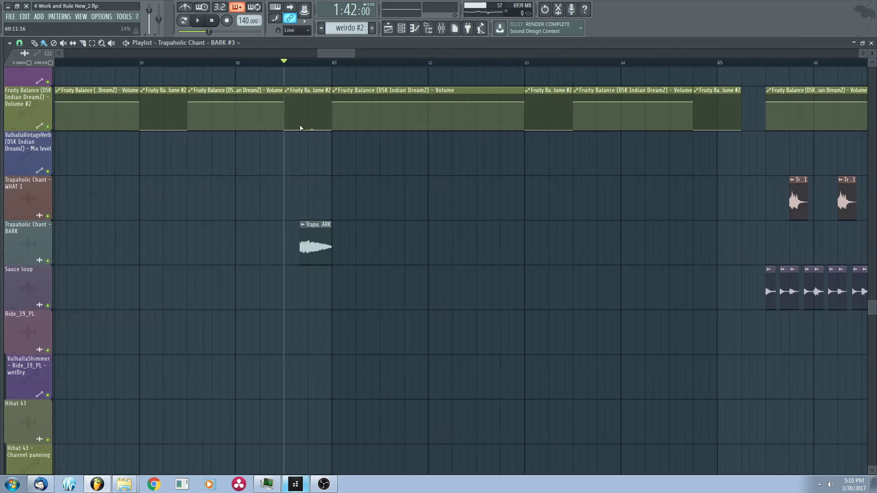
- Play the arrangement from about bar 60 with all tracks on to hear the BARK clip in context
key(space)
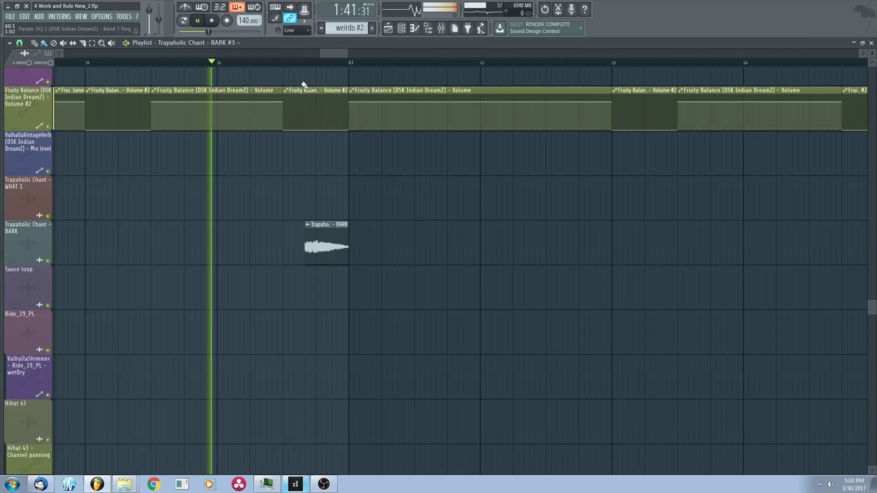
scroll(329, 219, up, 1)
drag(492, 268, 321, 267)
scroll(321, 266, down, 5)
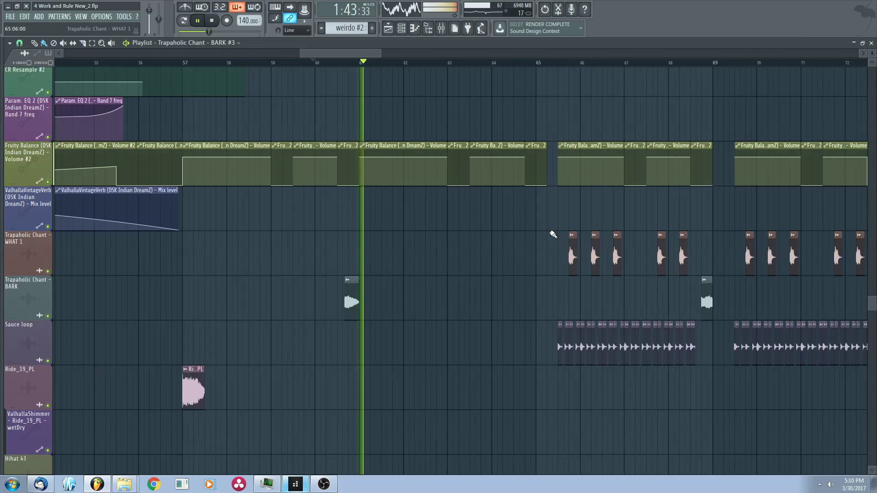
drag(555, 235, 466, 241)
scroll(470, 242, up, 3)
scroll(502, 260, up, 2)
scroll(472, 204, down, 4)
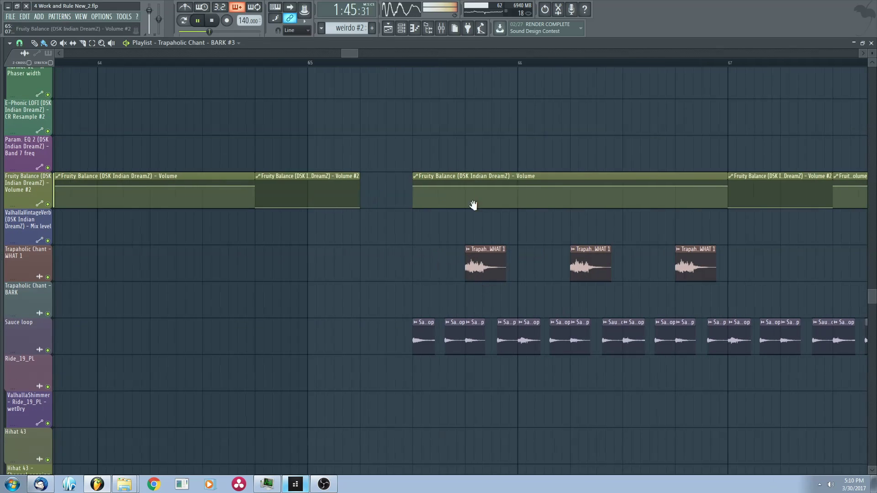
drag(558, 255, 551, 220)
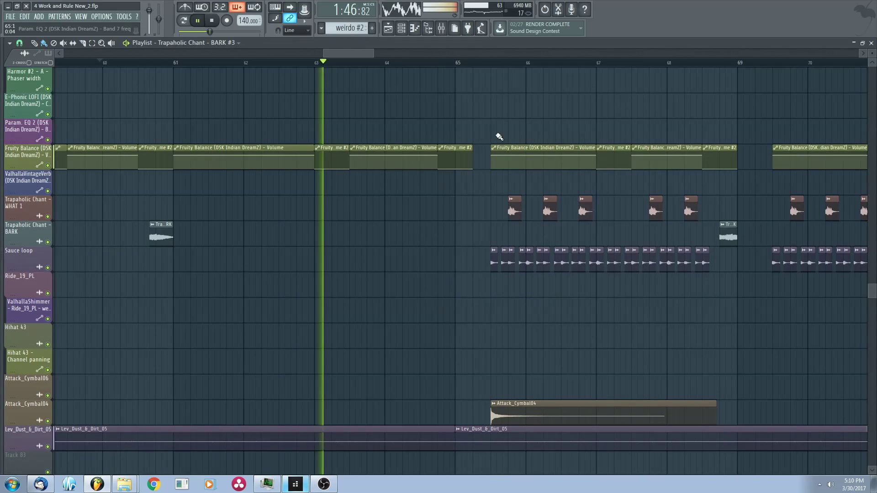
key(space)
- Play from just before bar 65 and solo the Trapaholic Chant - WHAT 1 track
click(453, 63)
drag(512, 185, 450, 266)
scroll(450, 266, up, 3)
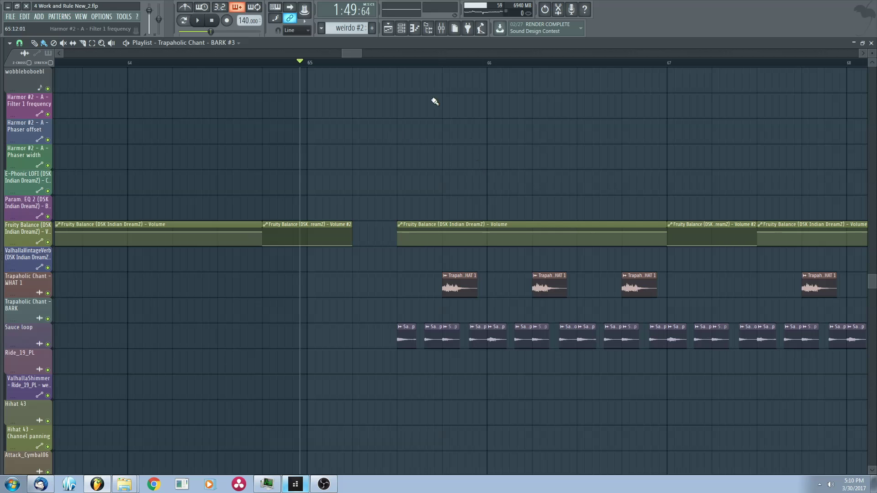
scroll(474, 320, up, 2)
key(space)
drag(530, 322, 453, 306)
key(space)
right_click(47, 291)
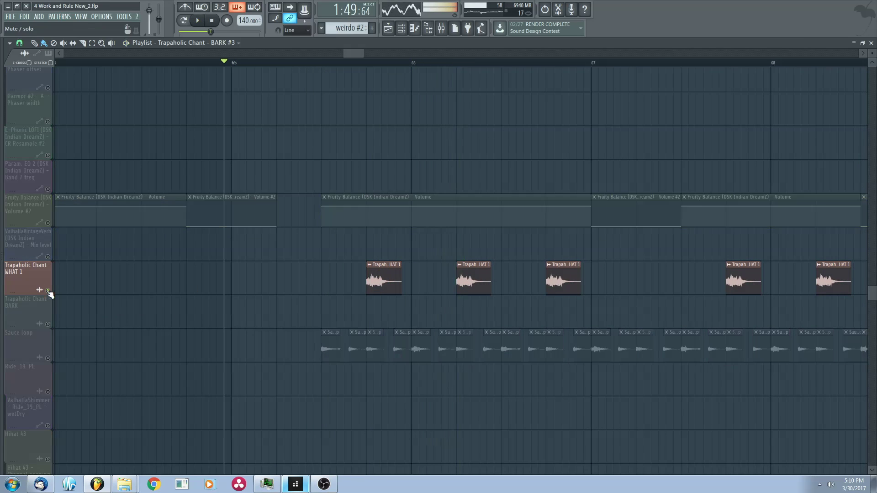
drag(355, 280, 423, 260)
scroll(442, 258, up, 4)
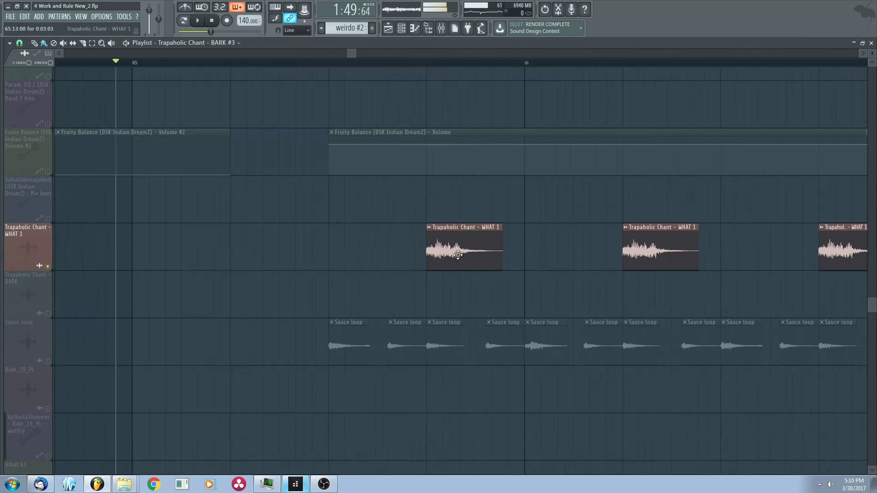
- Show the sample browser and locate Trapaholic Chant - WHAT 1 in the Trapaholic Chants folder under Vocal Hits
click(3, 135)
click(4, 140)
drag(1, 137, 125, 136)
click(24, 54)
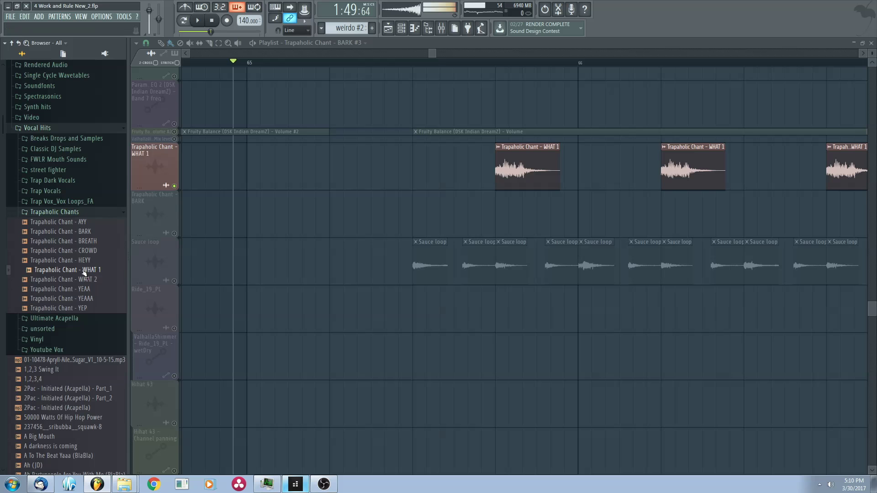
scroll(531, 180, up, 1)
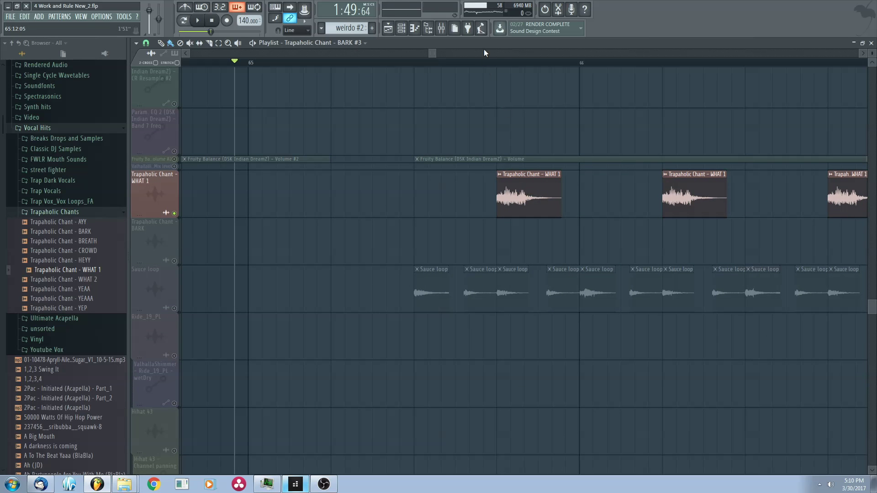
- Play the soloed WHAT 1 track from the start of its first clip in bar 65
click(499, 65)
key(space)
key(space)
key(space)
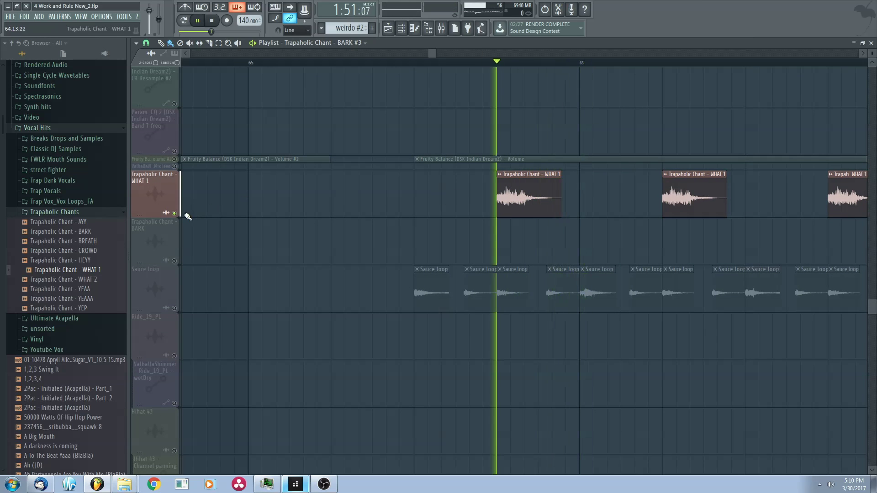
- Stop playback, unsolo the Trapaholic Chant - WHAT 1 track and hide the sample browser
key(space)
right_click(175, 214)
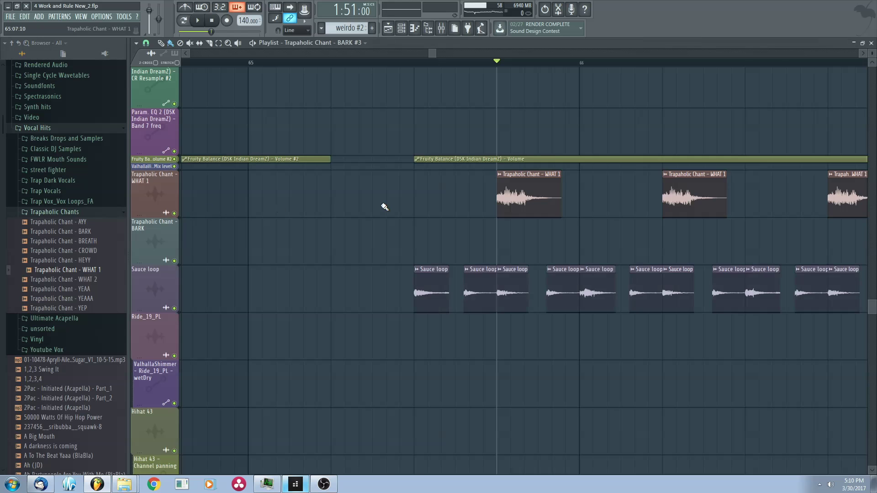
scroll(405, 208, down, 4)
drag(403, 182, 357, 132)
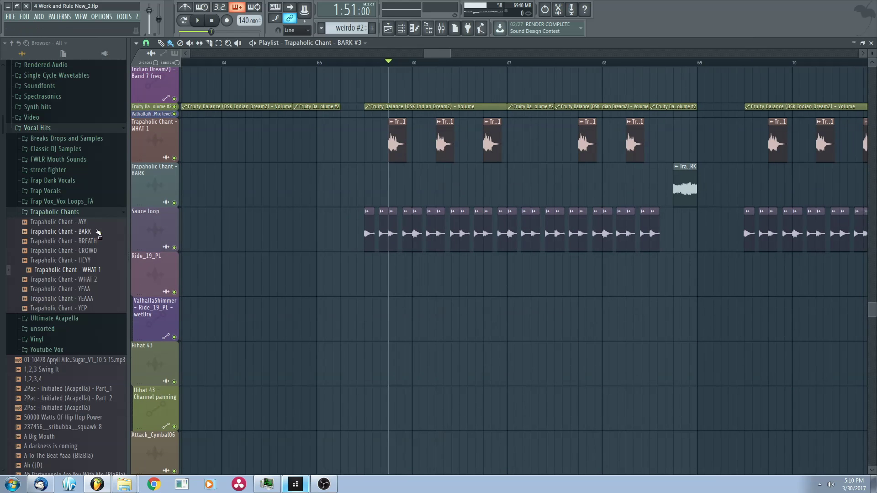
click(128, 219)
drag(300, 166, 335, 222)
scroll(336, 222, up, 2)
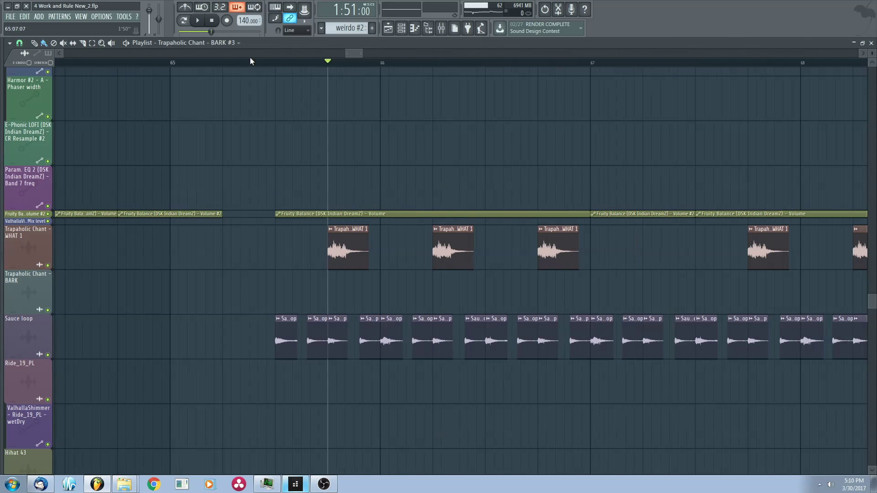
- Play the full arrangement from bar 65 to hear the WHAT 1 clips in context, and stop playback
click(173, 62)
key(space)
scroll(430, 238, down, 2)
scroll(366, 237, up, 2)
scroll(367, 238, down, 8)
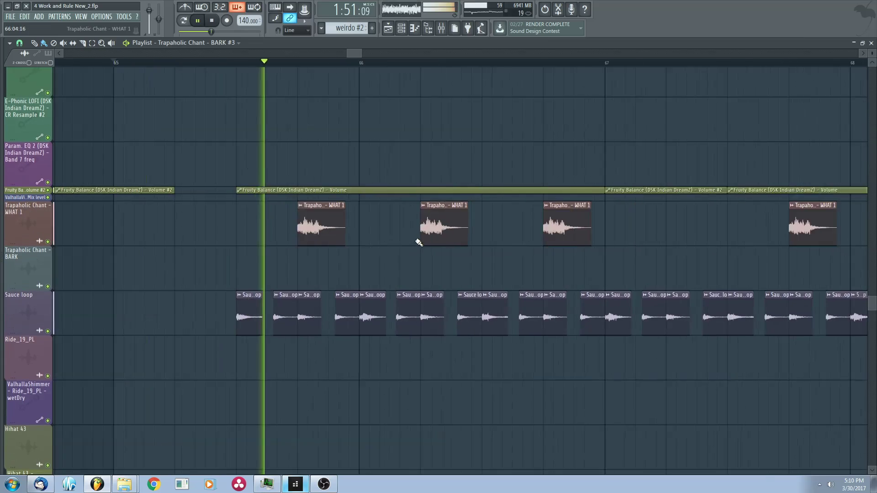
scroll(412, 253, down, 1)
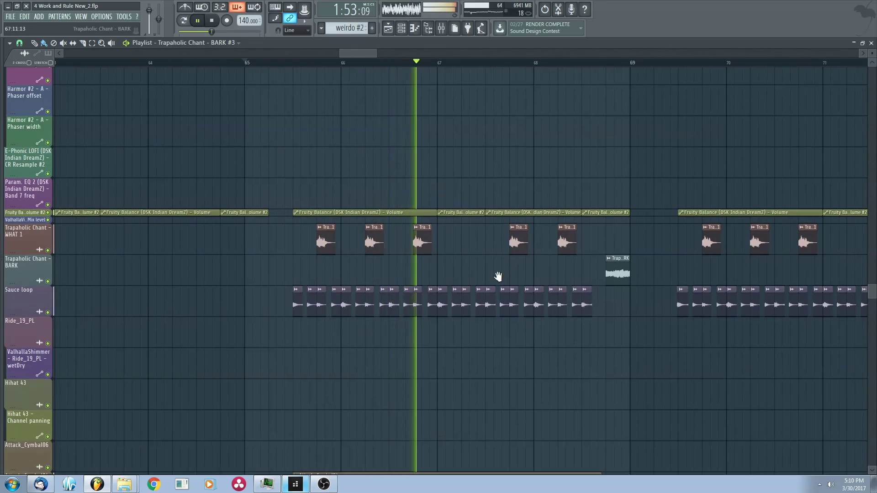
scroll(497, 277, down, 4)
scroll(610, 270, up, 2)
scroll(619, 274, up, 15)
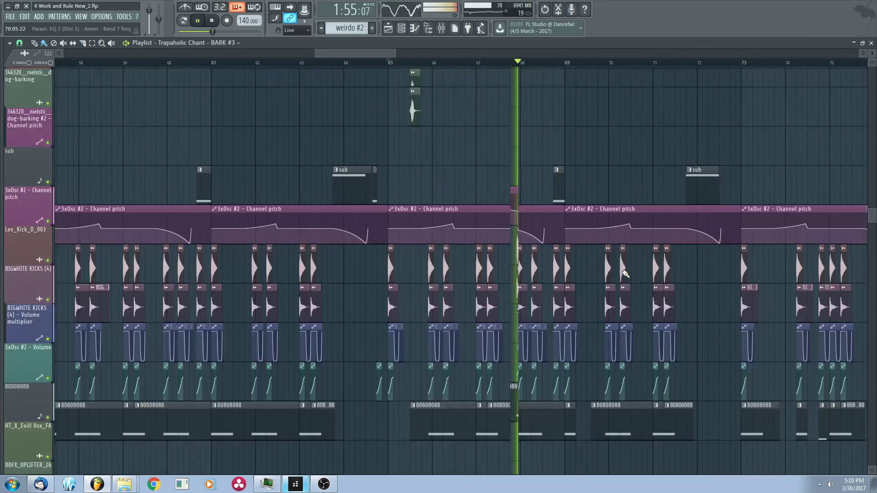
key(space)
- Solo the Work and rule acoustic, WTF Acoustic Guitar #5 and WTF Acoustic Guitar #4 tracks and play them from bar 65
scroll(457, 201, up, 3)
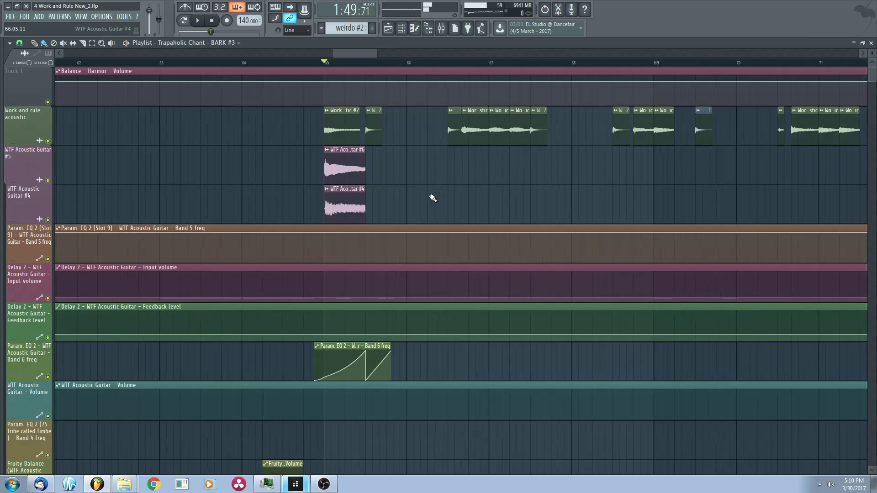
right_click(48, 141)
click(49, 180)
click(48, 220)
key(space)
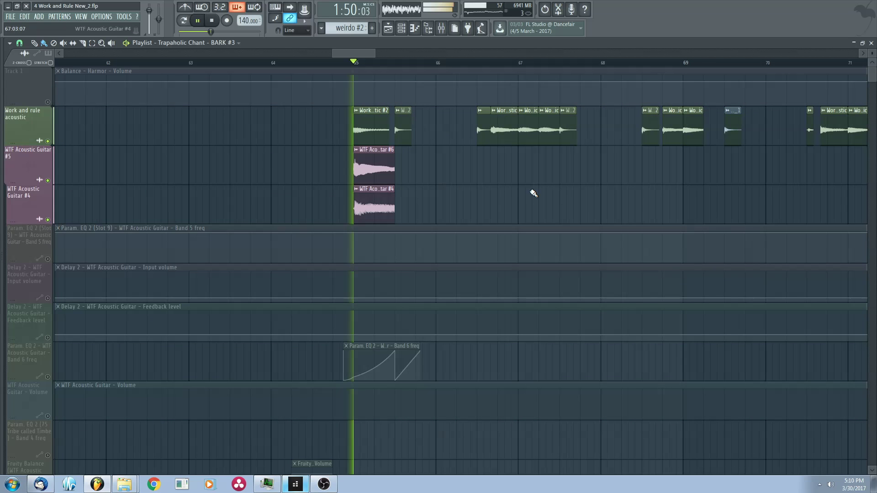
drag(617, 193, 485, 198)
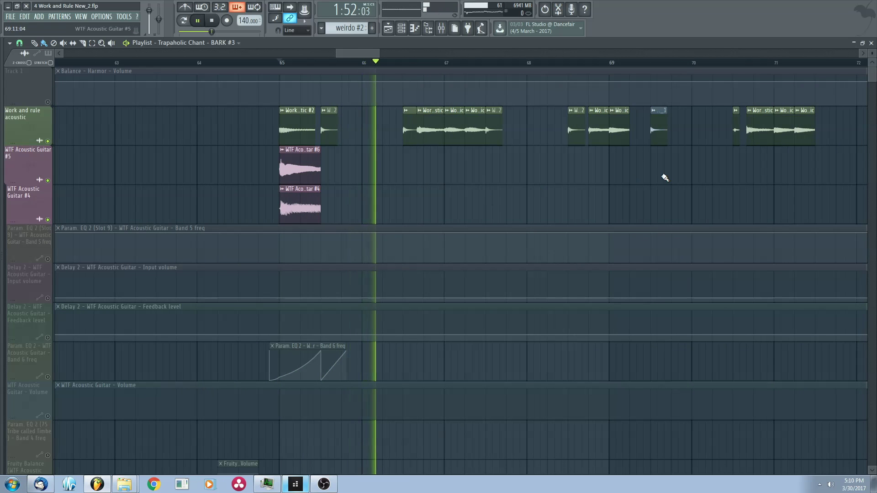
scroll(652, 187, up, 2)
scroll(548, 194, down, 2)
drag(583, 190, 581, 190)
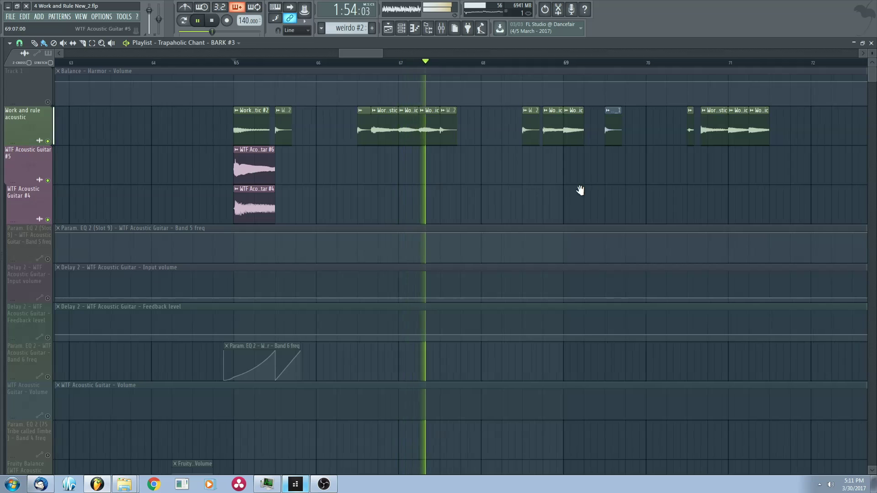
scroll(435, 195, down, 3)
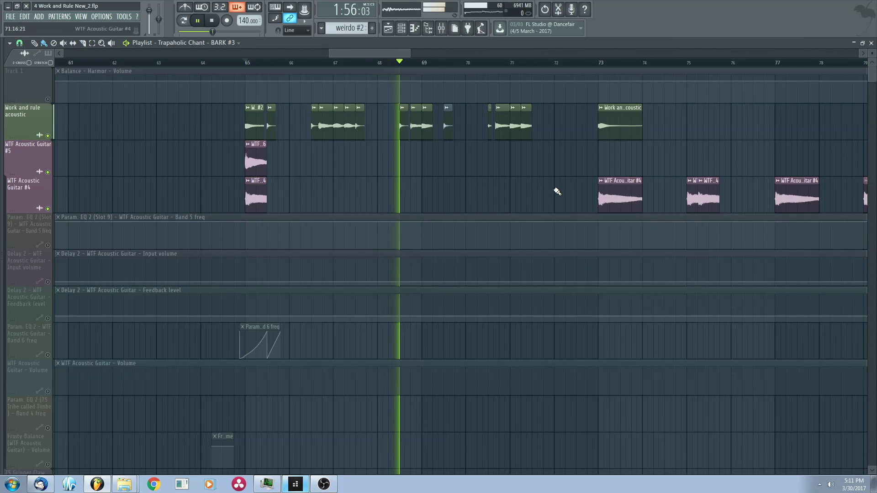
- Unsolo the guitar tracks and let the full arrangement play on past bar 73 before stopping
right_click(50, 136)
right_click(51, 137)
drag(521, 164, 422, 167)
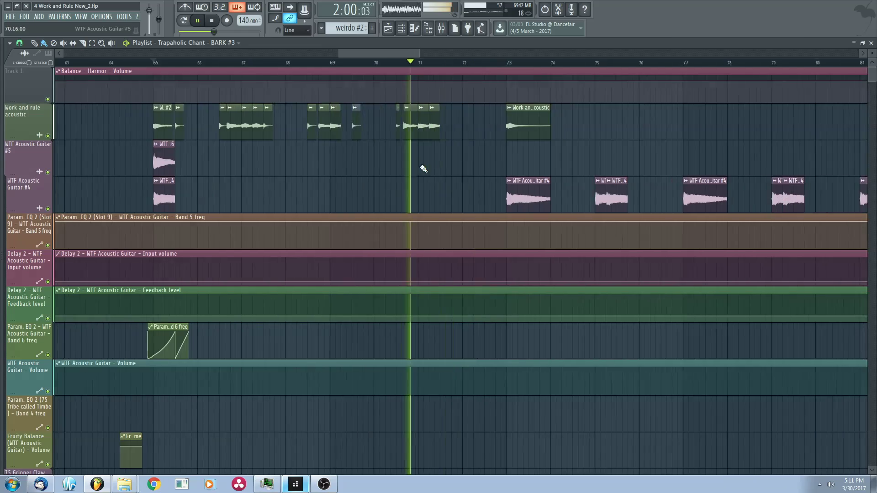
scroll(428, 169, down, 3)
scroll(524, 219, down, 2)
scroll(352, 190, up, 5)
scroll(394, 196, down, 1)
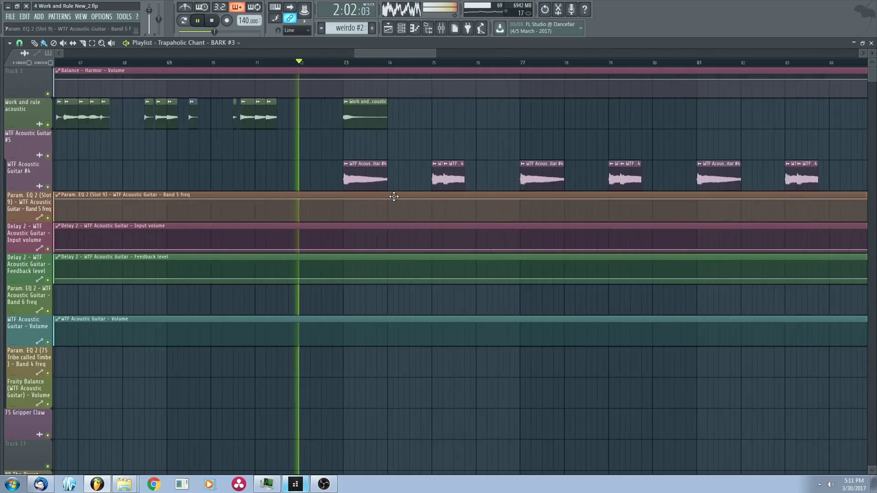
scroll(397, 199, up, 1)
scroll(418, 219, down, 10)
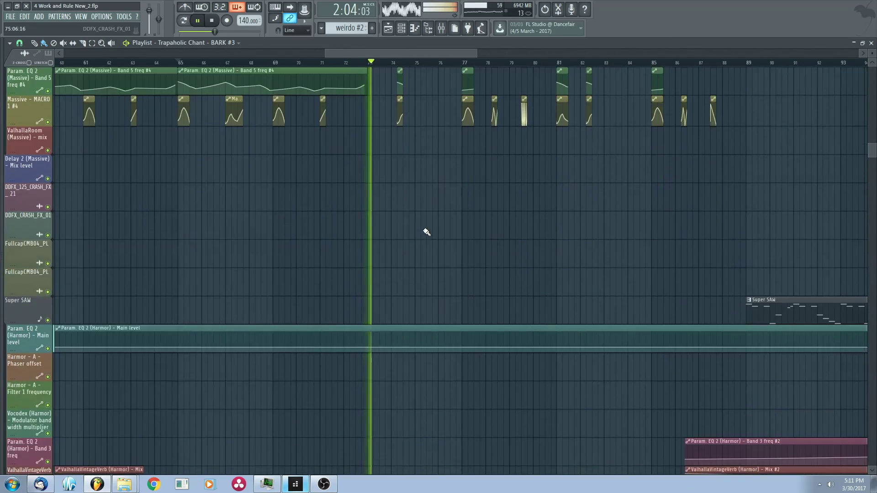
scroll(425, 228, down, 12)
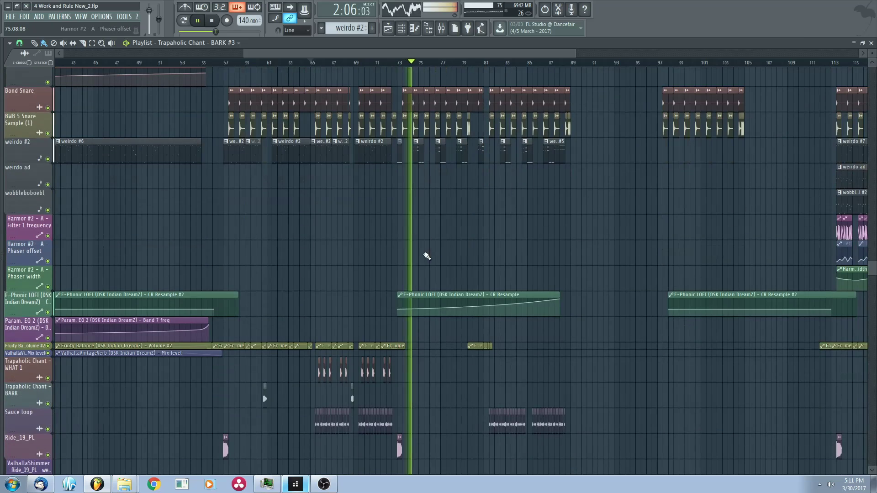
key(space)
- Set the playback position just before bar 73 and locate the add and WUBUBUUBUB tracks
scroll(495, 254, up, 3)
scroll(443, 225, up, 2)
click(388, 68)
scroll(442, 173, up, 8)
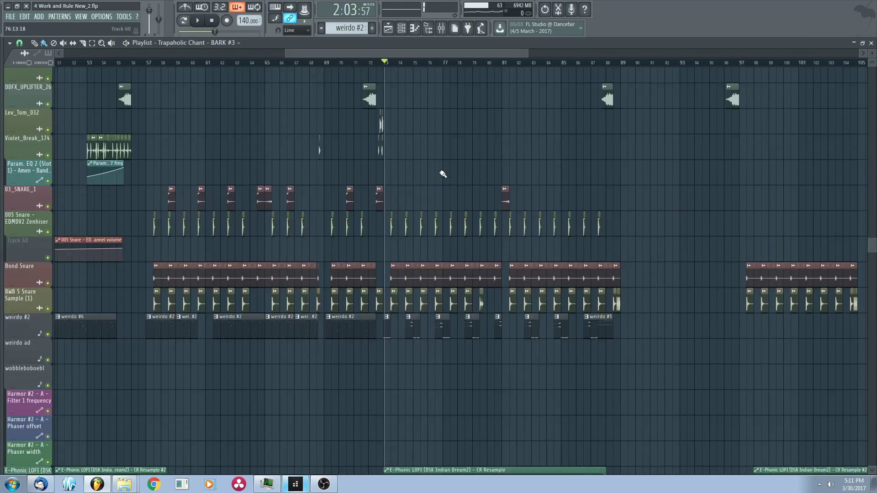
scroll(411, 194, up, 3)
click(349, 66)
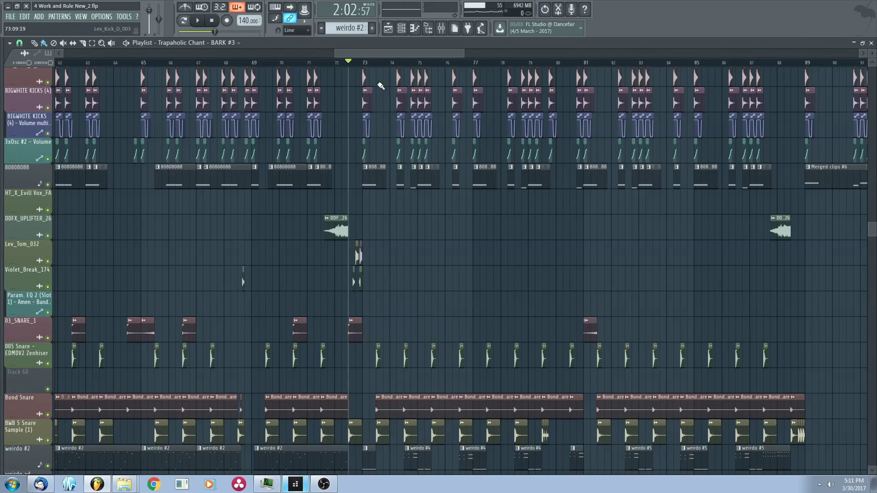
click(361, 64)
scroll(343, 190, down, 8)
scroll(417, 217, down, 8)
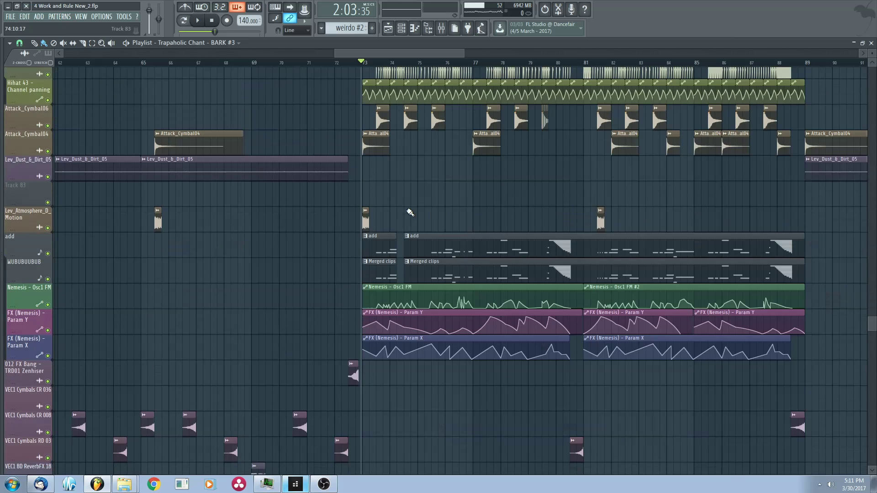
scroll(410, 213, up, 2)
scroll(388, 175, up, 3)
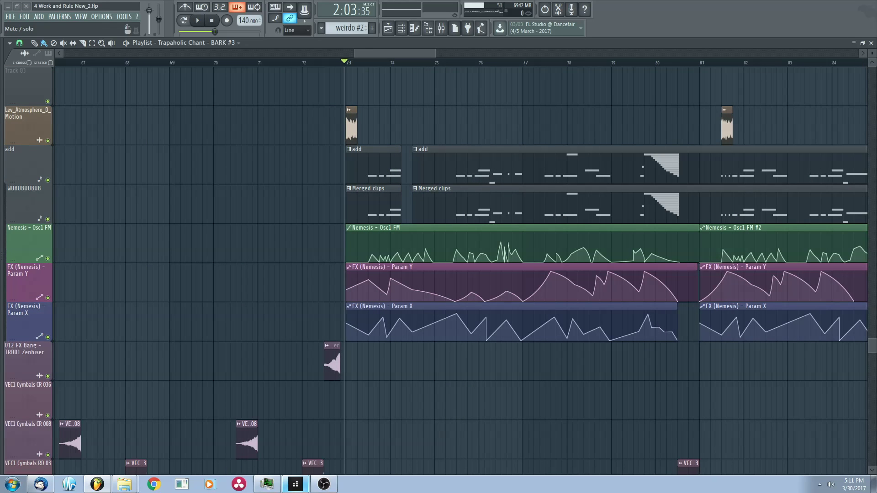
- Play the section from bar 73 with all tracks on to hear the add and WUBUBUUBUB parts together
key(space)
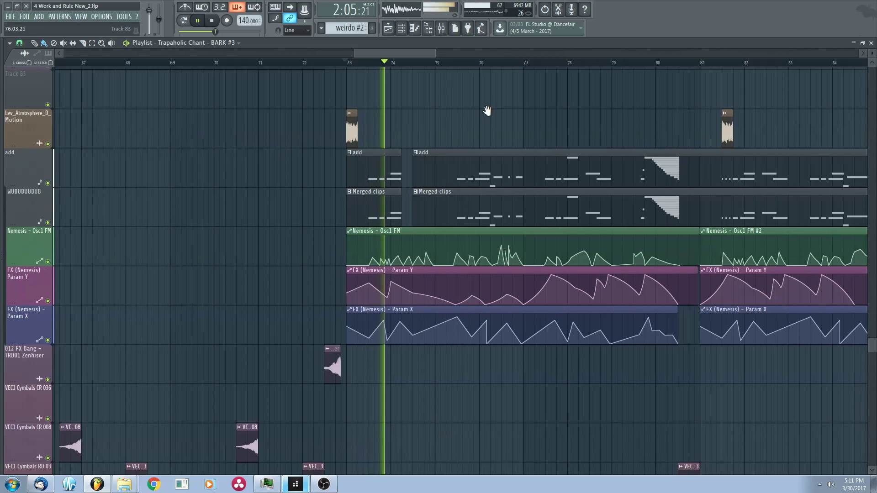
scroll(423, 183, up, 4)
drag(403, 194, 354, 211)
key(space)
- Mute the WUBUBUUBUB track and open the Serum instrument used by the add pattern
click(47, 244)
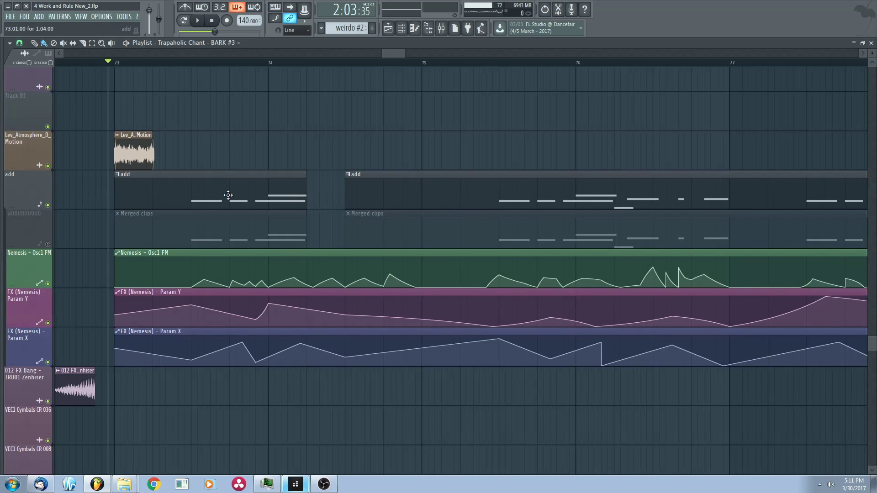
double_click(228, 195)
scroll(504, 146, up, 10)
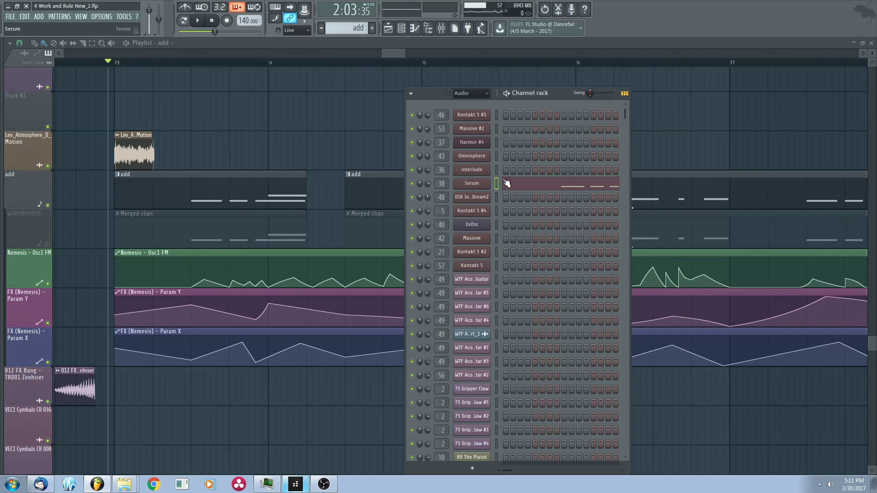
click(472, 183)
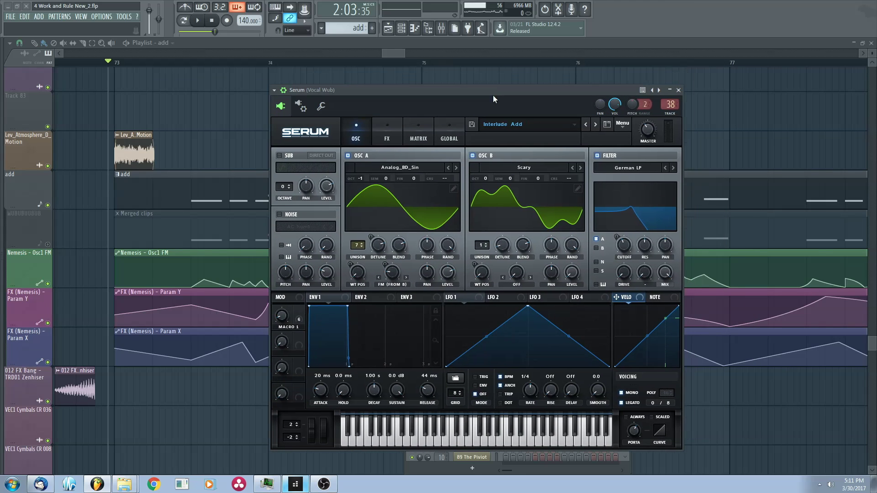
- View Serum's User preset list without changing the Interlude Add preset, and play its part from bar 73
click(562, 125)
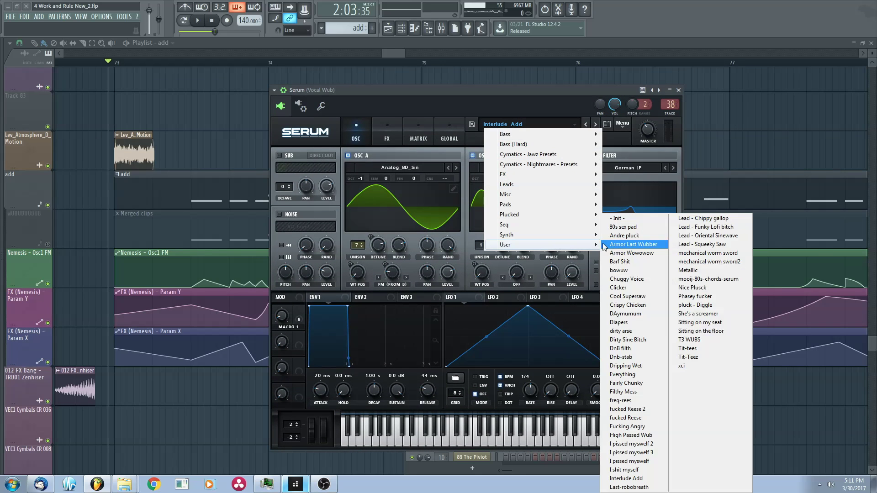
click(558, 95)
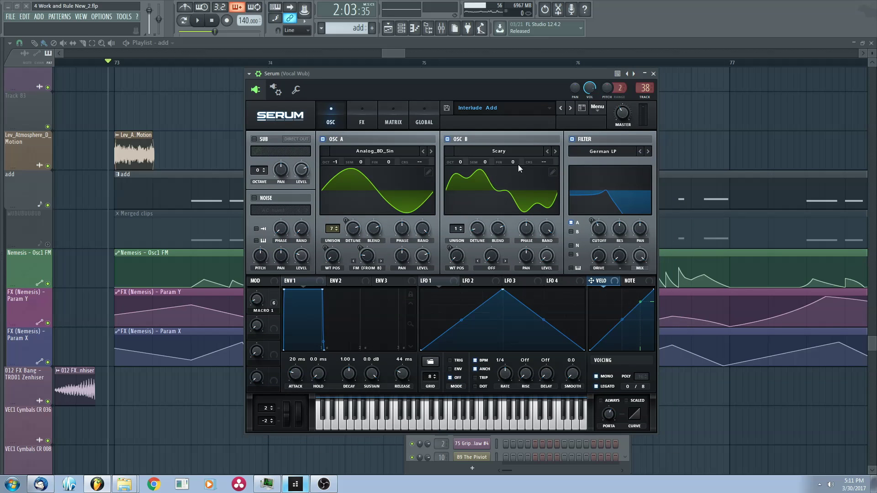
drag(518, 75, 505, 86)
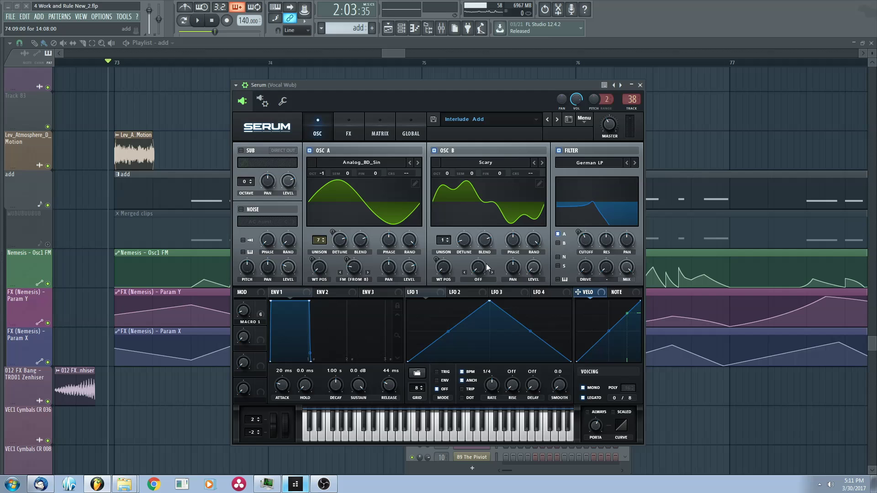
key(space)
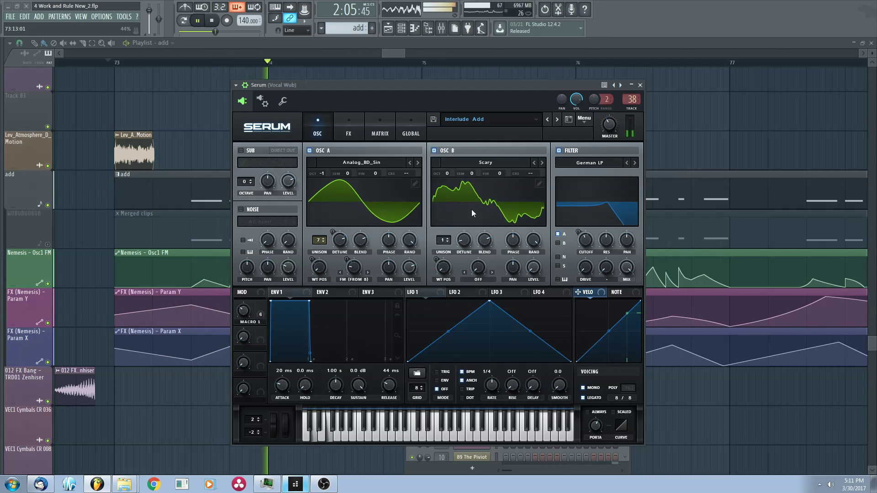
key(space)
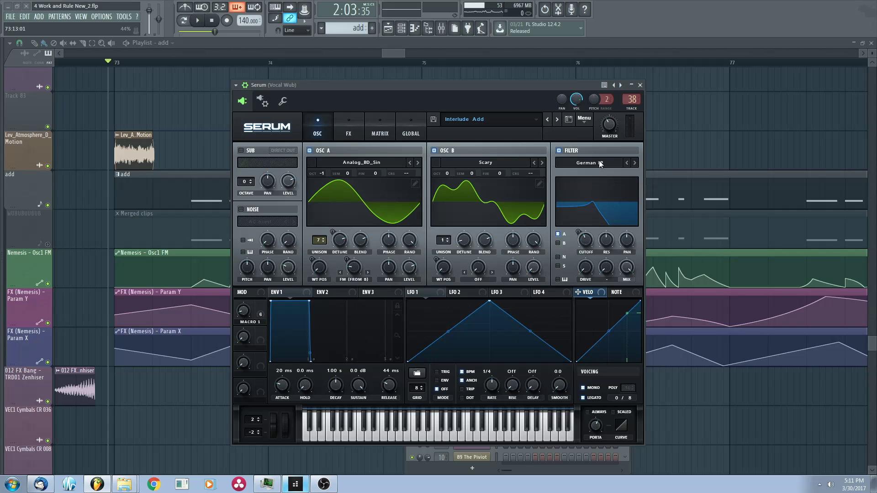
- Examine Serum's effects chain from hyper/dimension down to reverb, and close the instrument
click(352, 132)
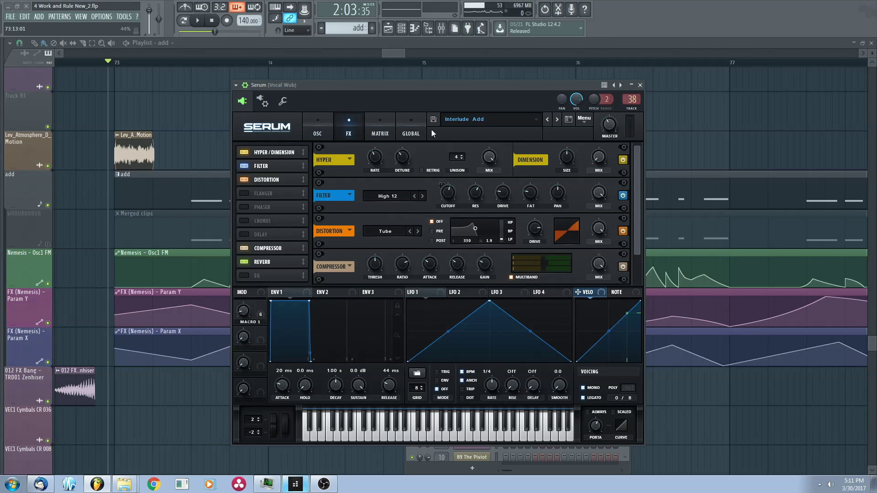
mouse_move(636, 171)
mouse_down()
mouse_move(637, 191)
mouse_move(636, 180)
mouse_up()
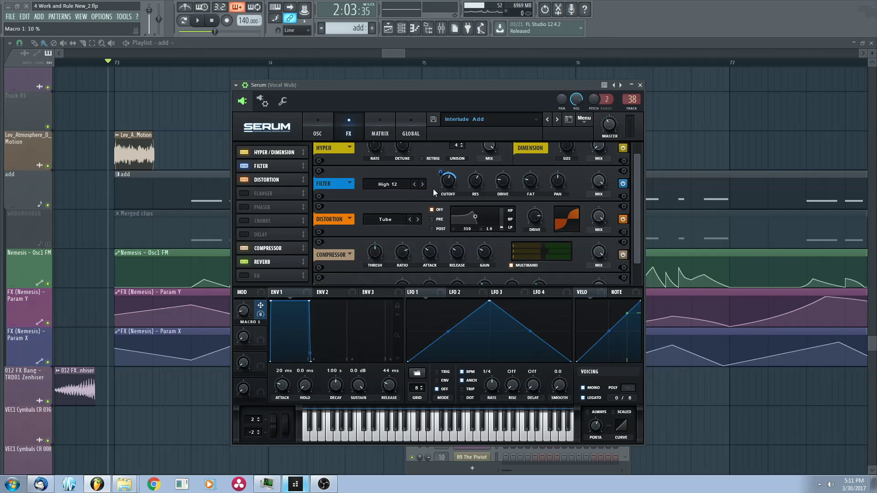
scroll(638, 228, down, 1)
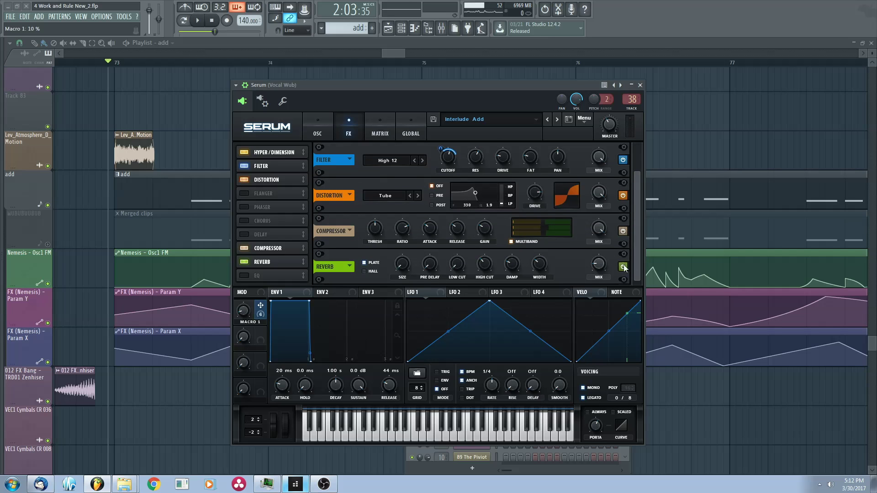
click(640, 86)
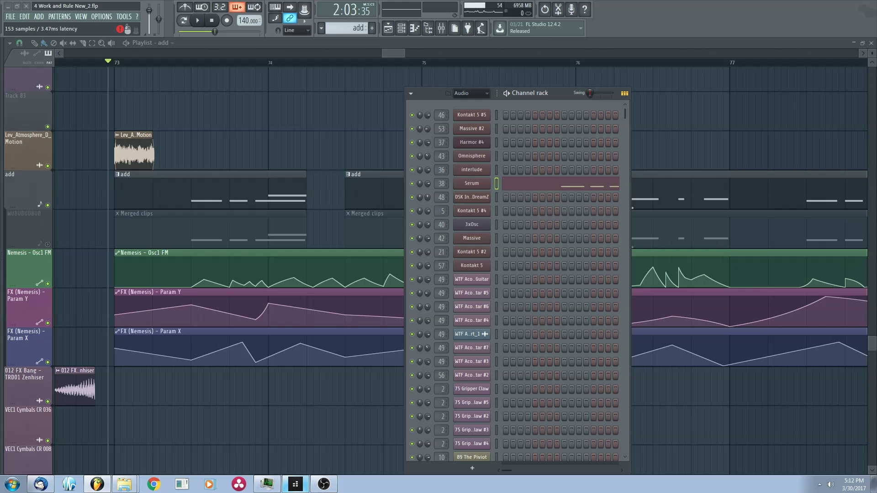
- Play the arrangement from bar 73 with the WUBUBUUBUB track muted to hear the add part
key(space)
drag(243, 146, 214, 149)
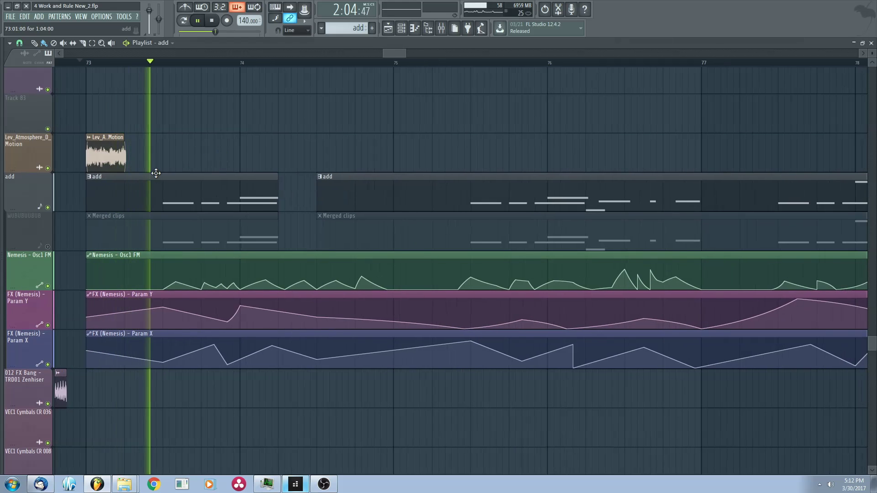
key(space)
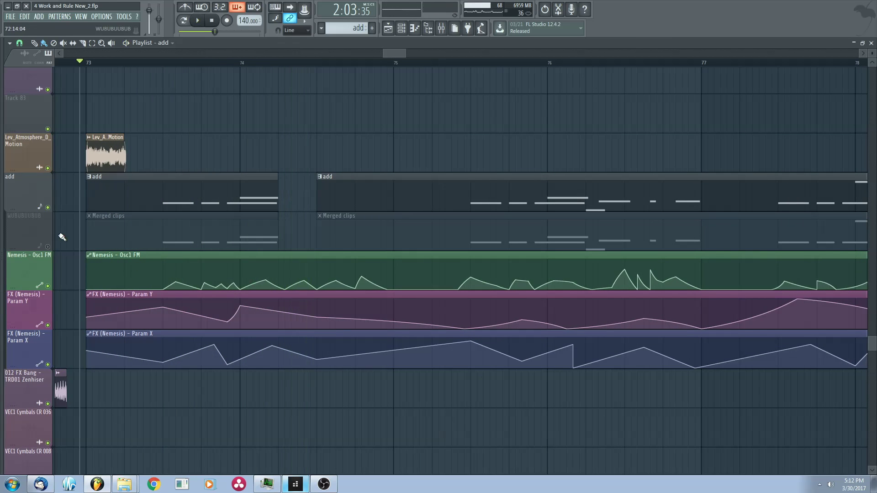
- Unmute the WUBUBUUBUB track and open its first Merged clips pattern to show the instrument it uses
click(49, 247)
scroll(156, 271, up, 2)
double_click(186, 211)
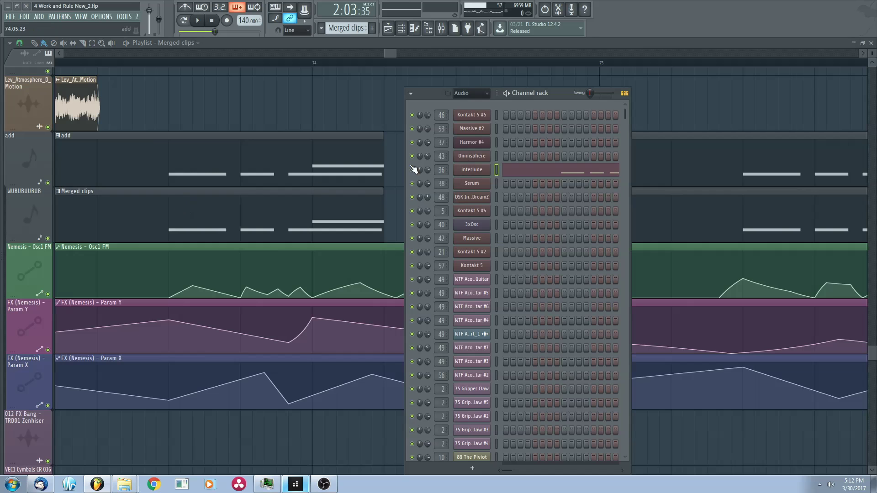
- Open the interlude channel's Nemesis synth and view oscillator 1's synthesis mode list, keeping neoFM Vintage selected
click(473, 170)
drag(432, 114, 605, 78)
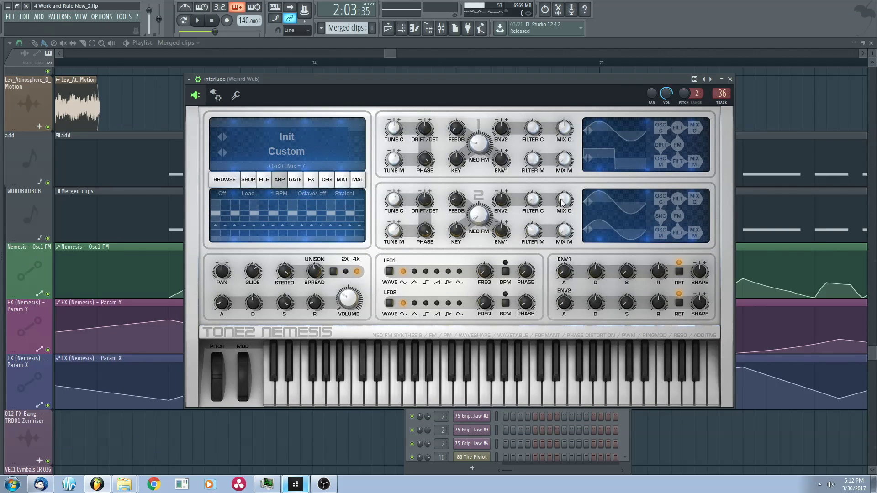
drag(465, 80, 431, 85)
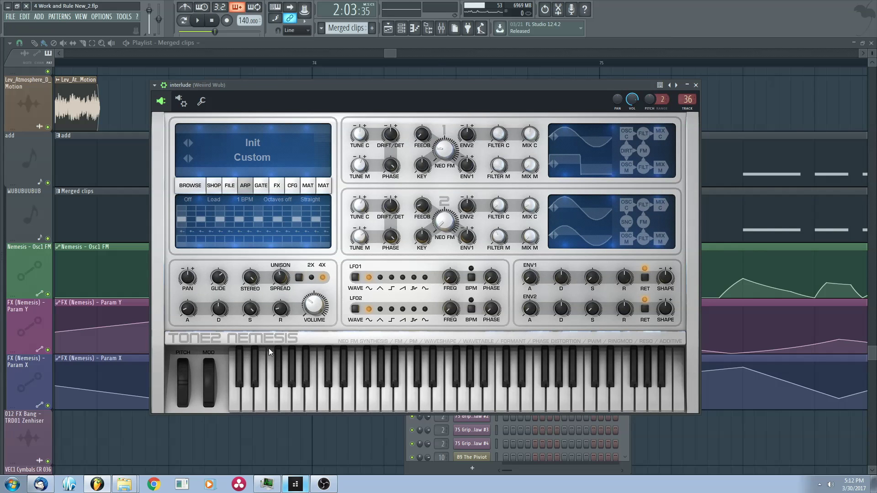
click(659, 137)
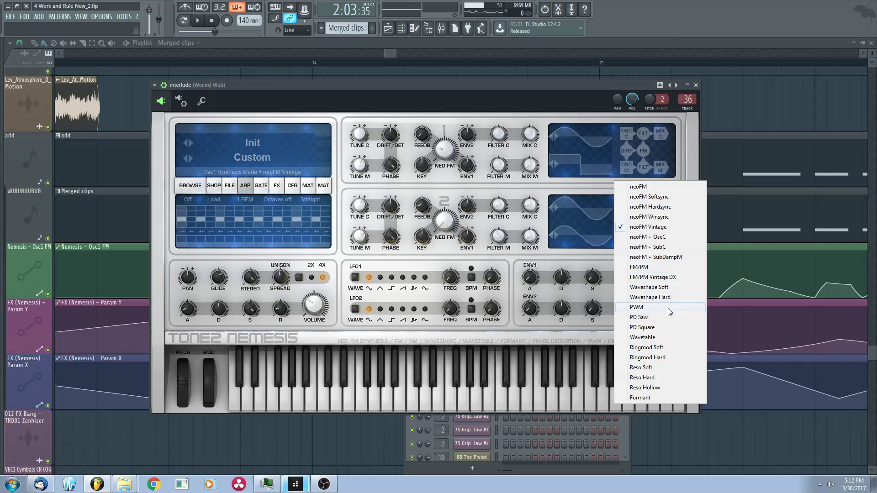
click(536, 96)
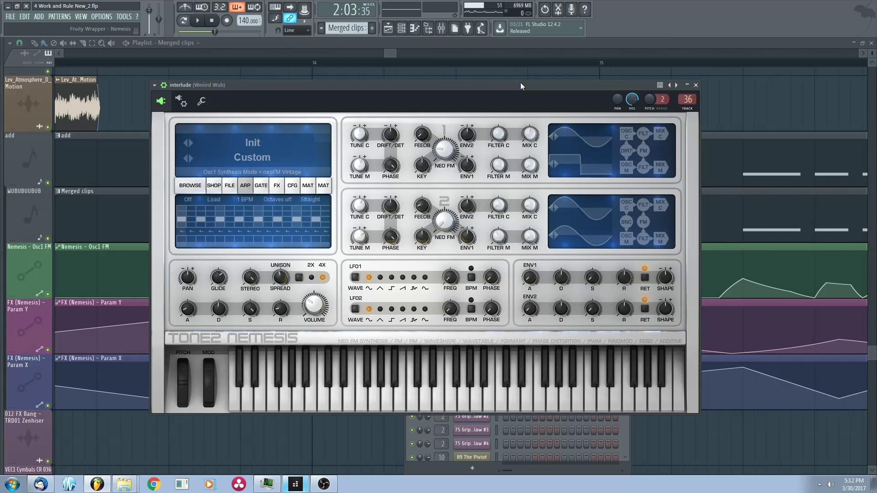
click(653, 144)
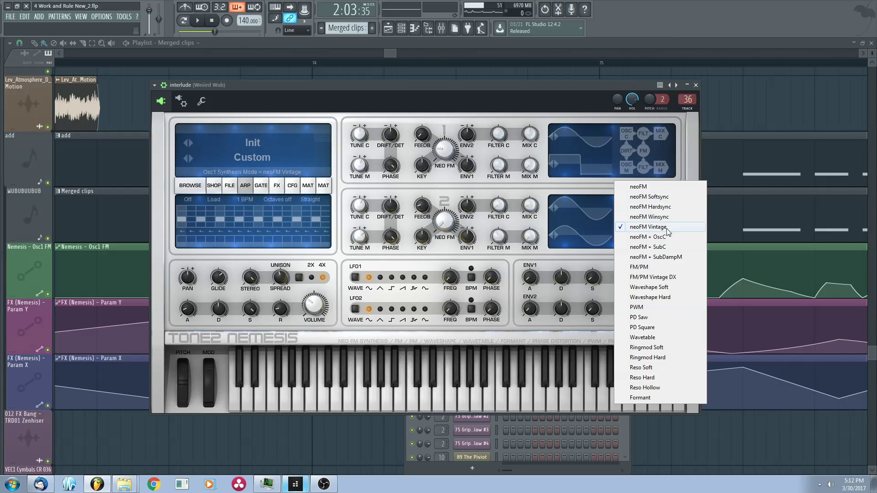
click(566, 94)
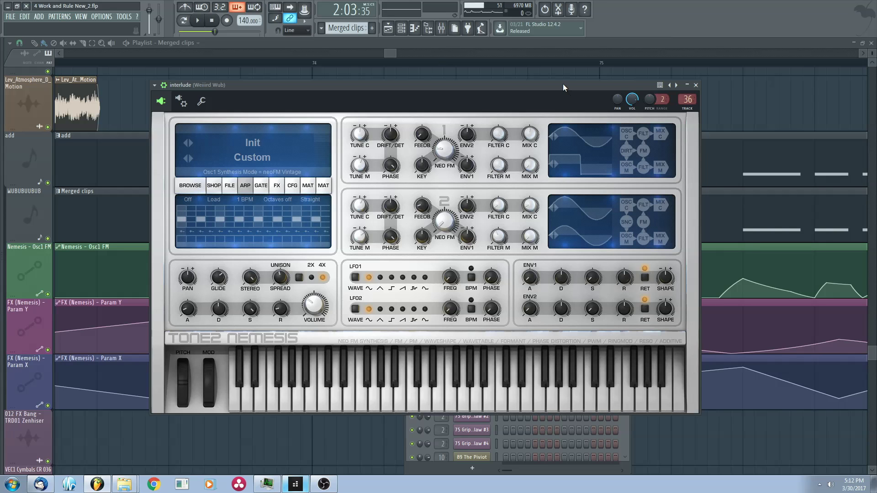
- Play the drop from bar 73 with the Nemesis interface in view, and close the instrument
drag(594, 90, 584, 106)
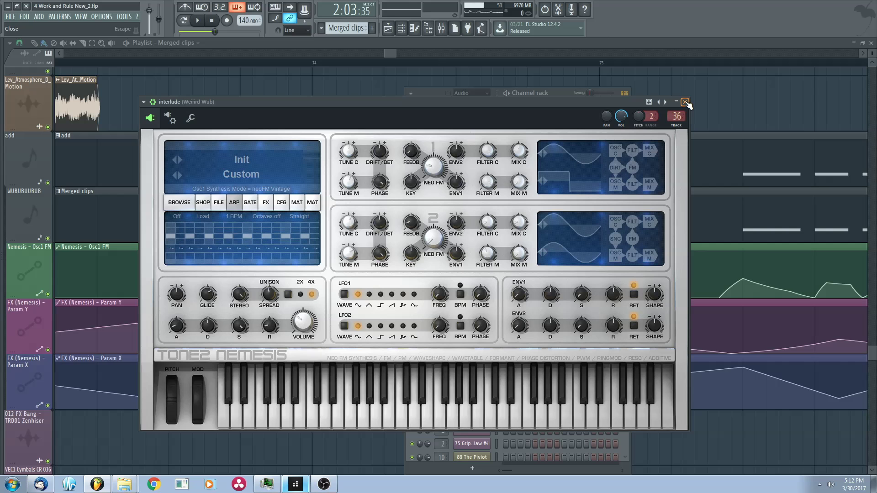
key(space)
drag(579, 102, 594, 96)
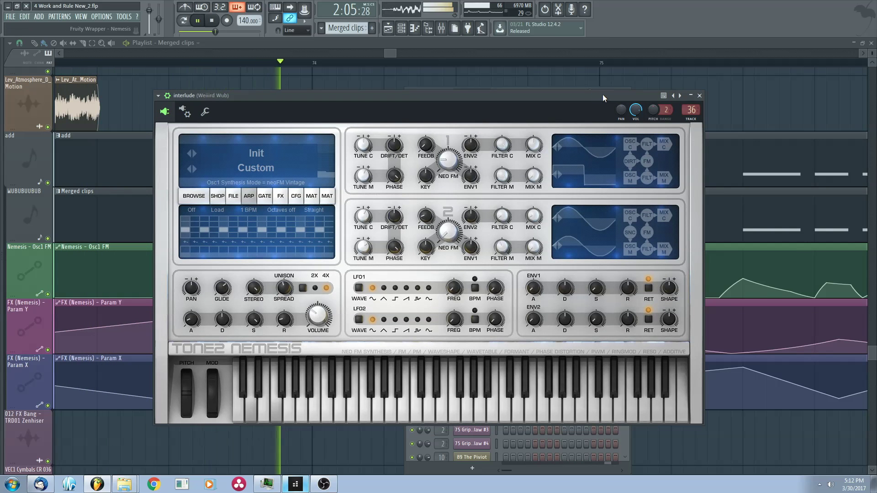
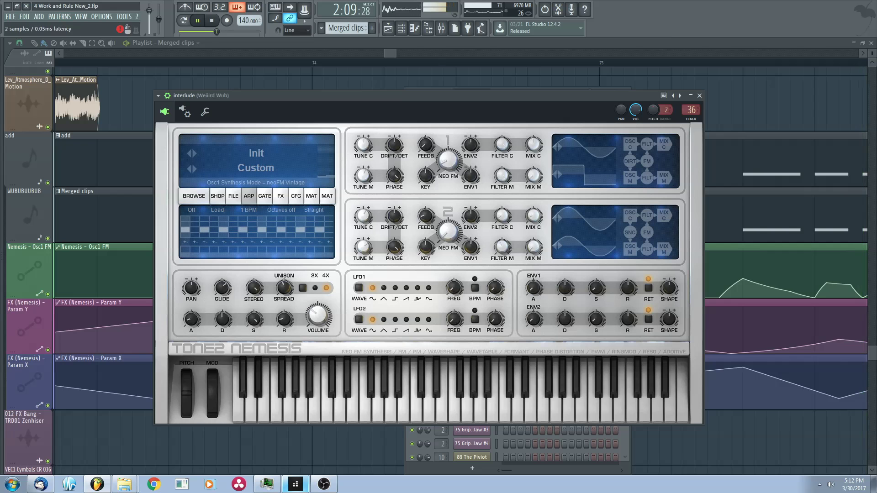
click(700, 96)
key(space)
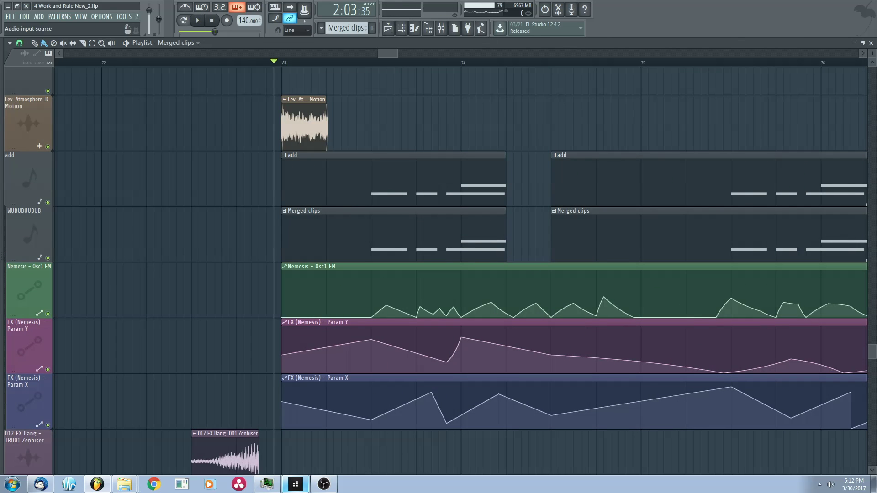
- Show the mixer and play the drop, leaving only the Weiird Wub track active among the instrument tracks
key(F9)
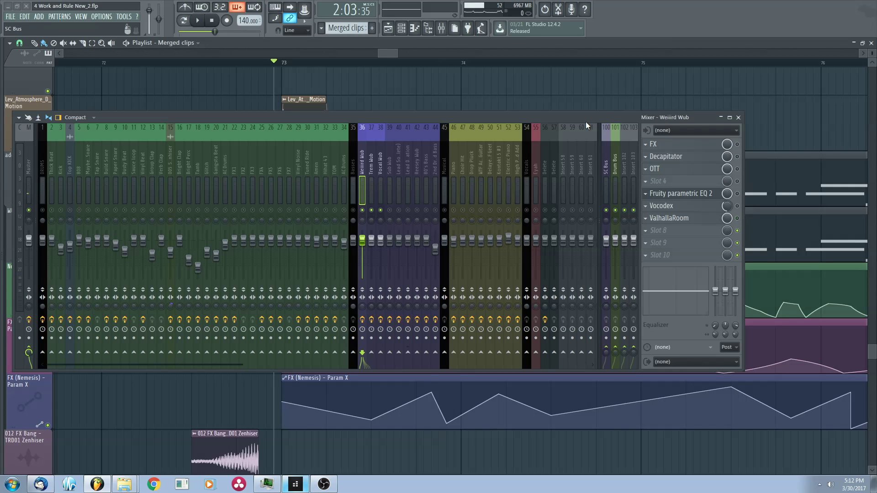
key(space)
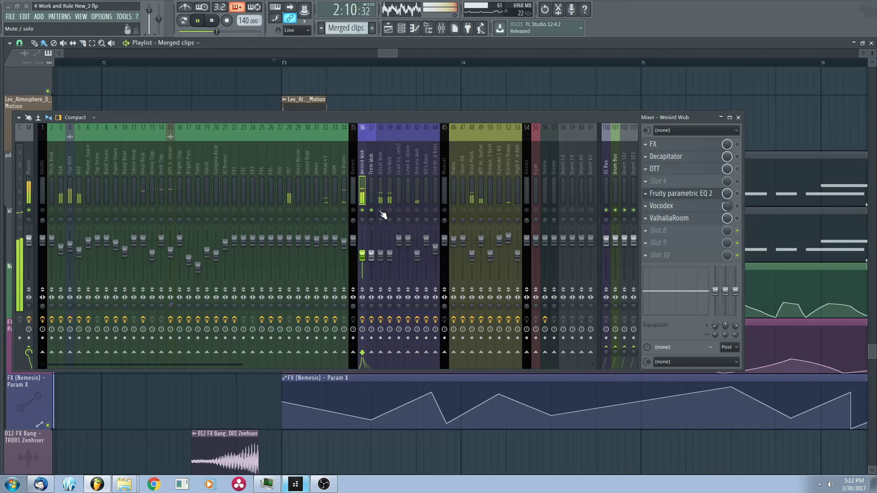
key(space)
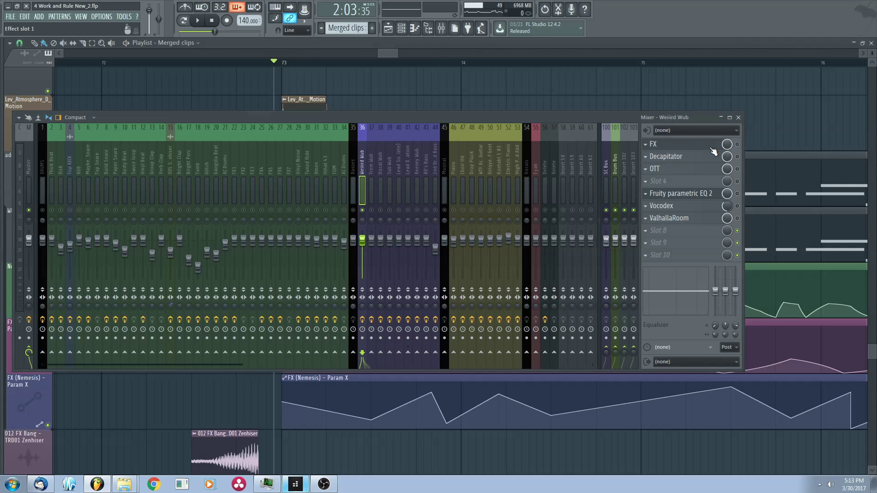
- Show the Weiird Wub track's Fruity parametric EQ 2 and Effector, and watch Effector's vox effect during playback
key(F6)
drag(539, 120, 0, 111)
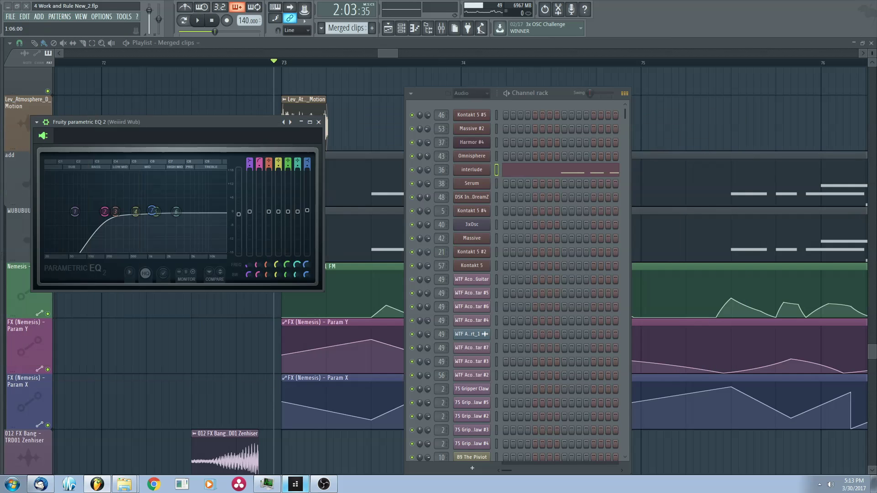
drag(173, 145, 378, 120)
key(space)
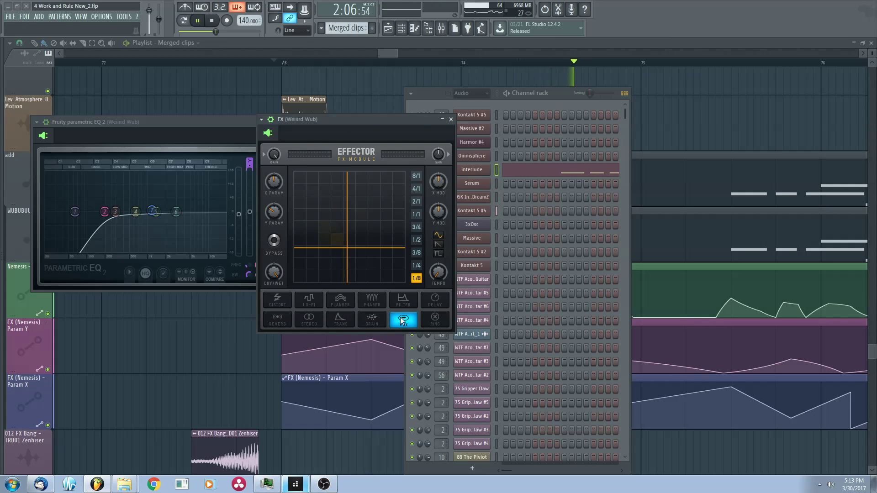
key(space)
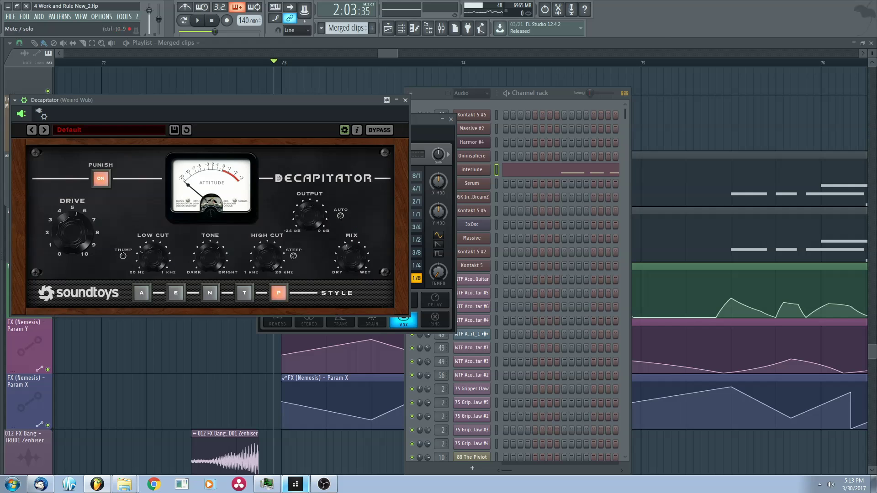
- Examine the Weiird Wub track's Decapitator and OTT settings while playing the drop from bar 73
key(space)
drag(166, 102, 461, 109)
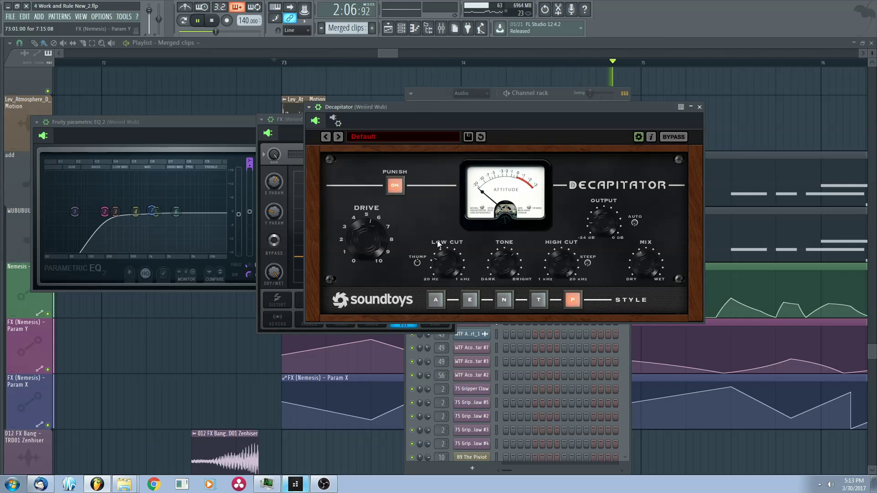
key(space)
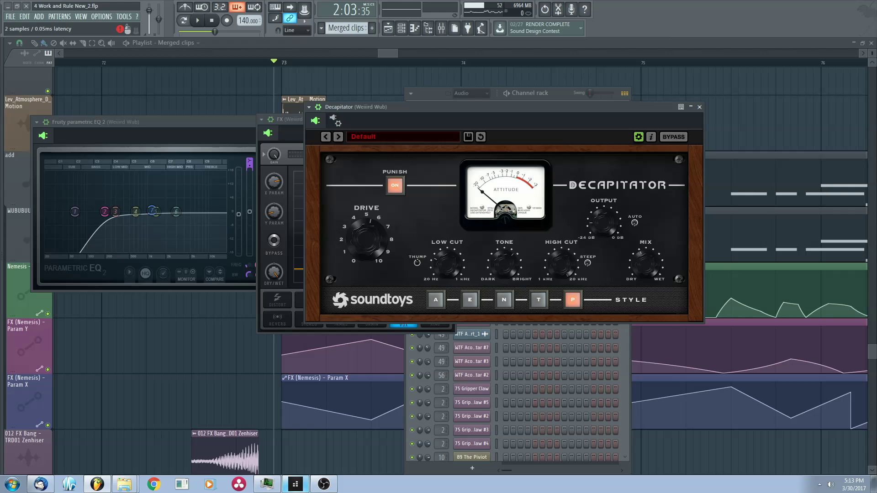
key(space)
drag(199, 232, 393, 157)
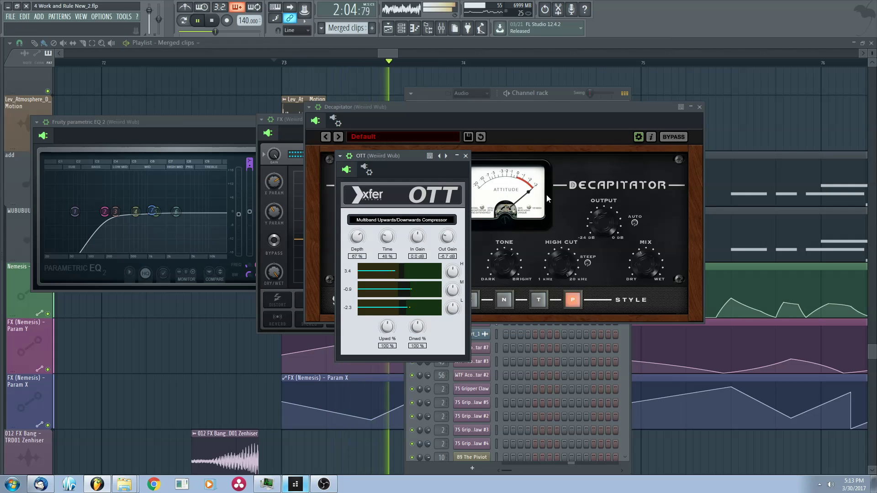
key(space)
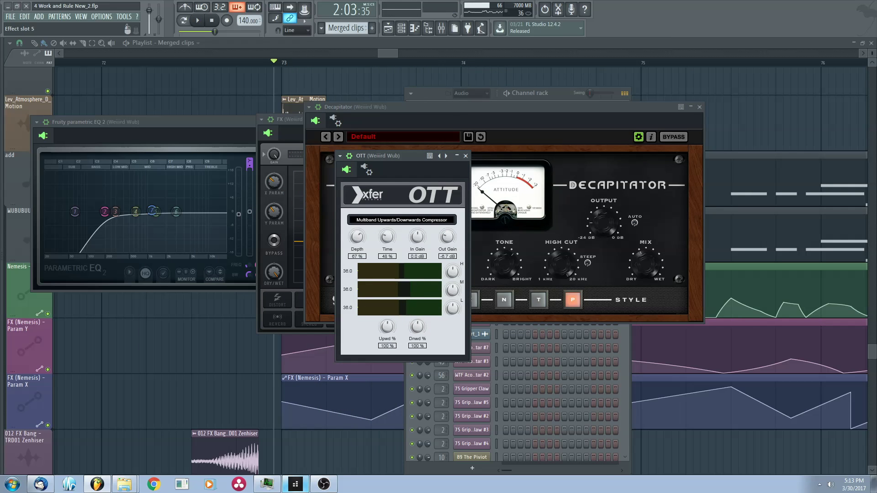
- Bring Effector and Fruity parametric EQ 2 back into view and play the Weiird Wub part again
click(284, 120)
key(space)
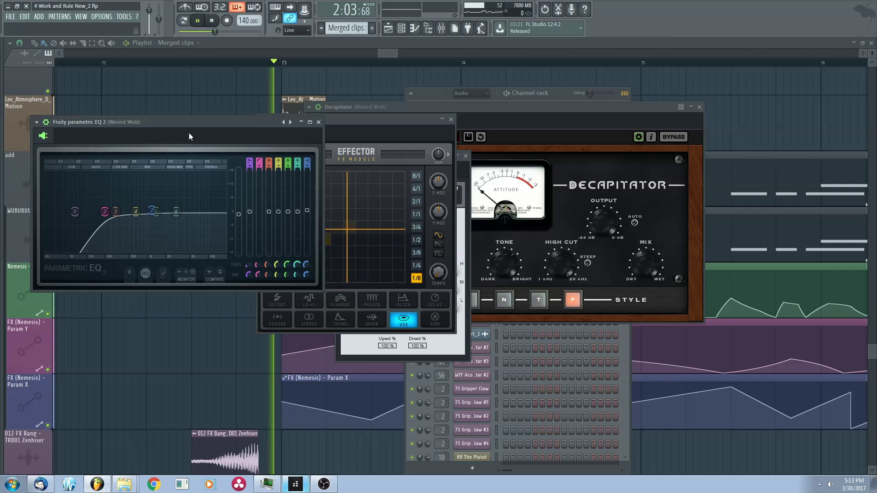
drag(188, 133, 385, 132)
key(space)
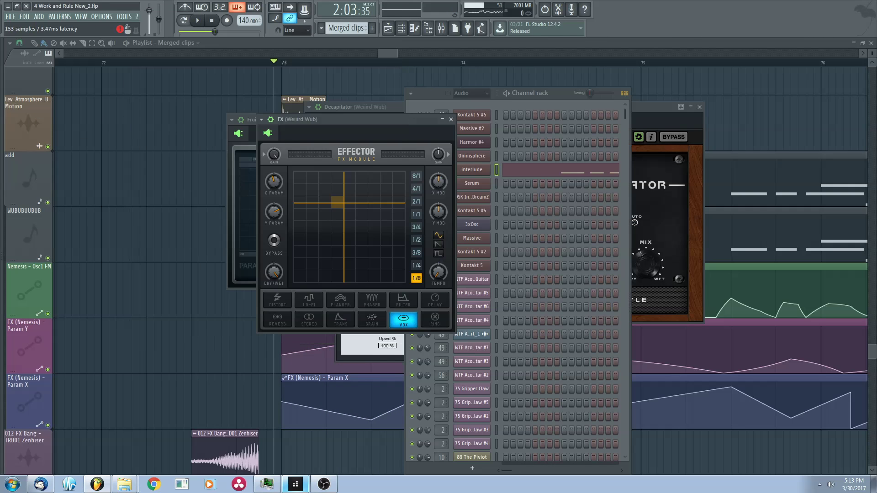
- Examine the Weiird Wub track's Vocodex and ValhallaRoom during playback, and close the effect windows
click(271, 57)
key(space)
drag(270, 56, 470, 81)
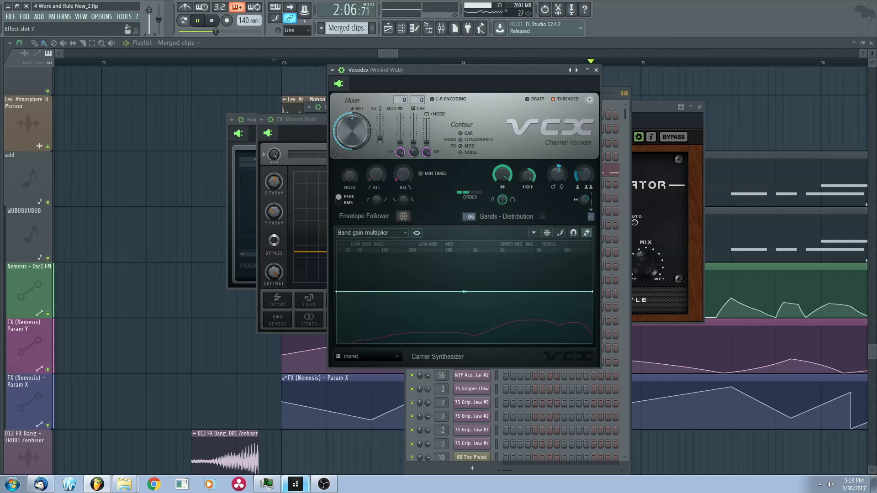
key(space)
key(space)
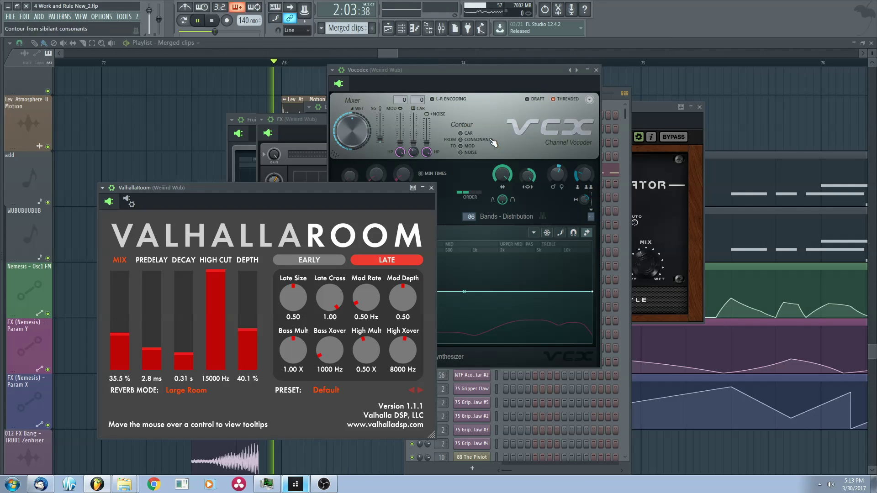
click(432, 187)
key(space)
click(596, 71)
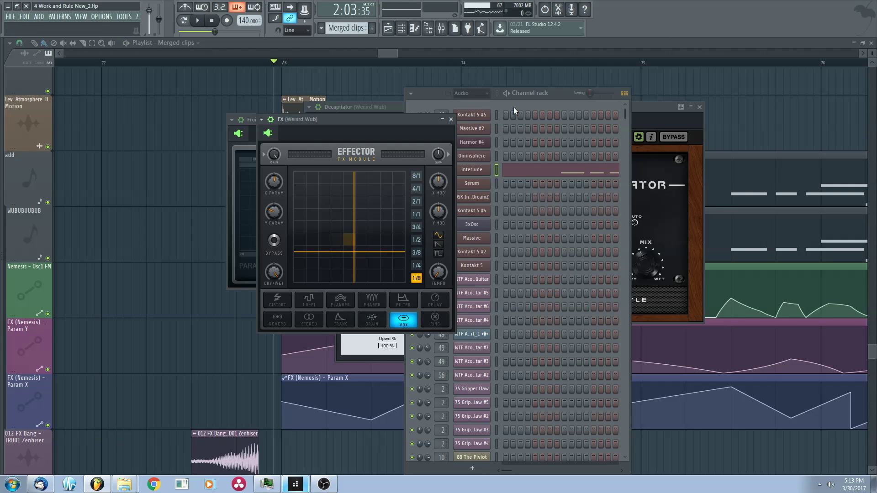
click(451, 119)
right_click(234, 111)
- Play the drop from bar 73 and open the Wurlitzer V instrument of the electric pianono pattern
scroll(227, 118, down, 5)
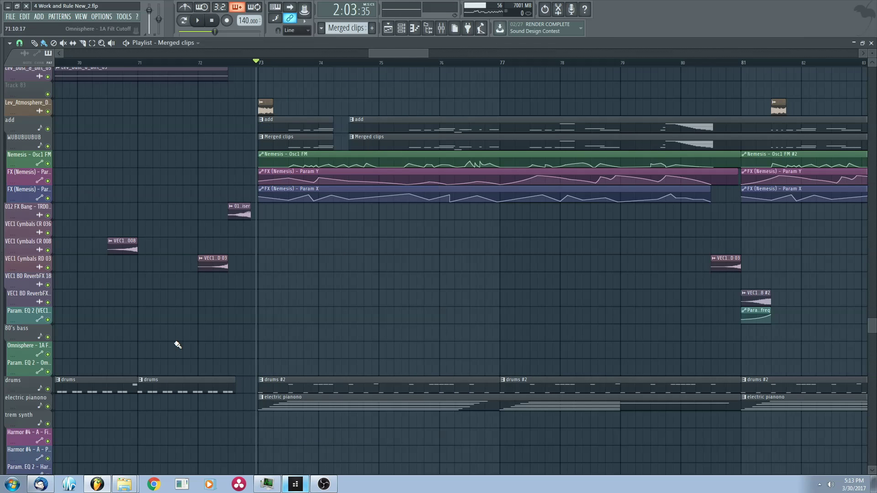
scroll(178, 345, down, 2)
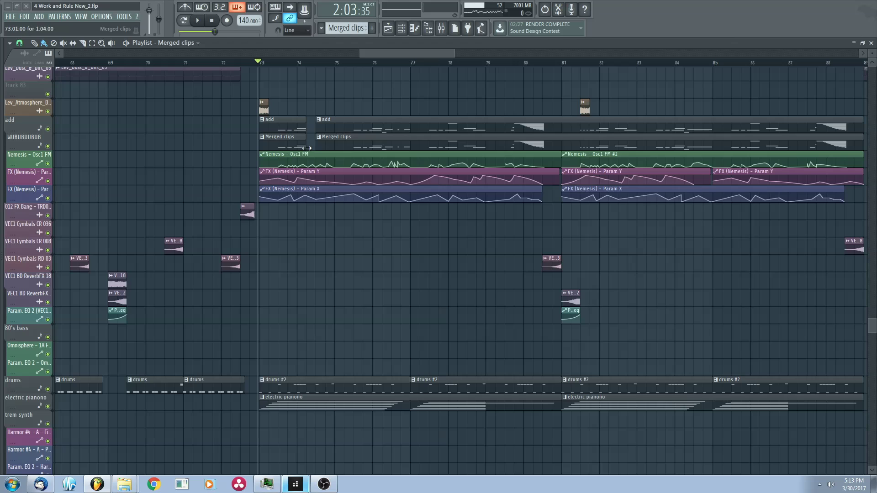
drag(421, 221, 417, 257)
key(space)
scroll(334, 158, down, 2)
drag(392, 133, 389, 247)
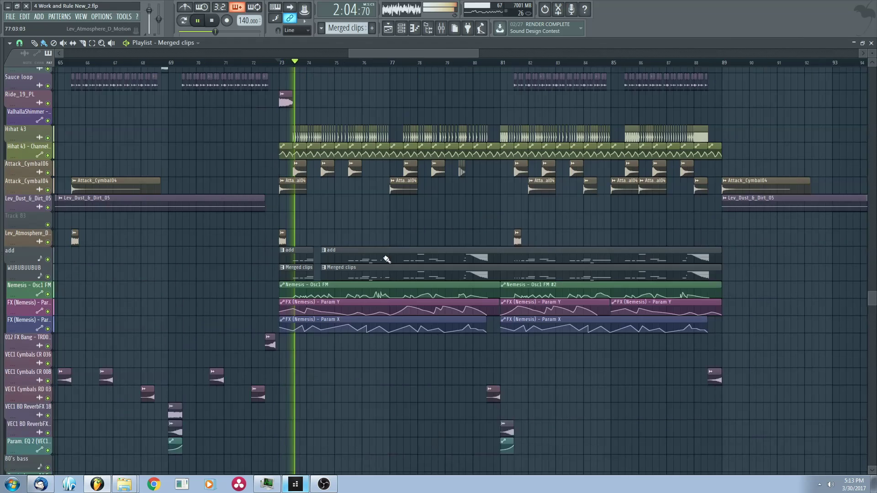
scroll(382, 215, up, 2)
scroll(364, 247, down, 5)
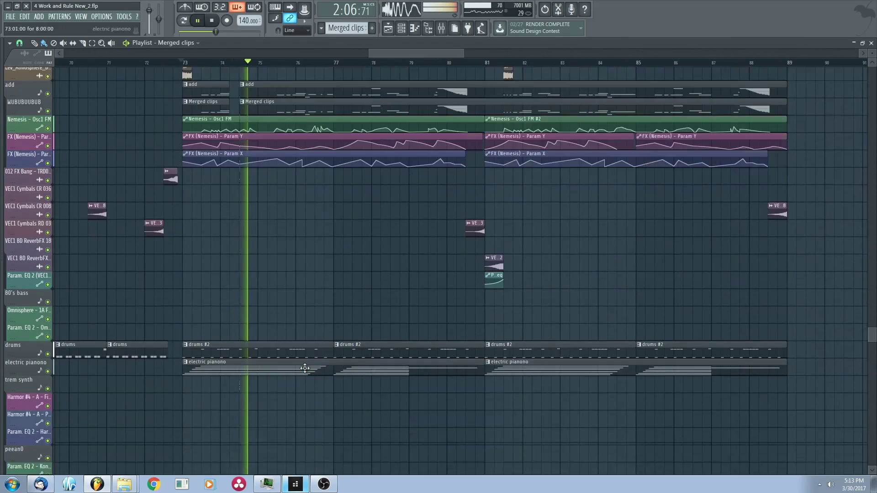
scroll(305, 368, up, 2)
double_click(231, 322)
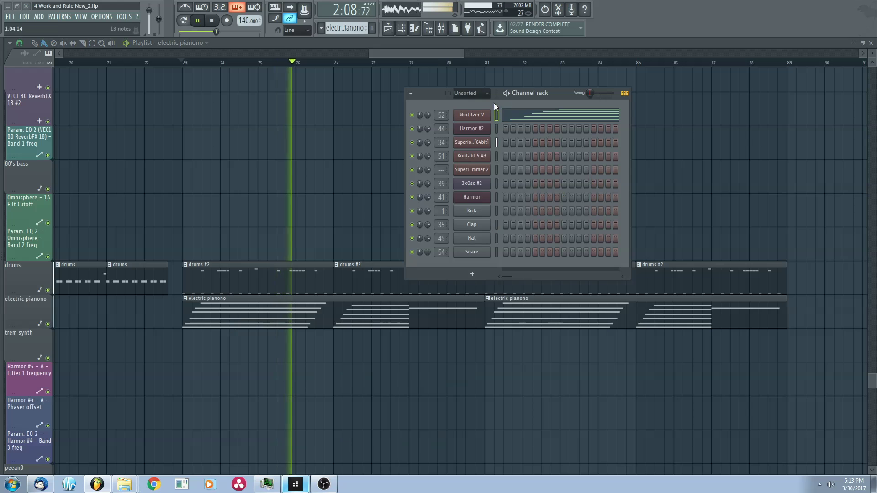
click(472, 115)
drag(329, 160, 467, 125)
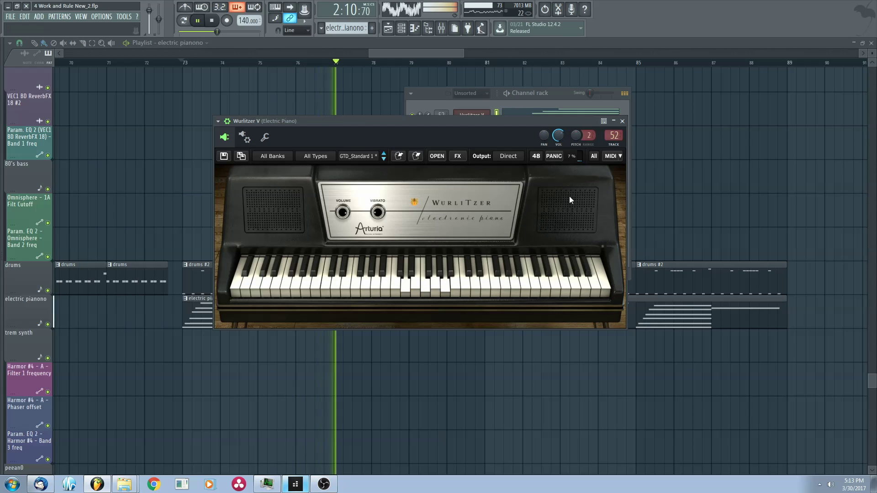
- Reveal Wurlitzer V's equalizer, extended controls and velocity curve, and close the instrument after listening
click(268, 210)
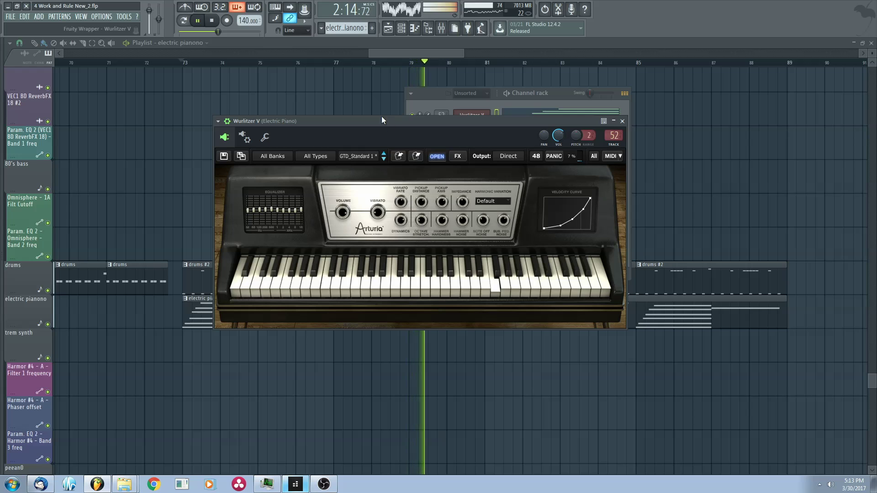
drag(382, 120, 362, 92)
key(space)
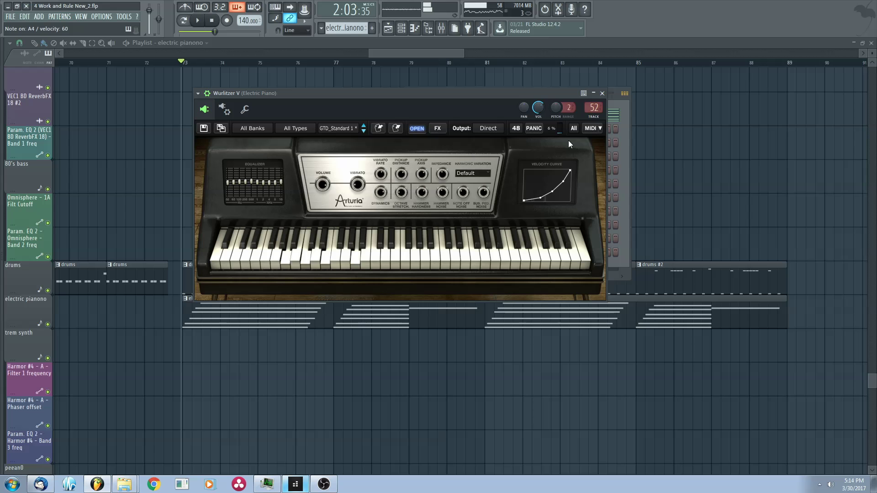
click(612, 43)
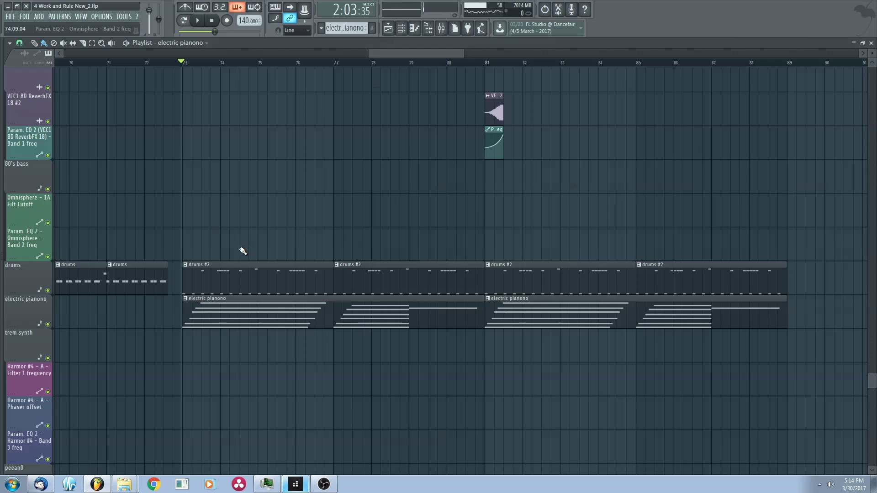
- Solo the electric pianono playlist track and play it from bar 73
scroll(46, 324, up, 1)
right_click(48, 330)
scroll(222, 251, up, 3)
key(space)
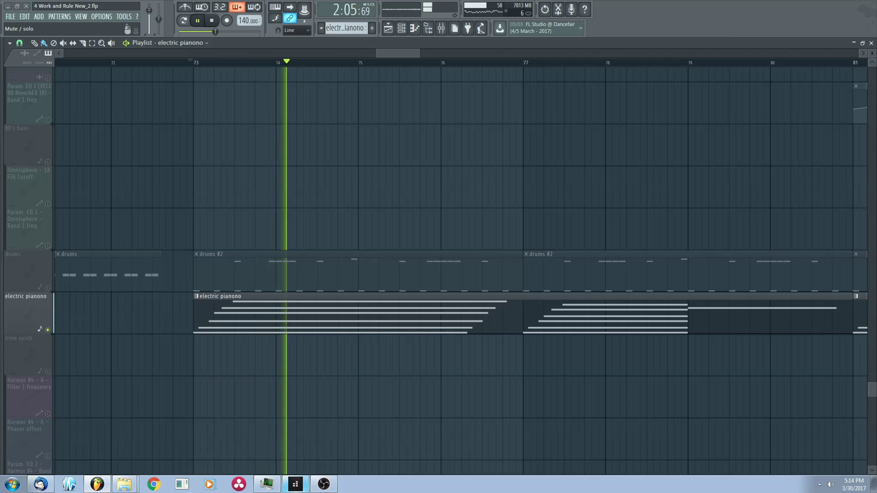
- Unsolo the electric pianono track and examine its clips alongside the drums as the drop plays
right_click(47, 330)
drag(335, 277, 265, 233)
scroll(430, 255, down, 3)
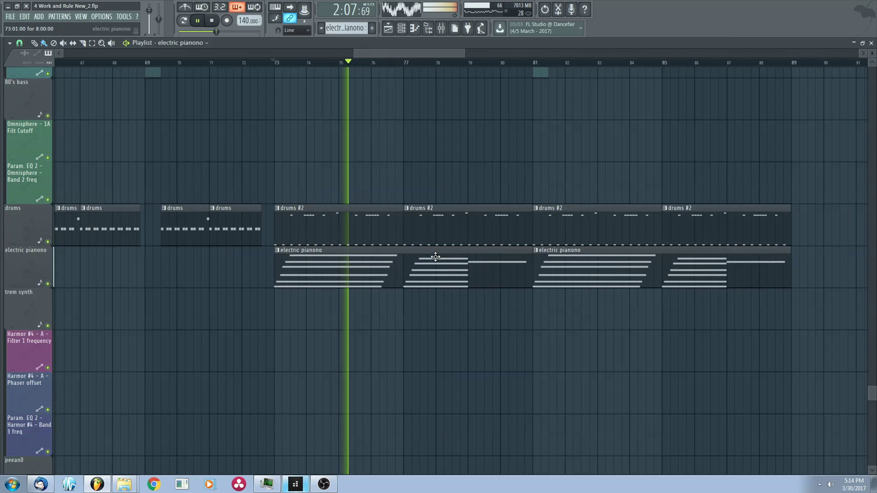
scroll(493, 188, down, 1)
scroll(493, 188, up, 6)
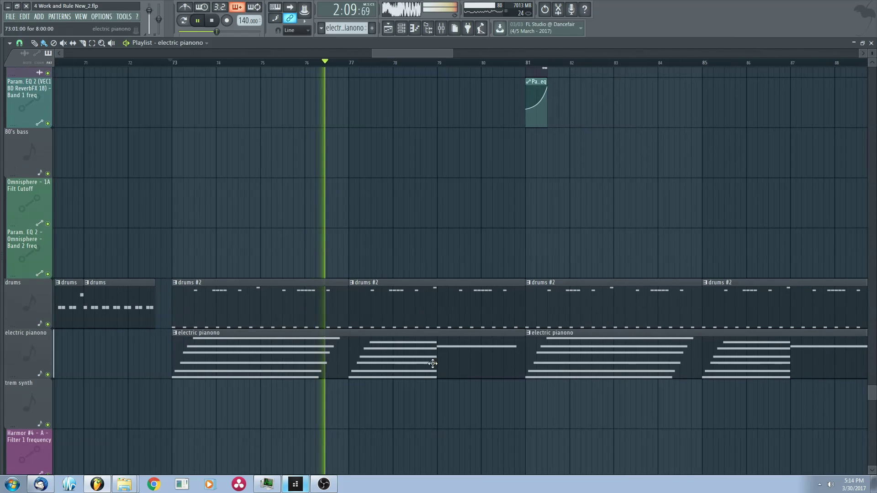
scroll(549, 297, down, 4)
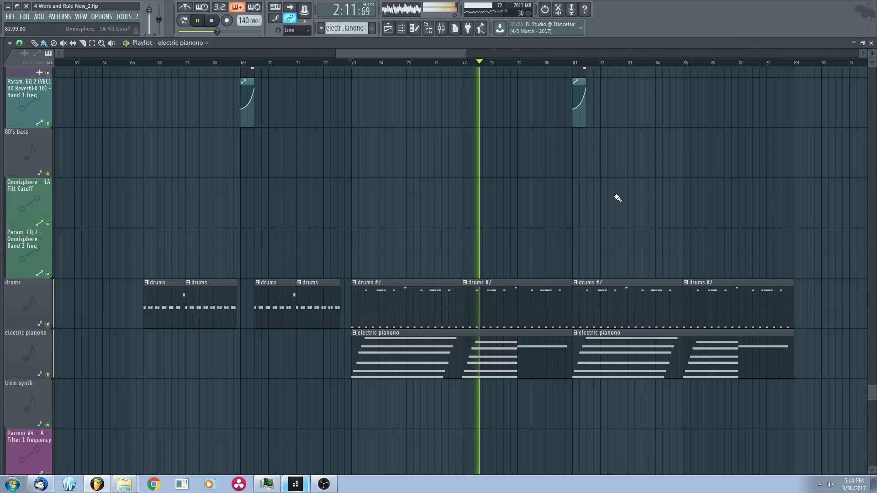
- Examine the cymbal, hi-hat, Sauce loop and snare clips around bar 81 during playback, and stop the song
scroll(595, 202, up, 2)
scroll(595, 202, up, 2)
scroll(653, 226, down, 1)
drag(656, 227, 551, 258)
scroll(513, 278, down, 1)
scroll(505, 300, up, 3)
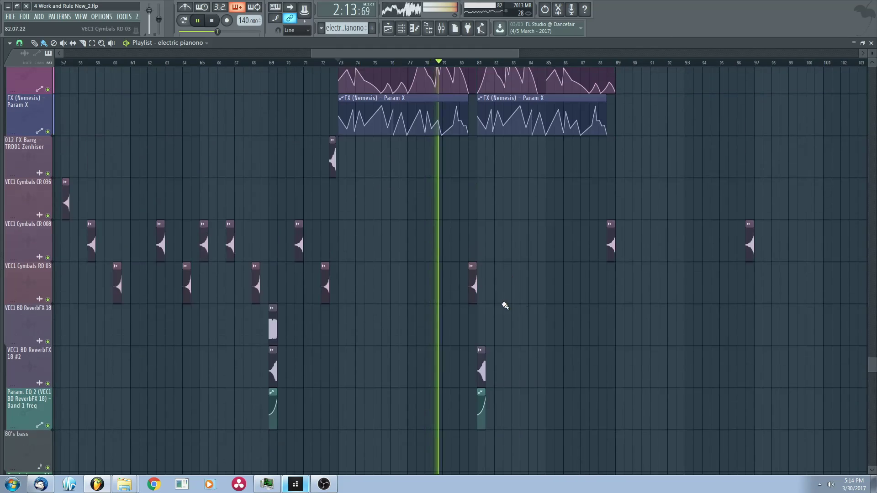
scroll(495, 289, up, 2)
scroll(472, 325, up, 3)
scroll(464, 415, up, 4)
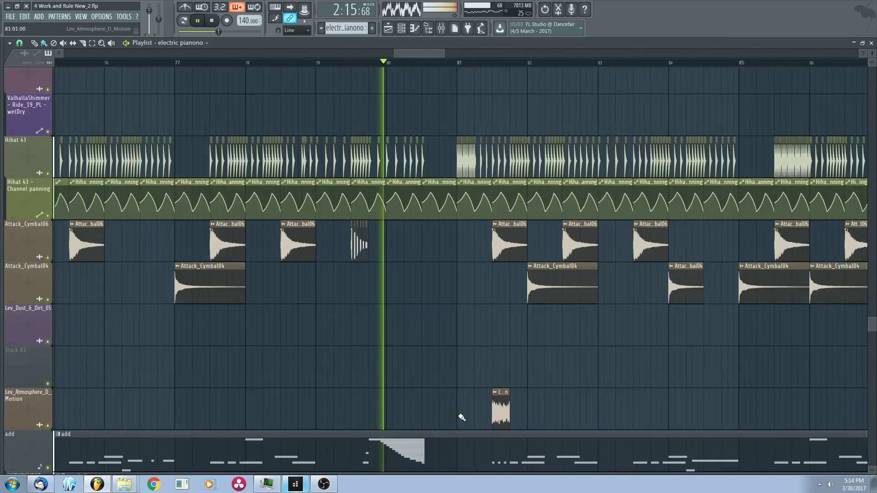
scroll(579, 372, up, 10)
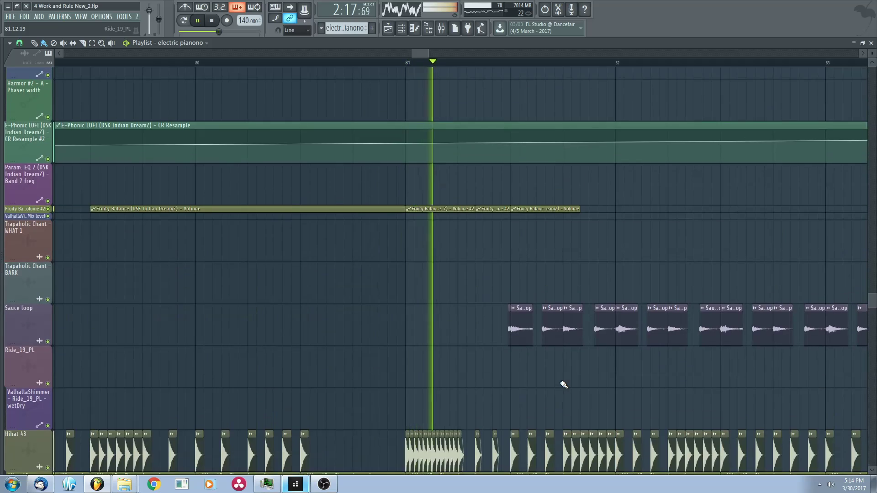
scroll(583, 243, up, 5)
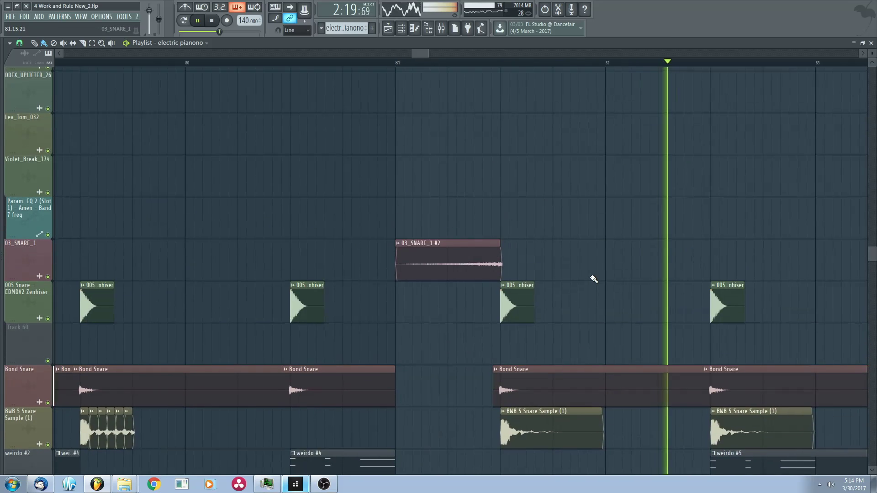
scroll(602, 278, down, 4)
scroll(581, 365, down, 3)
drag(580, 365, 535, 219)
key(space)
- Locate and examine the Hihat 43 clips and their channel panning automation from bar 73
scroll(527, 321, down, 1)
scroll(384, 212, down, 2)
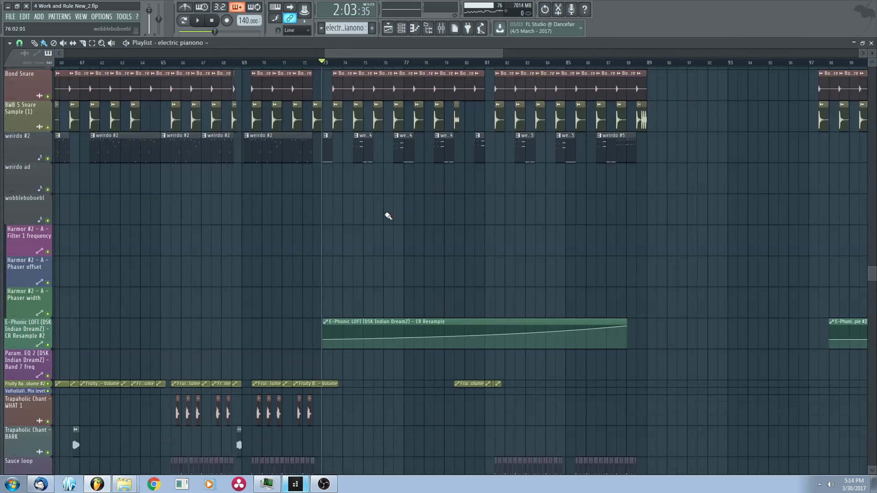
scroll(380, 226, down, 2)
scroll(371, 142, up, 3)
drag(375, 154, 423, 292)
scroll(396, 282, down, 10)
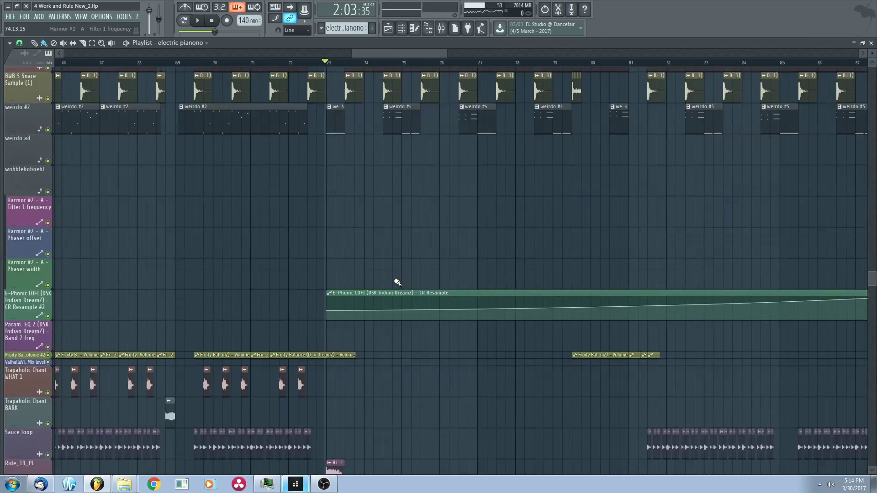
scroll(370, 282, up, 4)
ctrl+scroll(289, 179, up, 2)
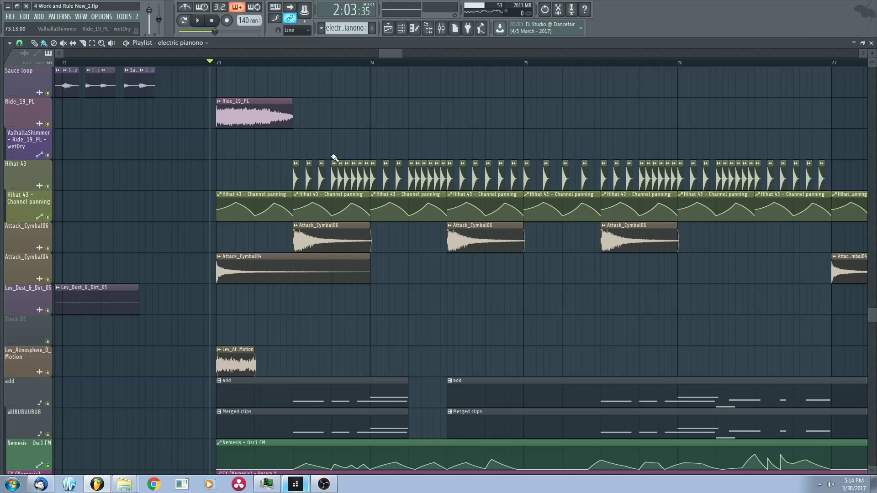
scroll(397, 186, up, 1)
ctrl+scroll(365, 180, down, 2)
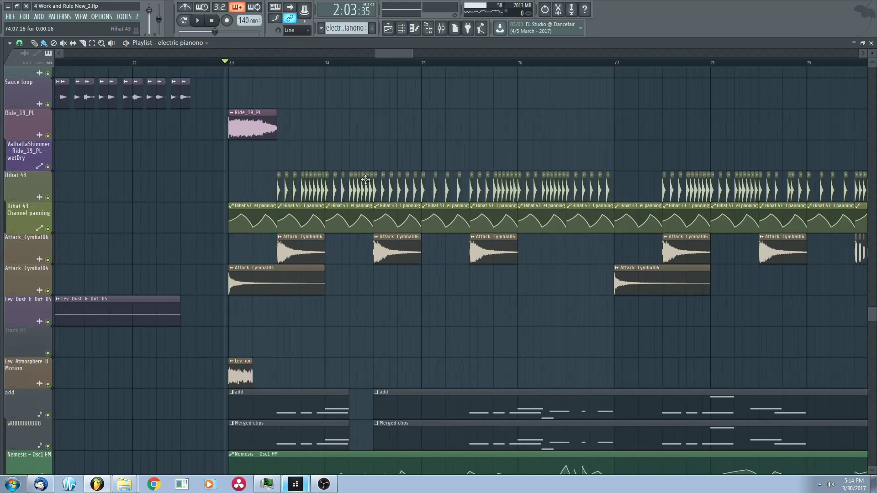
- Play the drop from bar 73, follow the Hihat 43 clips through bar 74, and stop playback
key(space)
ctrl+scroll(289, 174, up, 4)
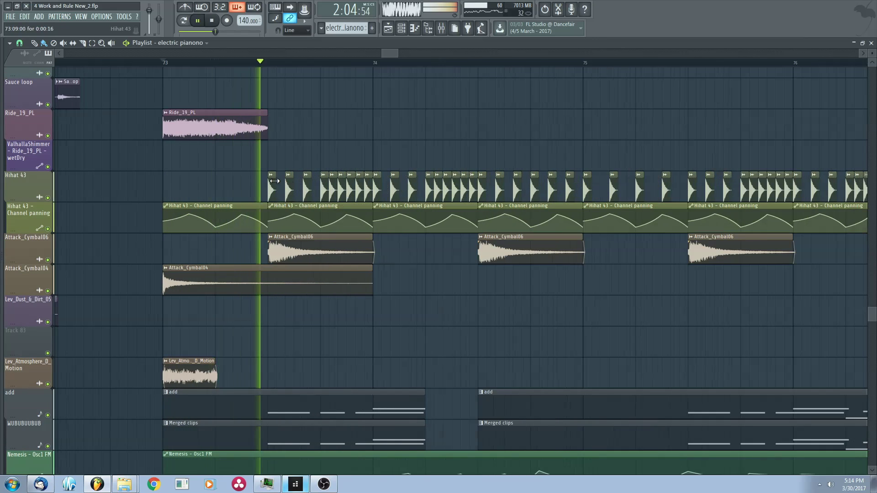
ctrl+scroll(404, 176, up, 2)
drag(434, 178, 356, 192)
drag(571, 193, 398, 199)
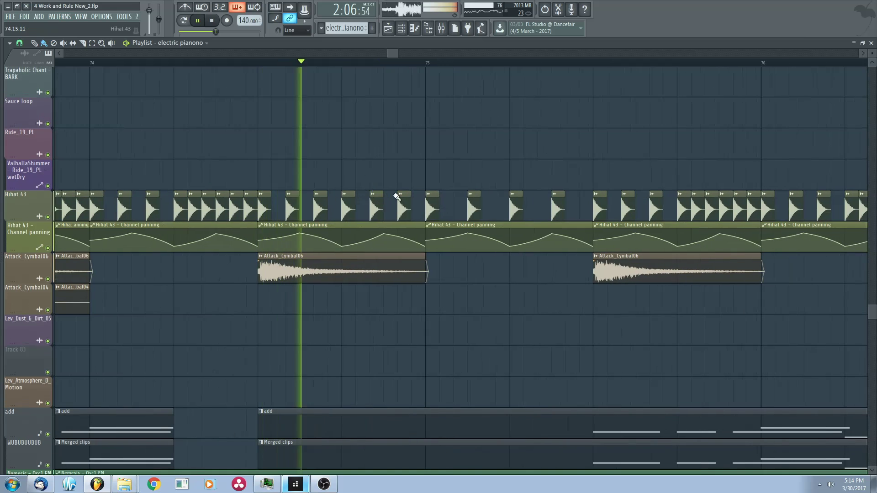
key(space)
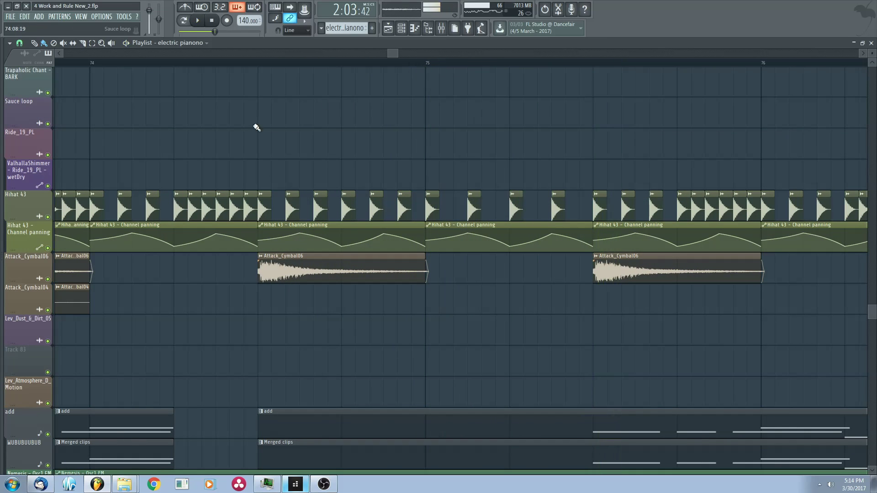
- Select the first half of bar 75, play its slower Hihat 43 hits, stop playback and clear the time selection
scroll(247, 115, up, 1)
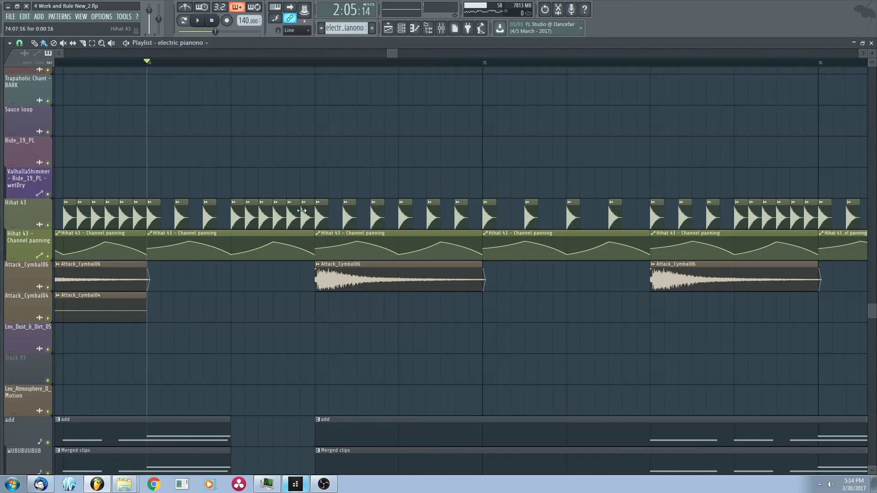
scroll(384, 200, up, 1)
scroll(385, 136, right, 2)
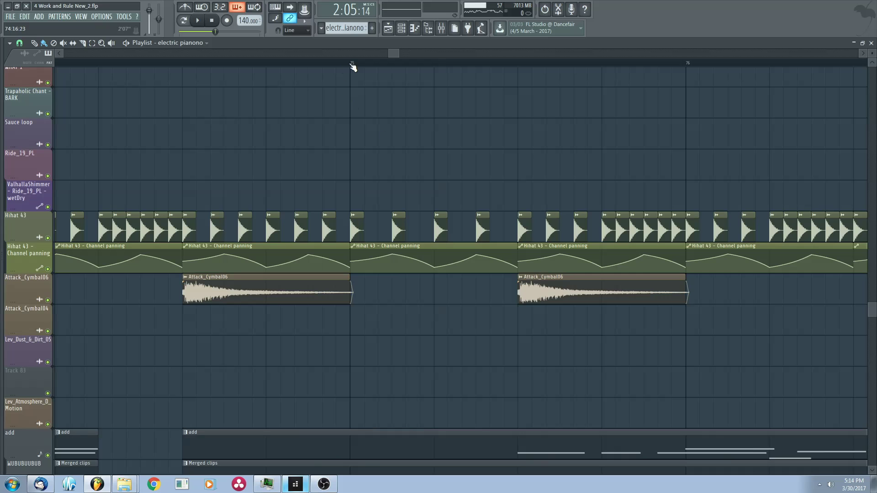
drag(517, 72, 351, 64)
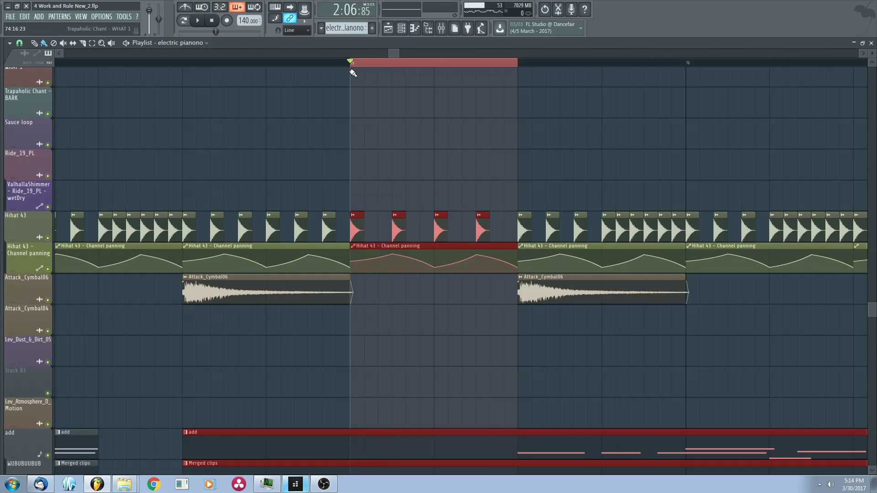
key(space)
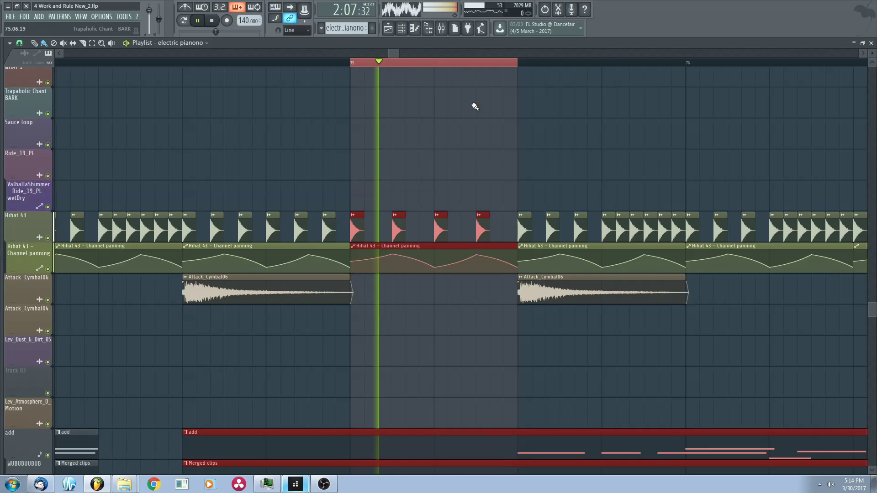
key(space)
right_click(518, 64)
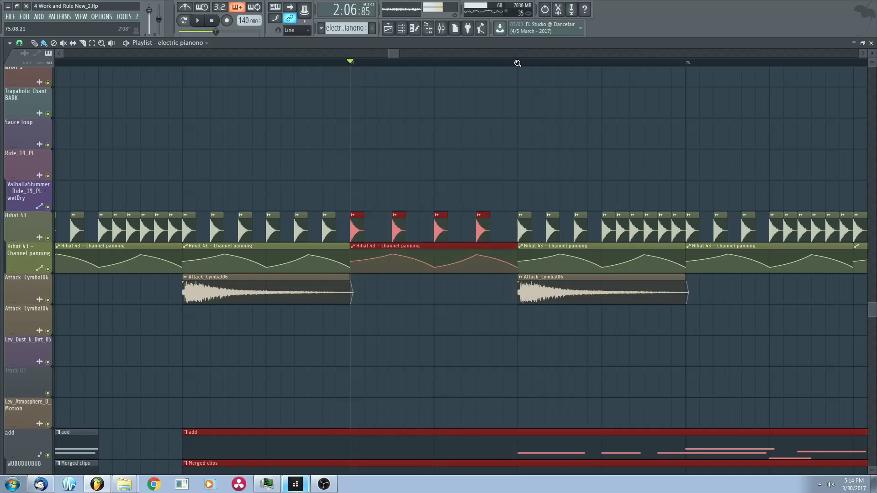
- Examine the Hihat 43 rhythm between bars 73 and 77 and play the song from bar 75
scroll(470, 172, down, 6)
scroll(412, 247, up, 3)
scroll(402, 259, up, 8)
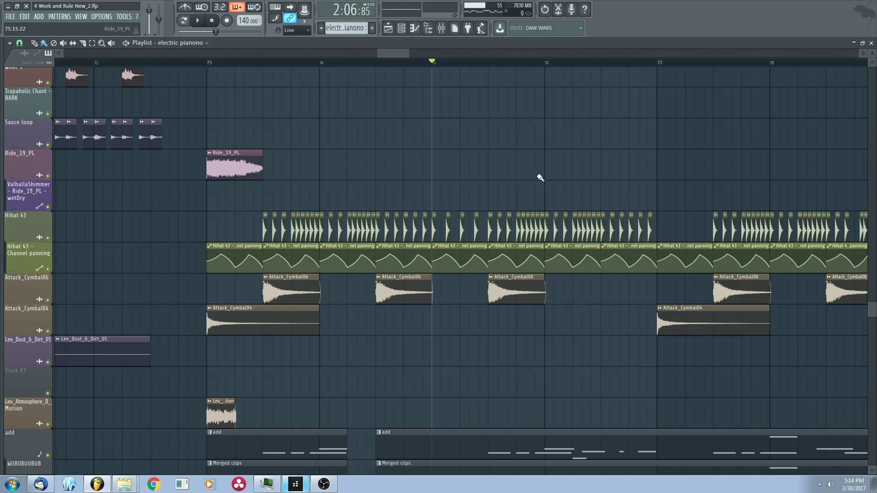
scroll(549, 182, down, 1)
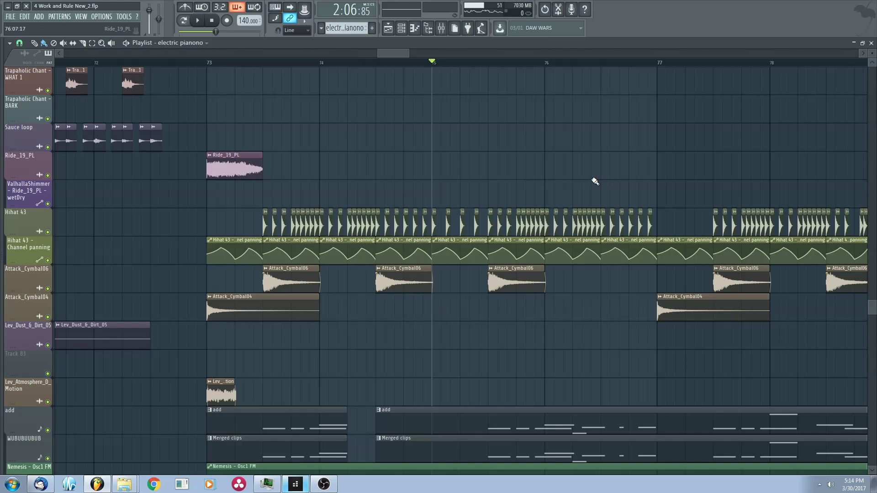
drag(595, 181, 480, 207)
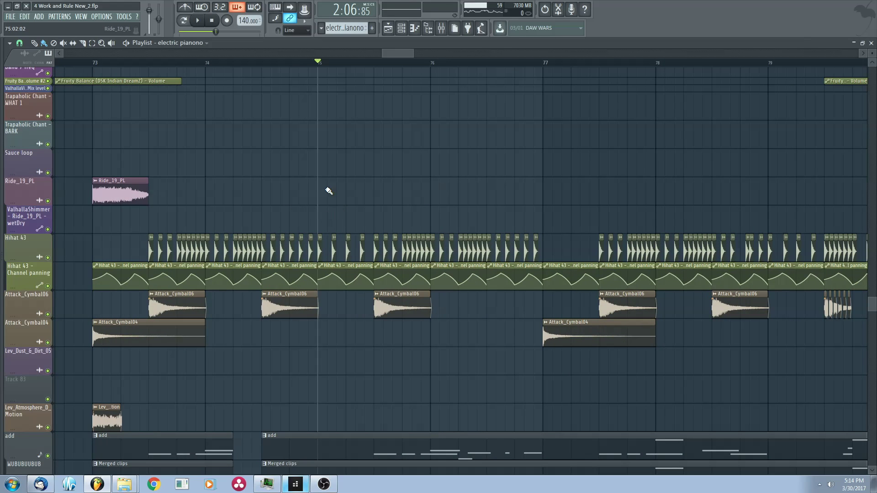
scroll(318, 254, up, 1)
scroll(322, 256, up, 3)
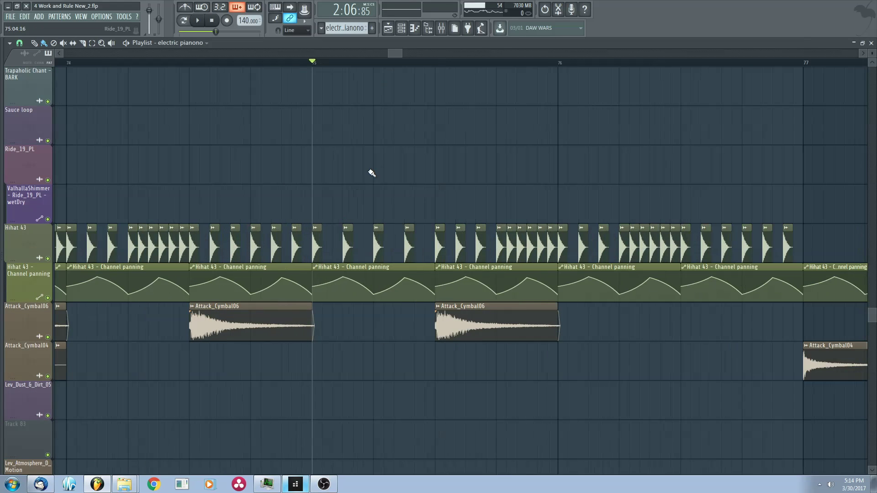
key(space)
scroll(458, 151, down, 3)
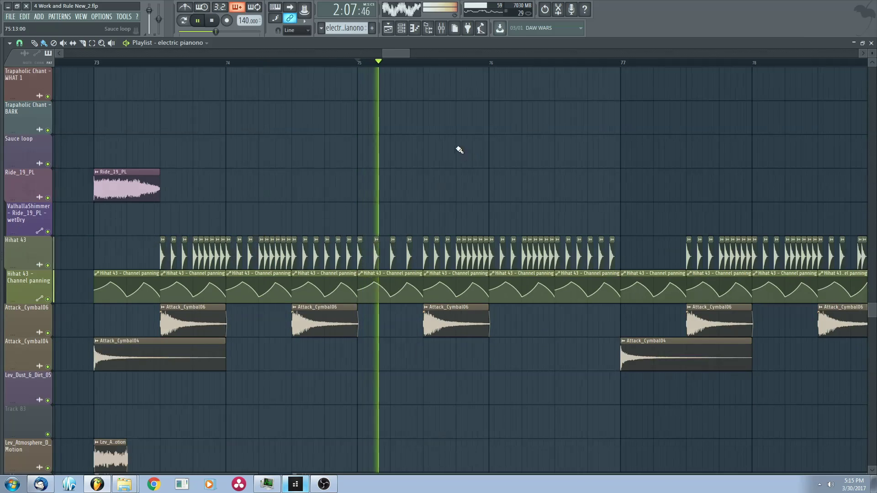
- Examine the drop's hi-hat, cymbal, Sauce loop and Nemesis automation clips up to bar 89 during playback
drag(501, 196, 427, 222)
scroll(427, 221, down, 2)
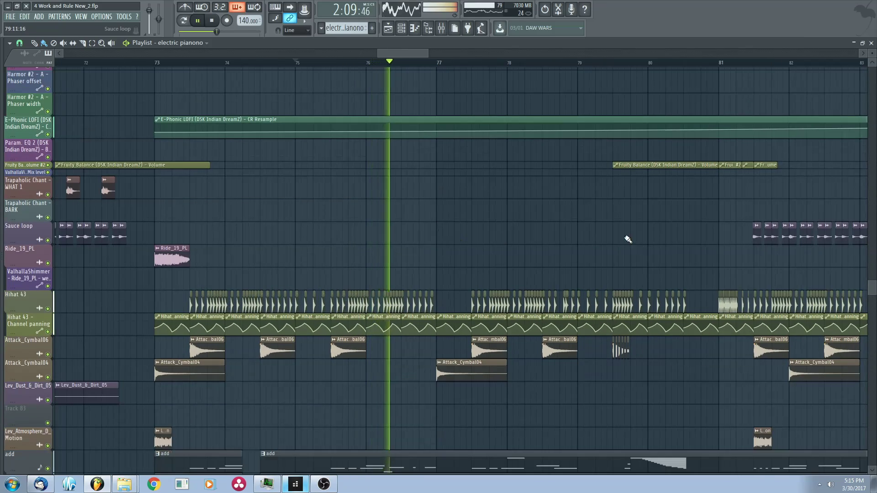
drag(626, 239, 481, 232)
scroll(509, 238, down, 3)
scroll(577, 186, down, 1)
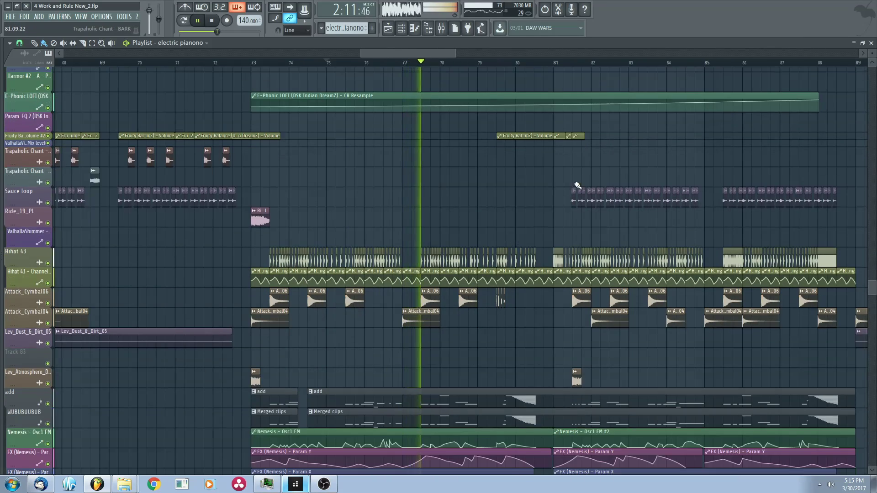
scroll(577, 186, up, 1)
drag(552, 210, 475, 231)
scroll(475, 231, down, 2)
- Expand the collapsed ValhallaVintageVerb mix level and Fruity Balance volume tracks, and examine the volume clips around bar 81
double_click(38, 171)
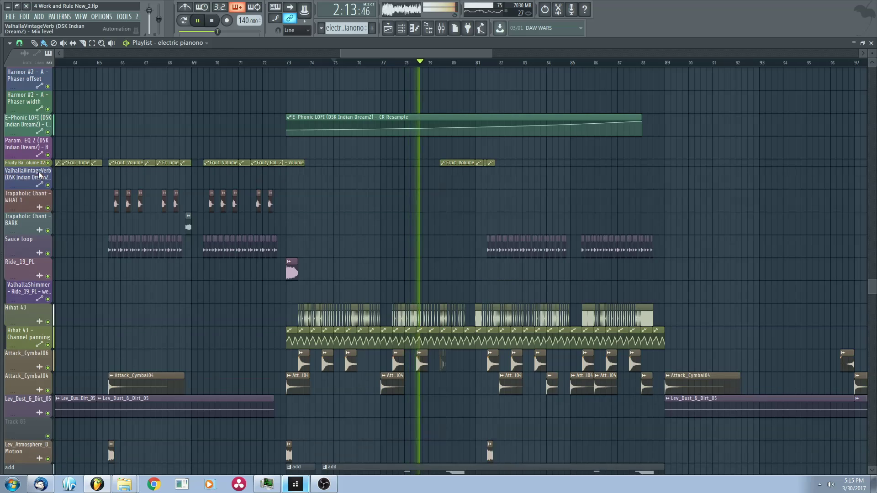
double_click(38, 164)
drag(530, 157, 483, 175)
scroll(544, 198, up, 3)
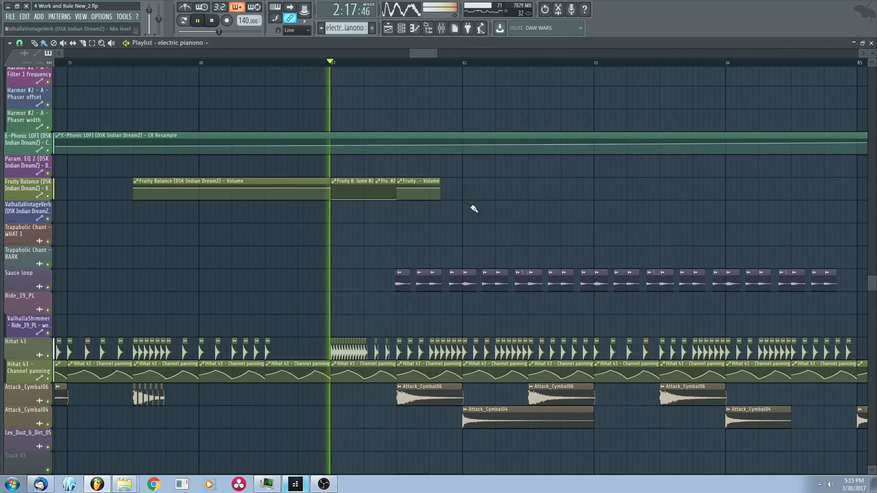
- Examine the weirdo #5 clips and the snare samples through bar 88 as the drop finishes playing
scroll(667, 212, down, 3)
scroll(752, 218, down, 2)
drag(652, 202, 504, 174)
scroll(639, 198, down, 1)
drag(430, 127, 425, 170)
scroll(422, 171, up, 3)
scroll(411, 188, up, 3)
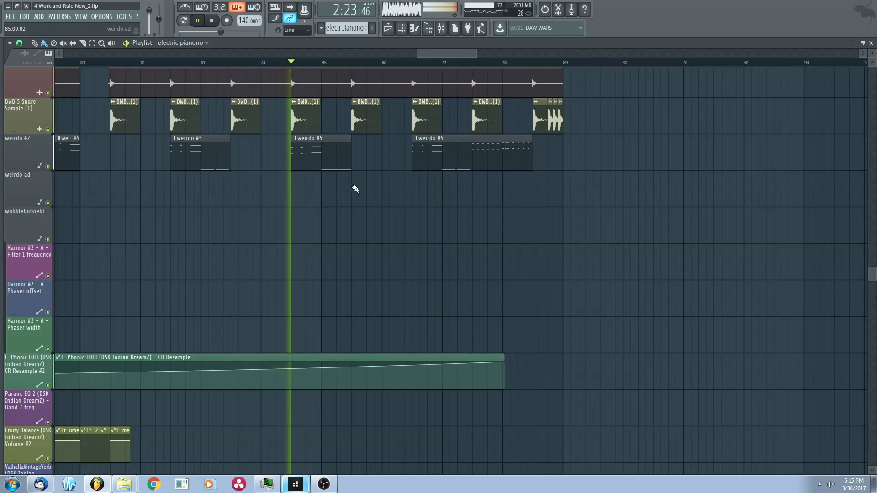
drag(576, 186, 325, 192)
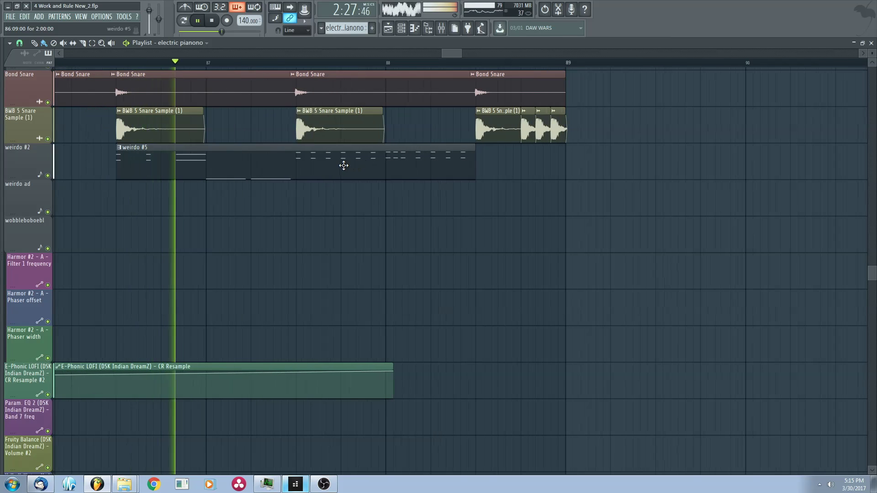
scroll(531, 167, up, 1)
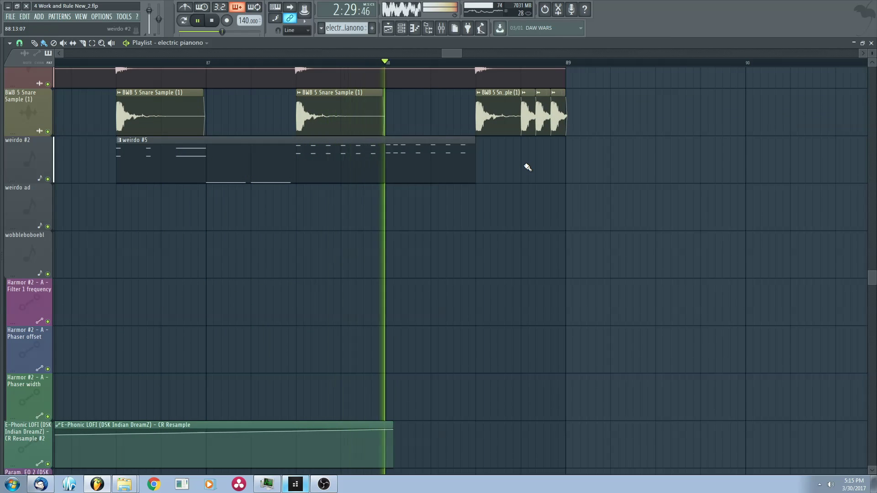
- Examine the playlist section following bar 89 during playback, from the Attack_Cymbal04 and Lev_Dust_&_Dirt_05 clips to the kicks and Merged clips #6
scroll(528, 167, down, 6)
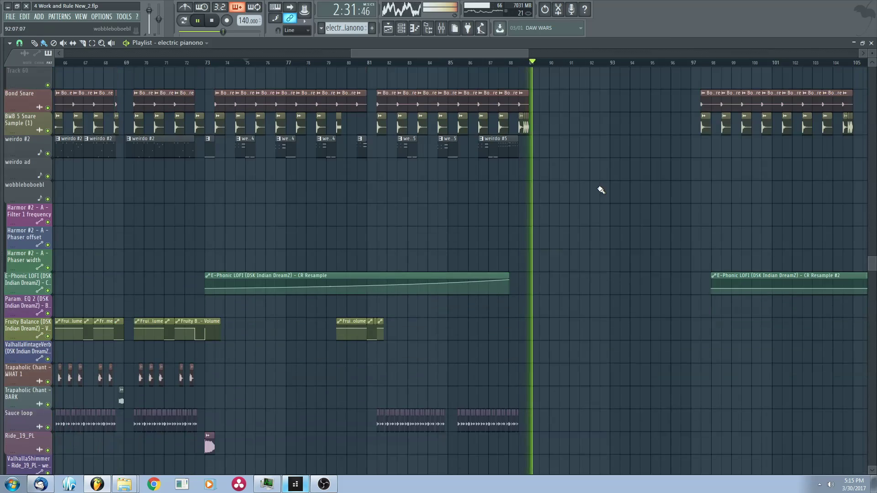
scroll(471, 158, down, 3)
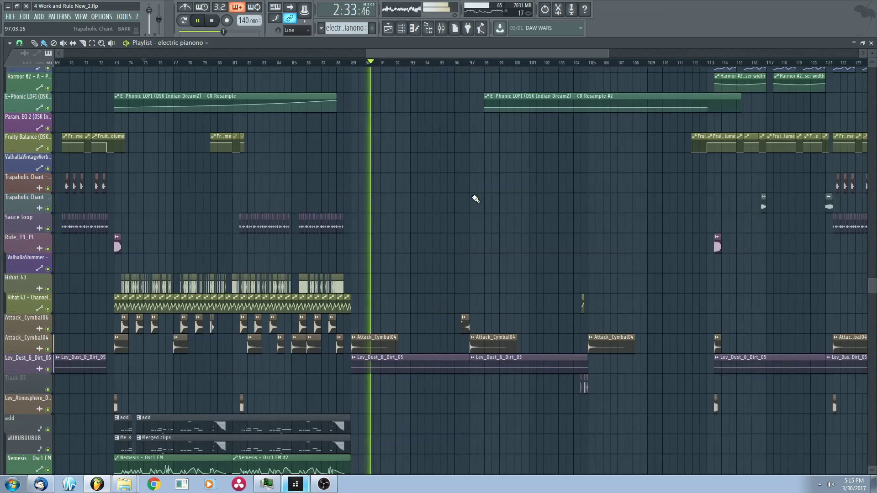
scroll(552, 229, down, 4)
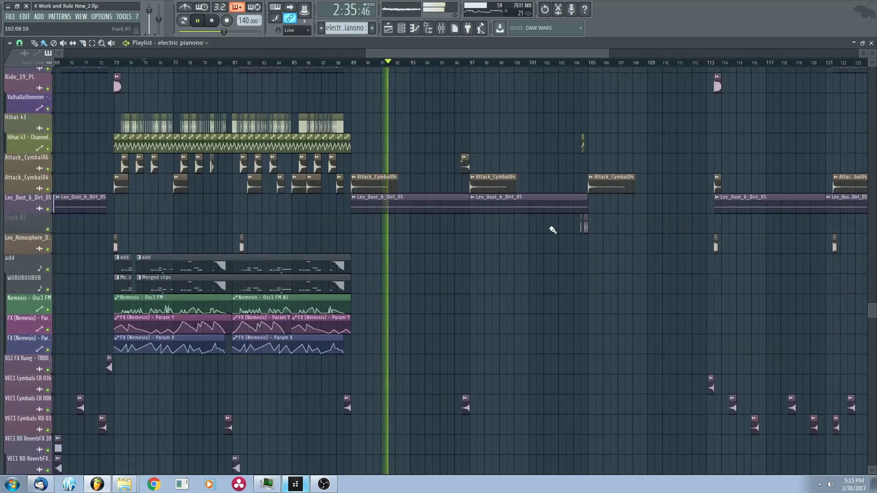
scroll(499, 111, up, 12)
scroll(472, 260, down, 4)
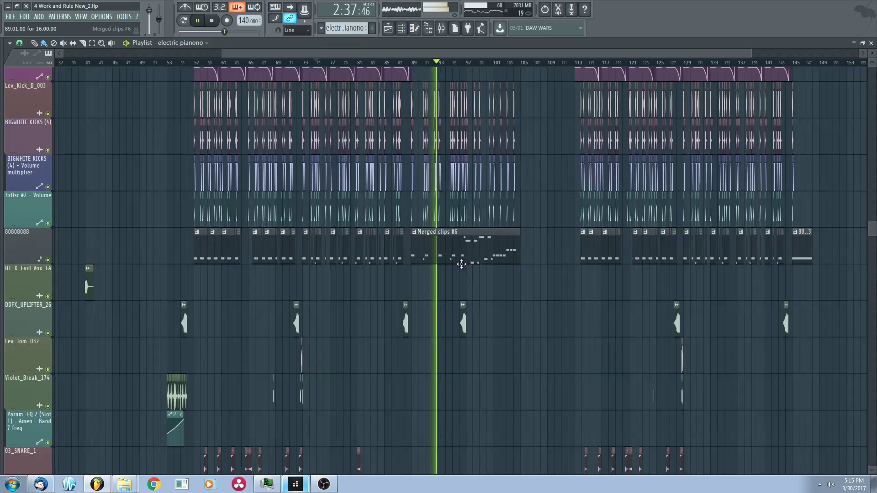
- Examine the Super SAW clips and the Harmor EQ and reverb mix automation between bars 89 and 105 during playback
scroll(530, 218, up, 4)
scroll(523, 226, down, 3)
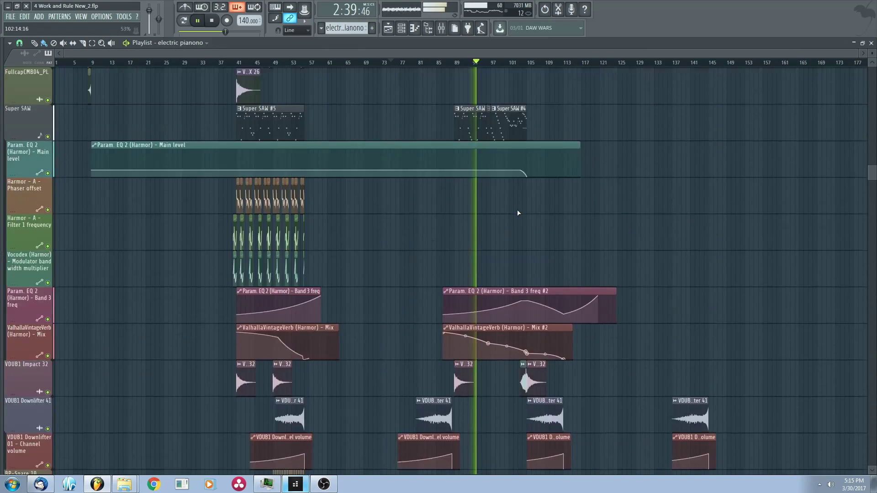
scroll(496, 241, up, 3)
scroll(548, 192, down, 2)
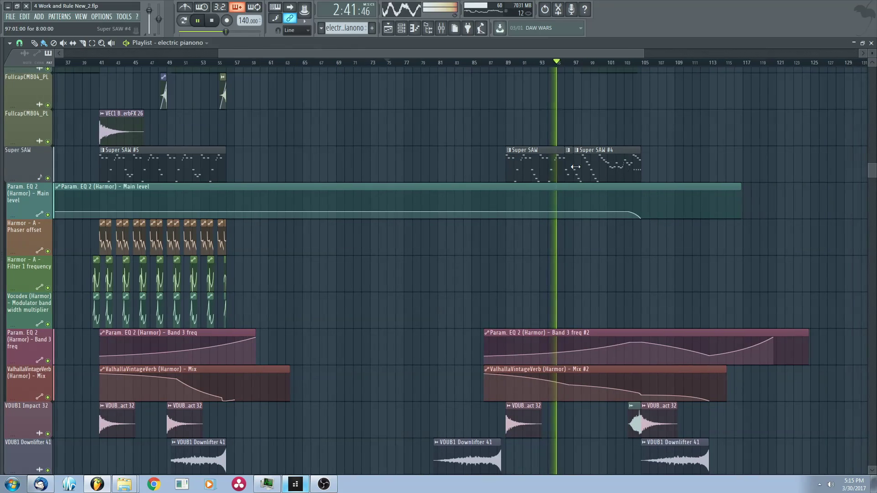
scroll(595, 168, up, 3)
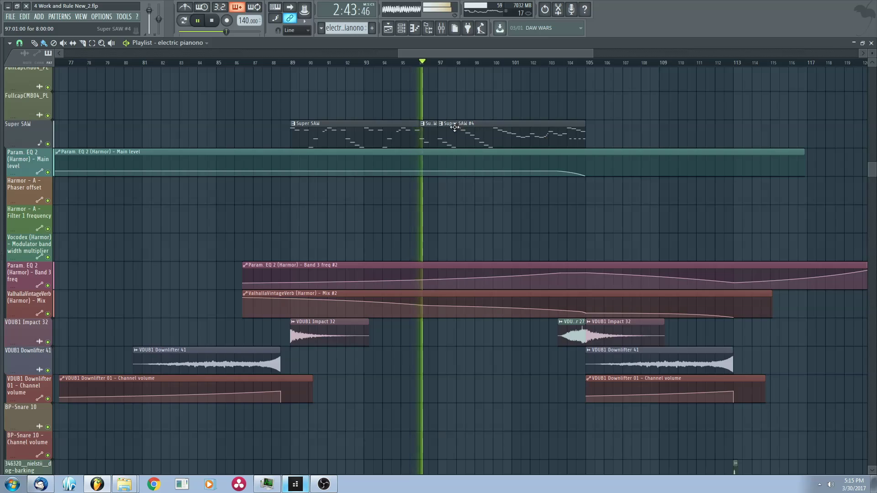
scroll(440, 182, up, 8)
scroll(441, 208, down, 3)
scroll(485, 249, down, 8)
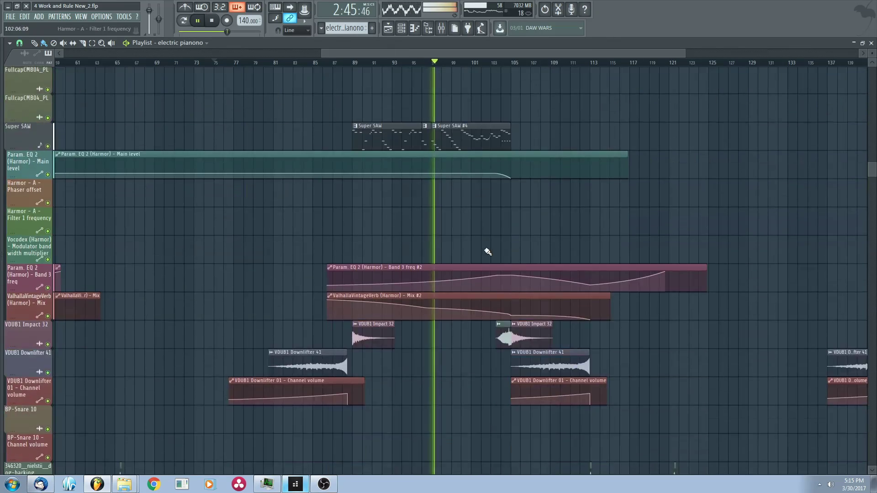
- Examine Merged clips #6, the uplifter and the Bond Snare clips between bars 89 and 105 during playback
scroll(488, 252, down, 5)
scroll(475, 188, up, 5)
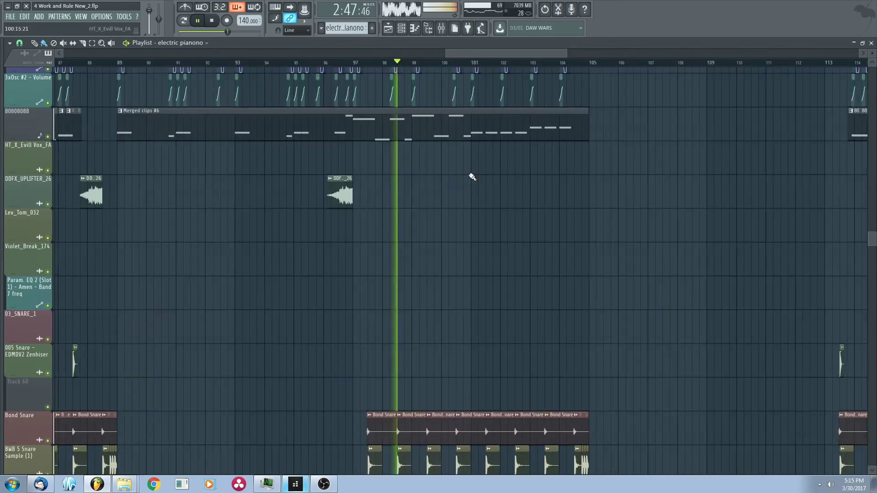
scroll(364, 157, up, 2)
scroll(372, 165, down, 1)
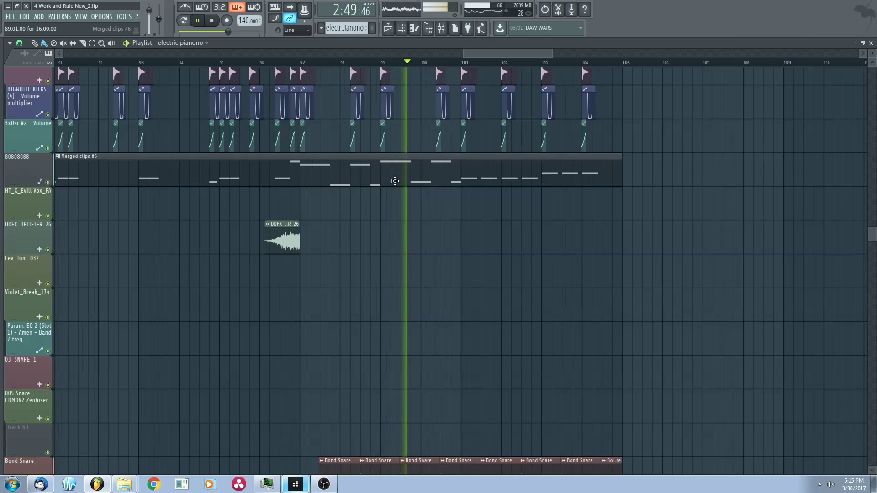
scroll(488, 174, down, 1)
scroll(462, 172, down, 8)
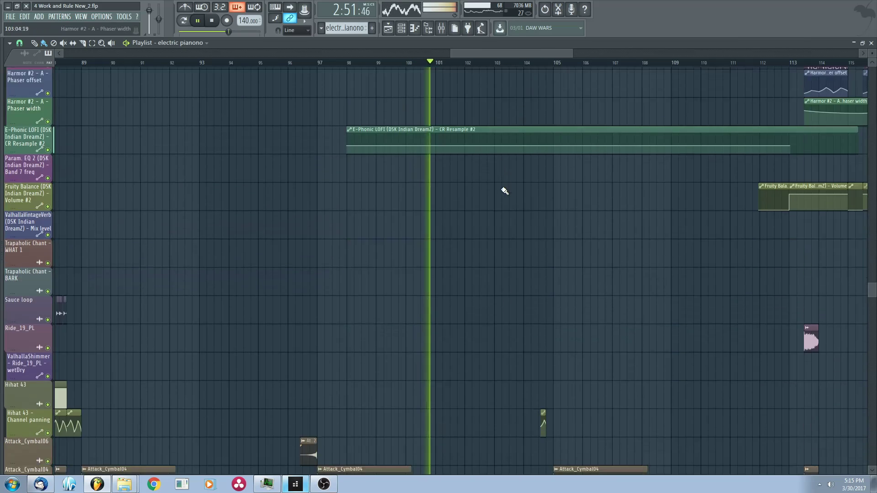
- Open the peean0 pattern's channel rack and view its Kontakt 5 #5 piano instrument
scroll(494, 184, down, 12)
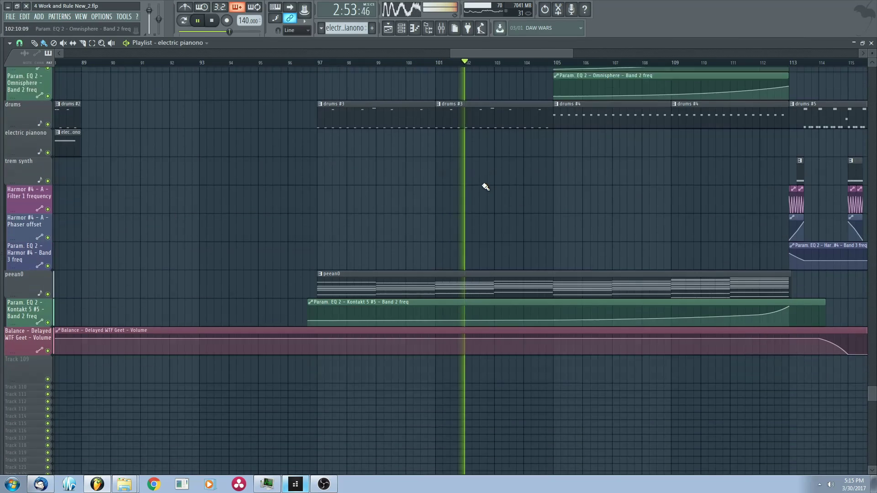
double_click(519, 267)
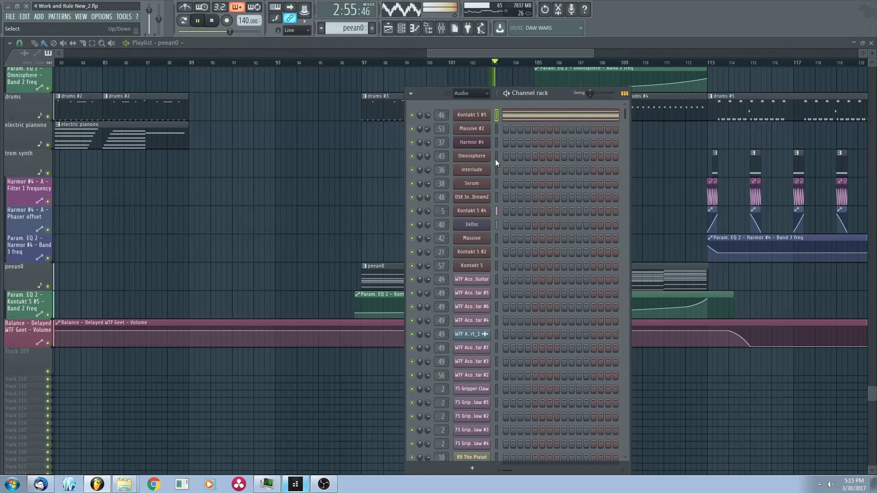
click(472, 115)
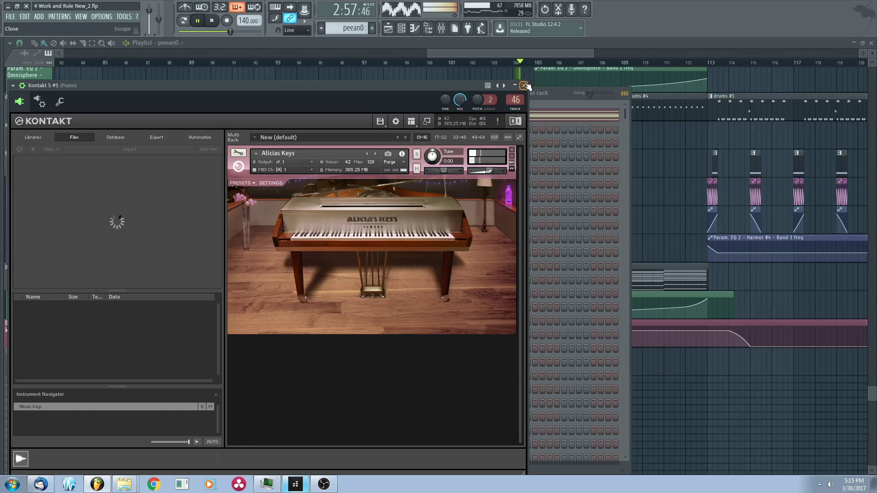
- Inspect layer A of the Omnisphere synth used by the 80's bass pattern at bar 105, and close its window
drag(665, 184, 535, 172)
scroll(533, 171, down, 1)
scroll(457, 85, up, 1)
scroll(460, 136, up, 5)
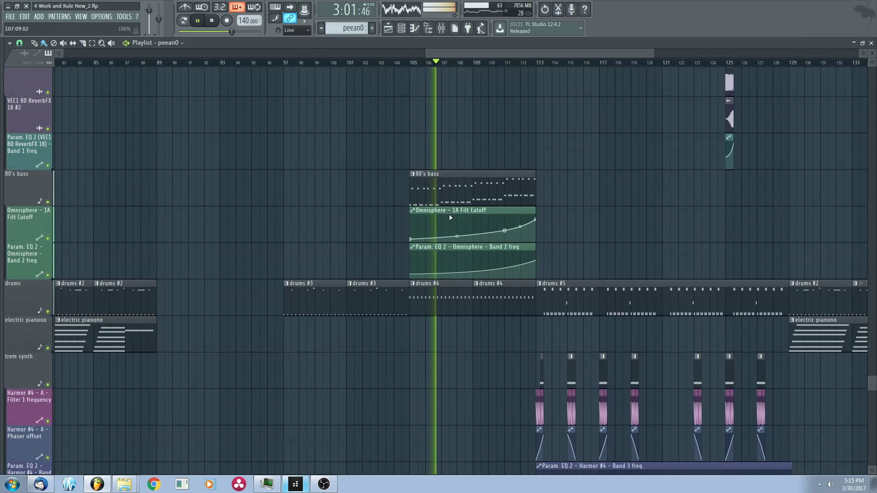
double_click(458, 197)
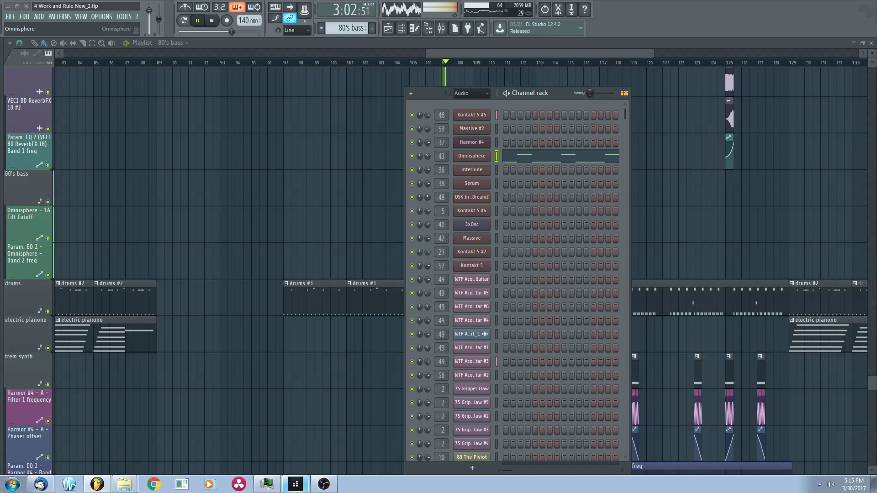
click(472, 156)
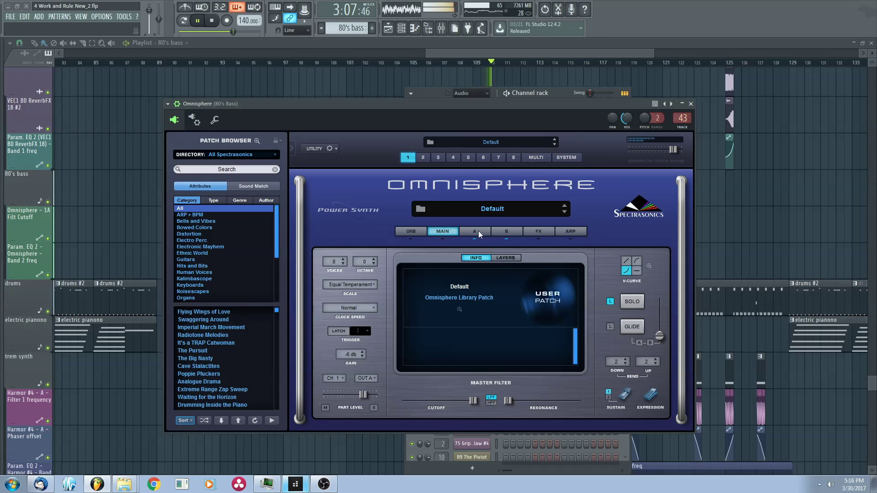
click(477, 233)
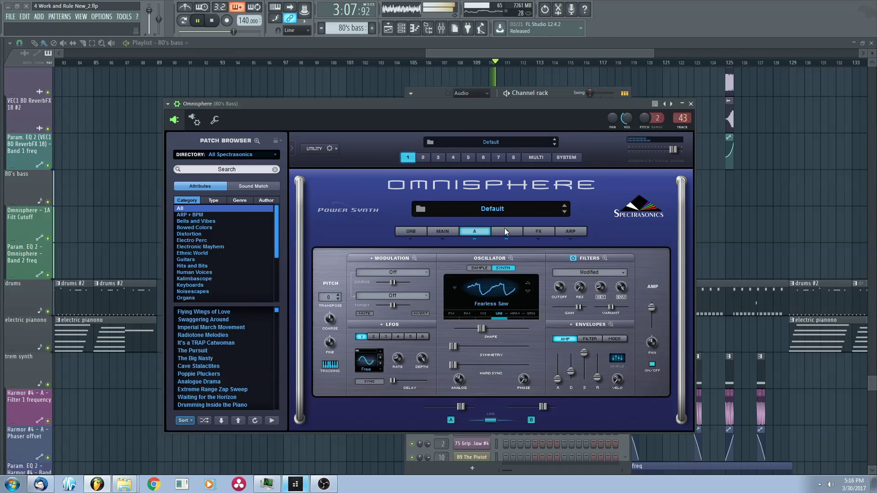
click(691, 103)
- Examine the 80's bass filter automation and the drums #5 and trem synth clips from bar 113 during playback
scroll(591, 184, up, 2)
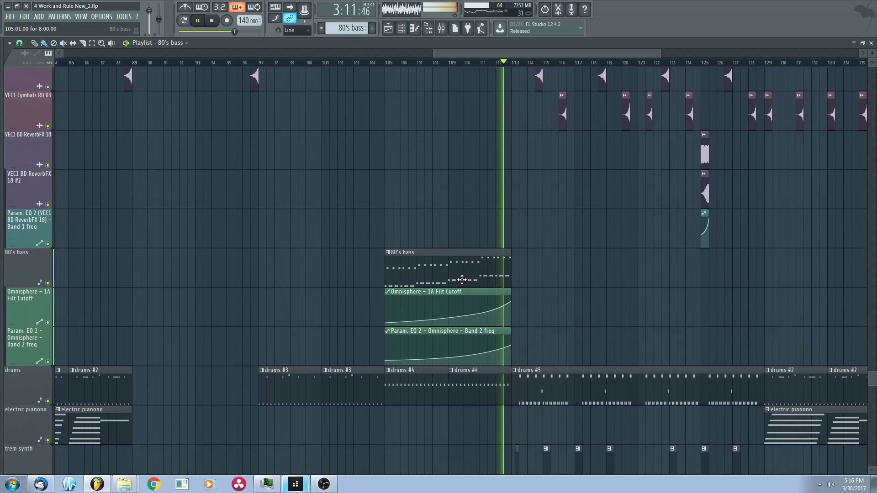
scroll(466, 261, down, 2)
scroll(470, 237, down, 2)
scroll(447, 215, up, 1)
scroll(419, 203, down, 2)
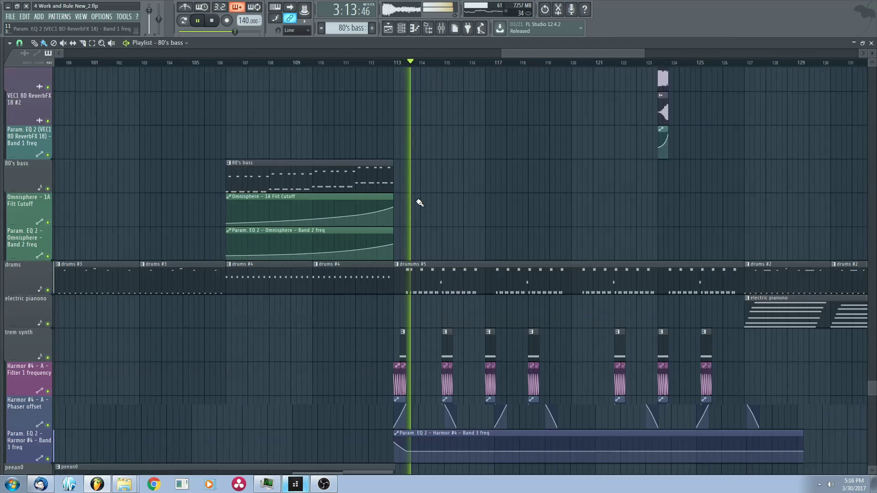
scroll(419, 203, up, 6)
scroll(436, 228, down, 2)
- Stop playback, solo the trem synth track together with its three Harmor #4 automation tracks, and play from bar 113
key(space)
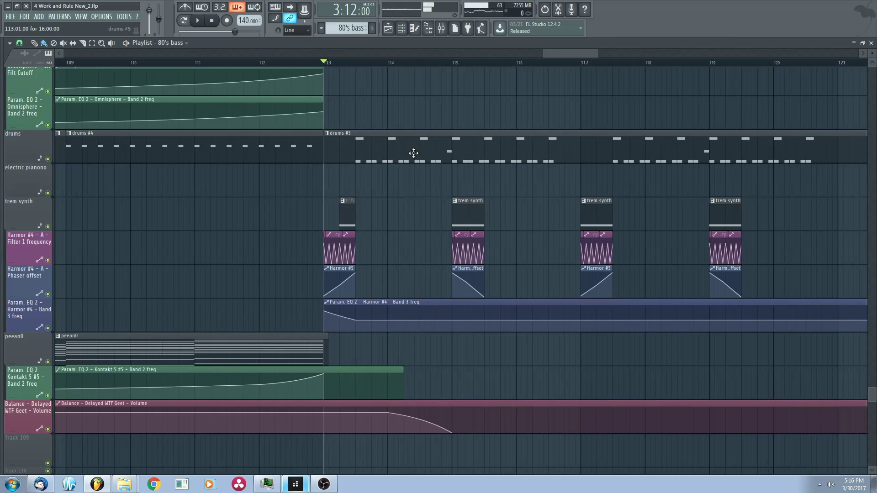
scroll(339, 194, down, 1)
right_click(48, 221)
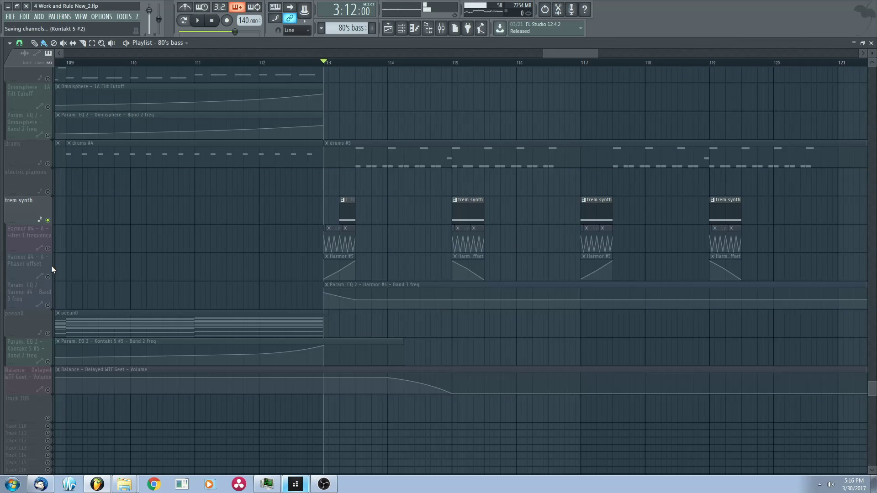
click(48, 249)
click(48, 277)
click(48, 305)
key(space)
scroll(357, 235, up, 2)
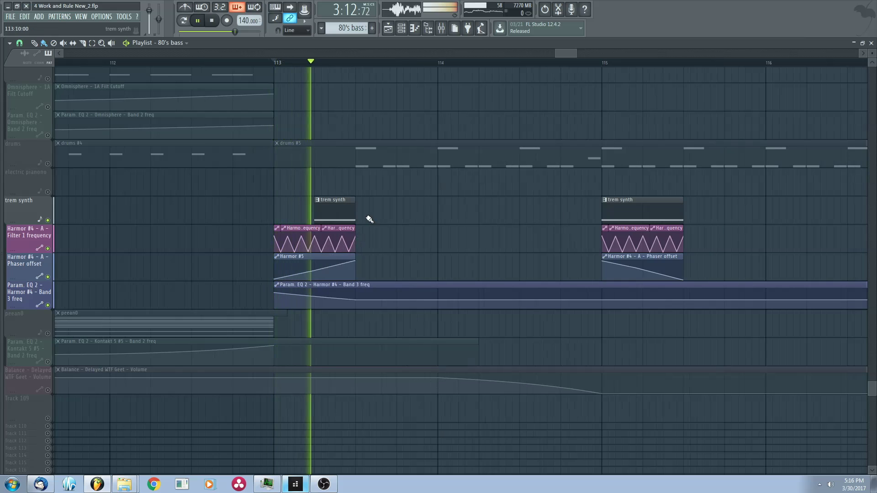
- Open the trem synth pattern's Harmor #4 plugin and view the full Harmonic phase envelope
double_click(337, 214)
click(471, 144)
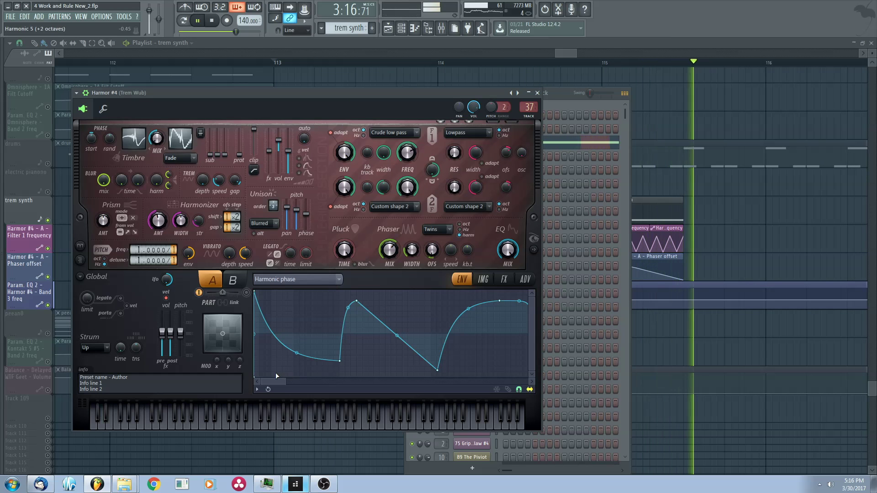
drag(284, 381, 530, 381)
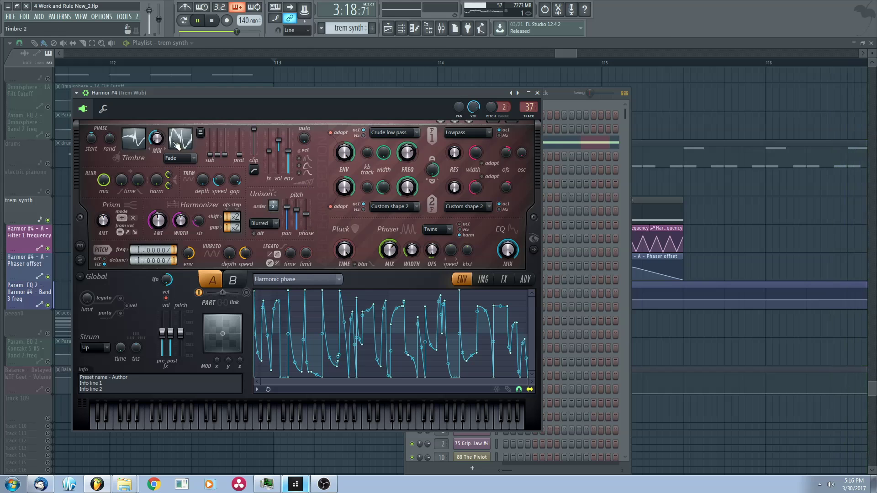
click(338, 281)
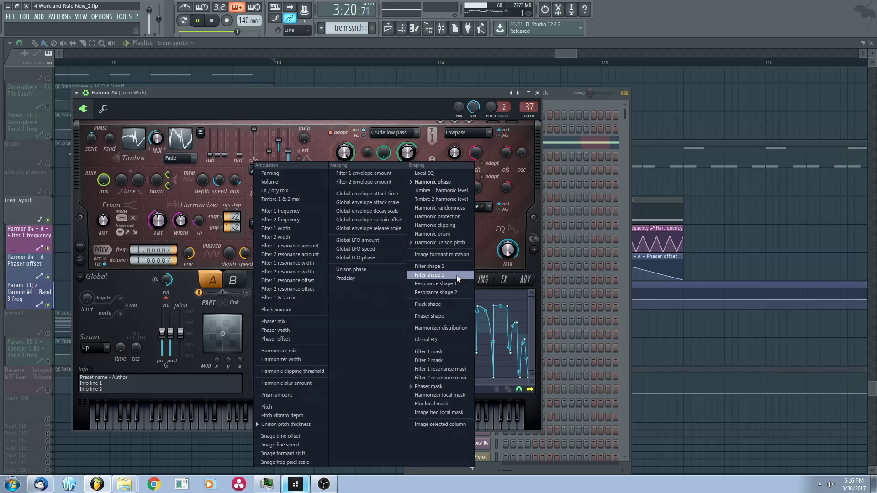
click(455, 182)
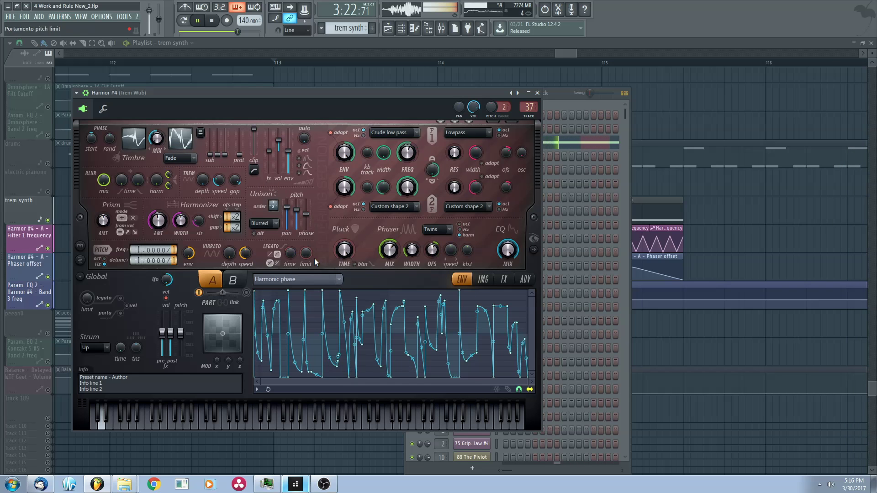
- Show the Phaser mask envelope in Harmor #4 and close the plugin window
click(339, 279)
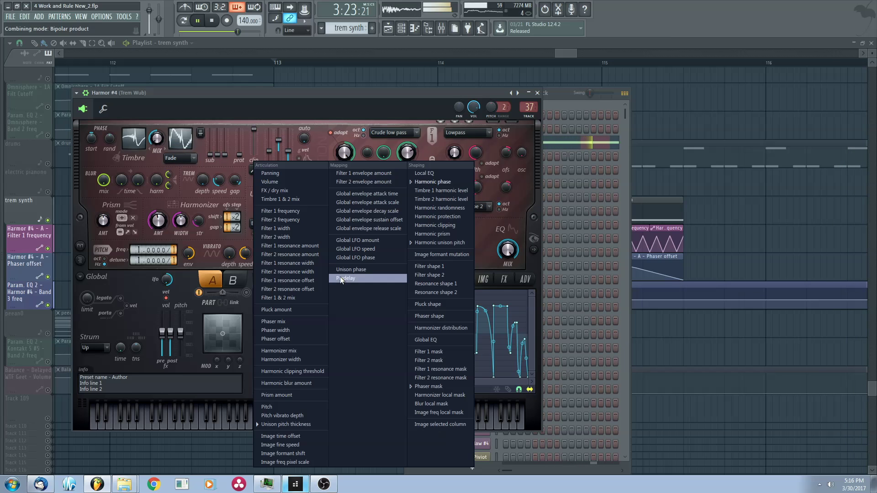
click(451, 388)
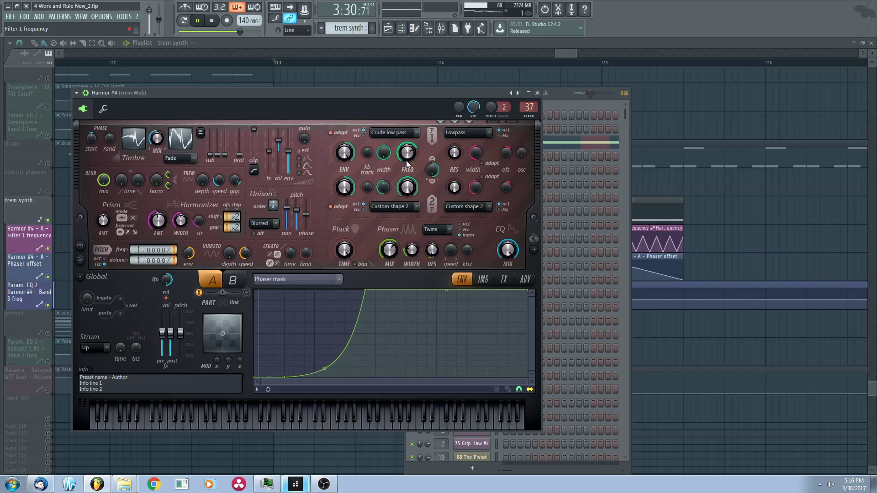
click(541, 93)
- Reopen Harmor #4 from the trem synth clip at bar 115 and expand its spectrum visualization
drag(708, 144, 658, 153)
scroll(642, 188, down, 2)
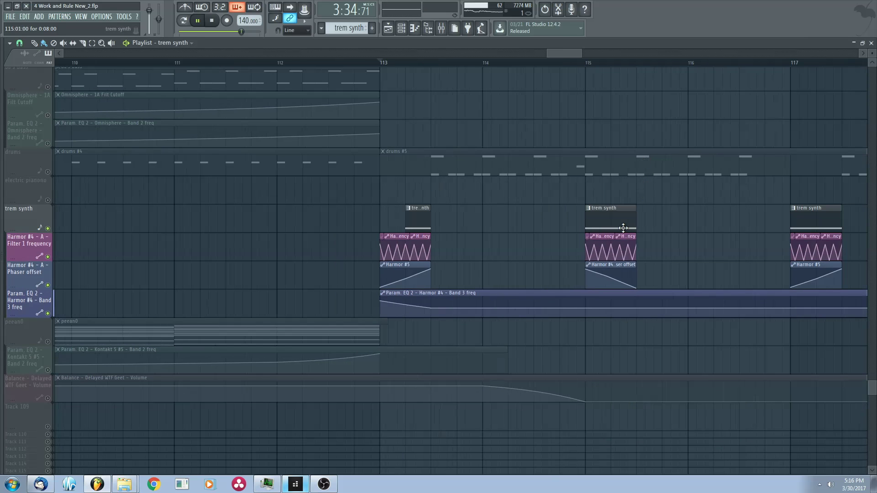
double_click(622, 228)
click(475, 145)
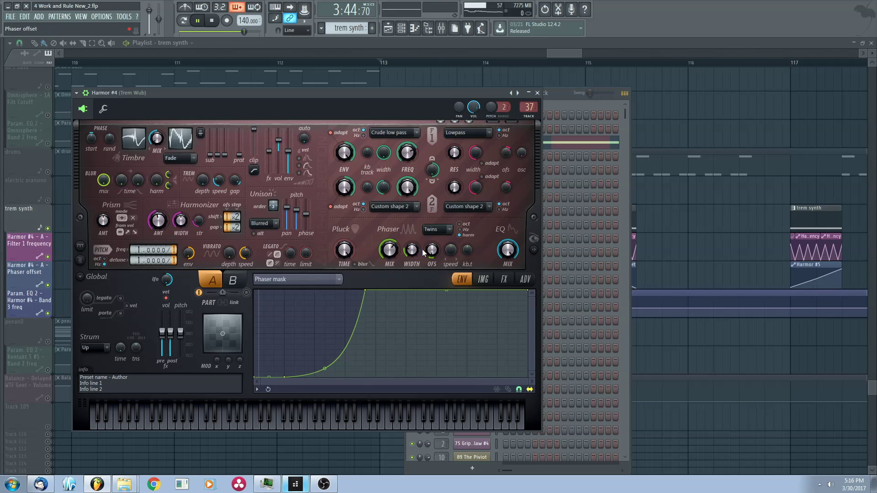
click(533, 250)
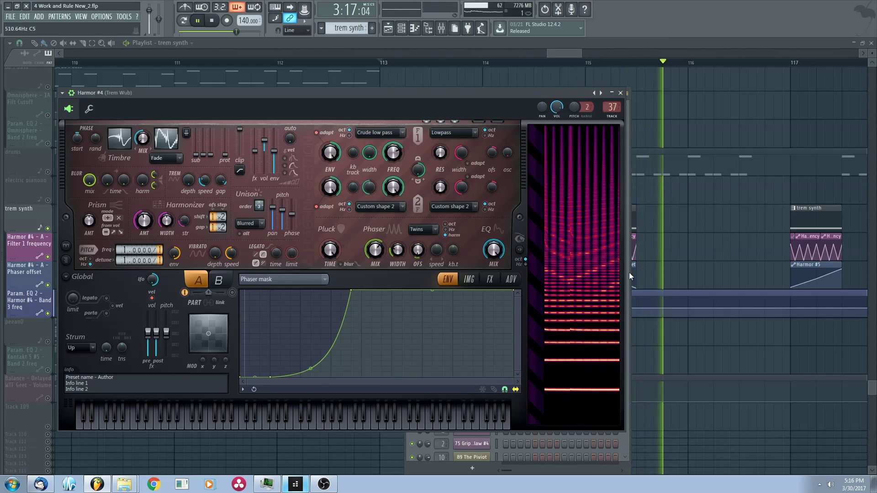
- Return to the playlist and unsolo the trem synth track so that all tracks are enabled
drag(703, 230, 525, 237)
scroll(525, 238, down, 2)
drag(593, 223, 410, 218)
scroll(352, 205, down, 2)
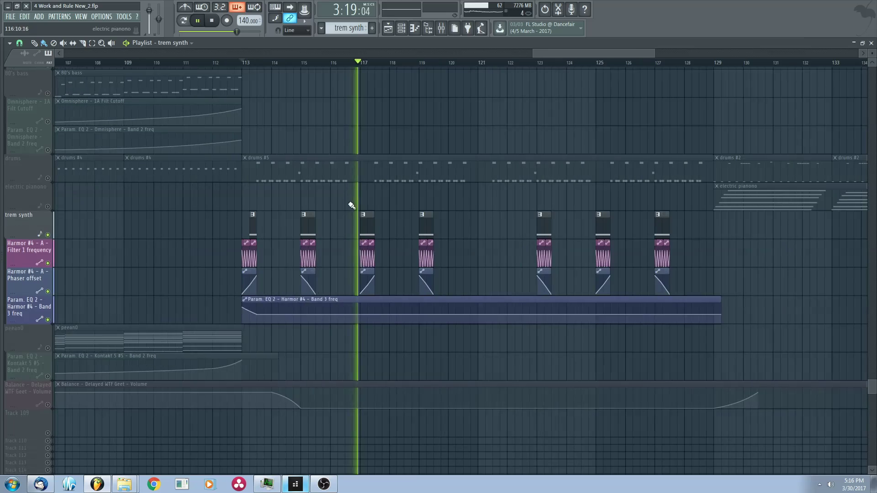
scroll(352, 206, down, 1)
right_click(47, 231)
right_click(47, 230)
scroll(448, 248, down, 1)
scroll(403, 234, up, 2)
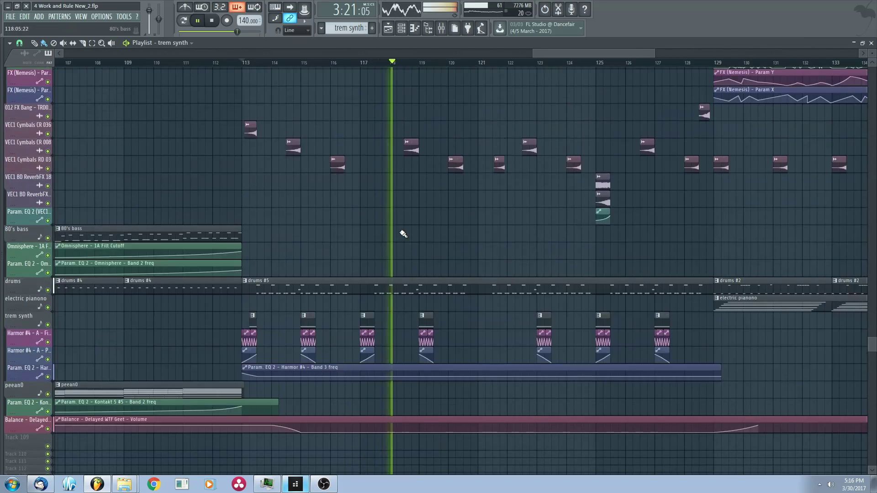
- Stop playback, bring the weirdo #2, weirdo ad and wobbleboboebl tracks into view, and play them from bar 113
key(space)
scroll(352, 251, up, 10)
scroll(239, 253, up, 3)
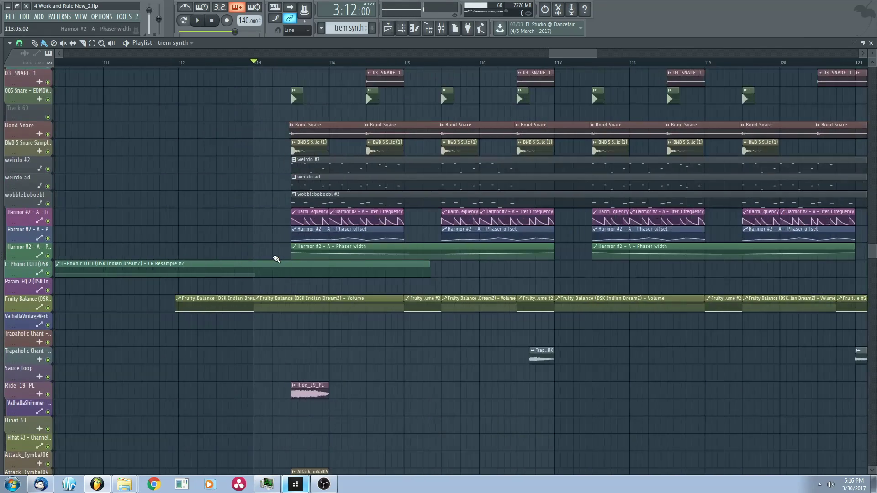
scroll(276, 259, up, 2)
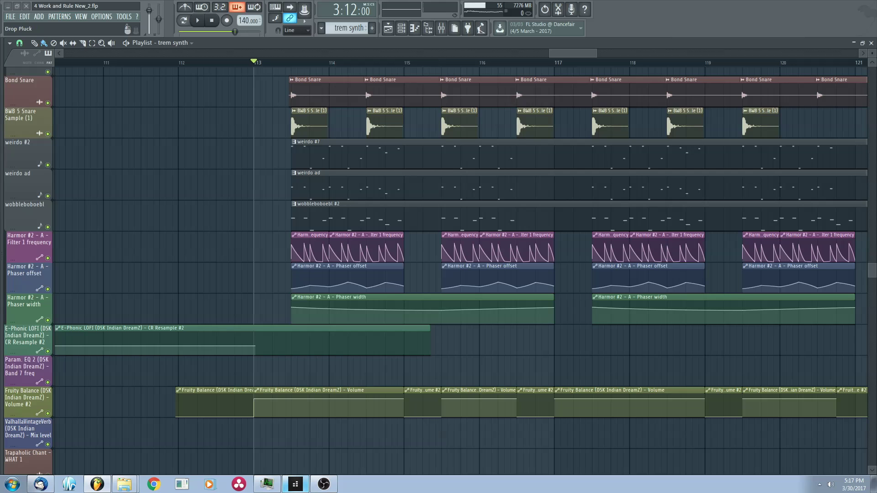
key(space)
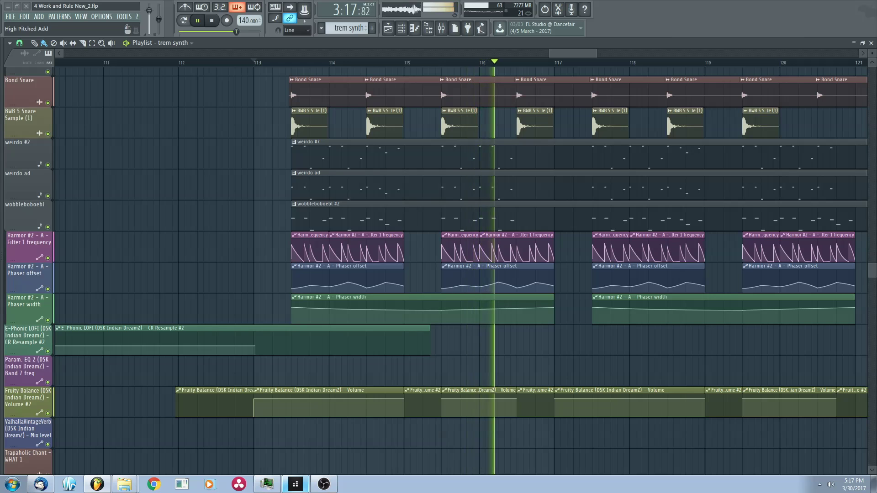
- Restart playback just after bar 113 and examine the weirdo, wobbleboboebl and Harmor #2 automation clips up to bar 117
key(space)
drag(335, 97, 320, 101)
click(270, 63)
key(space)
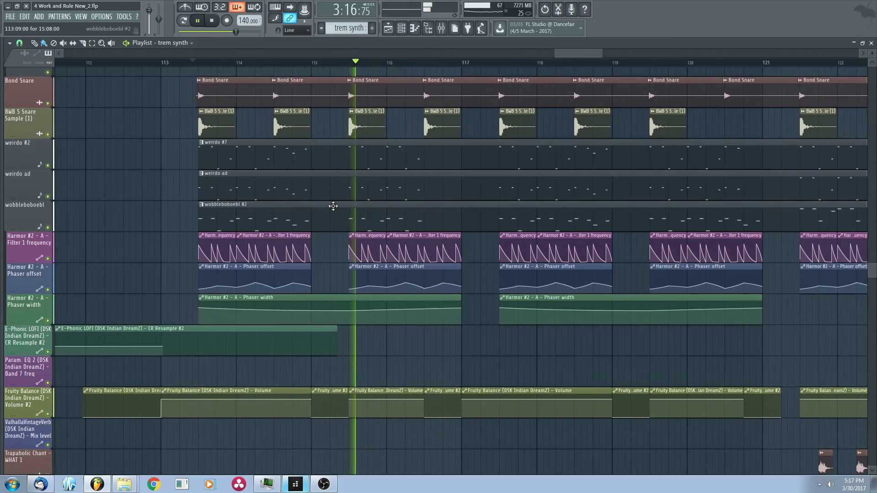
scroll(336, 207, down, 1)
scroll(406, 217, up, 1)
scroll(425, 220, up, 3)
scroll(568, 227, down, 1)
scroll(581, 229, down, 1)
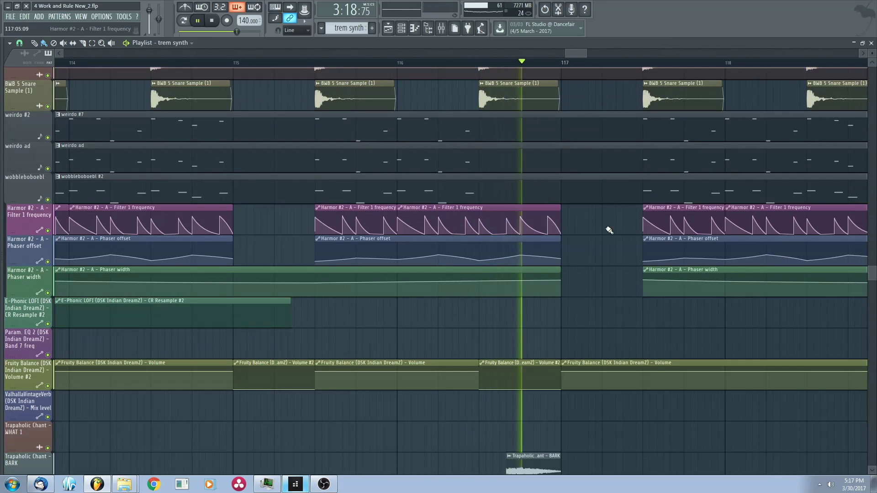
- Stop playback and look over the snare, weirdo, Fruity Balance and Trapaholic Chant tracks around bars 113 to 129
scroll(610, 230, down, 6)
key(space)
scroll(577, 244, down, 3)
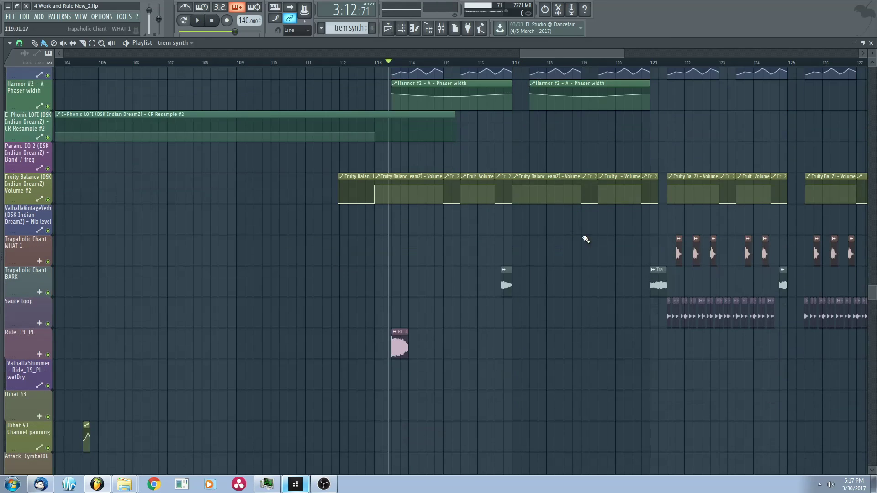
scroll(586, 239, up, 6)
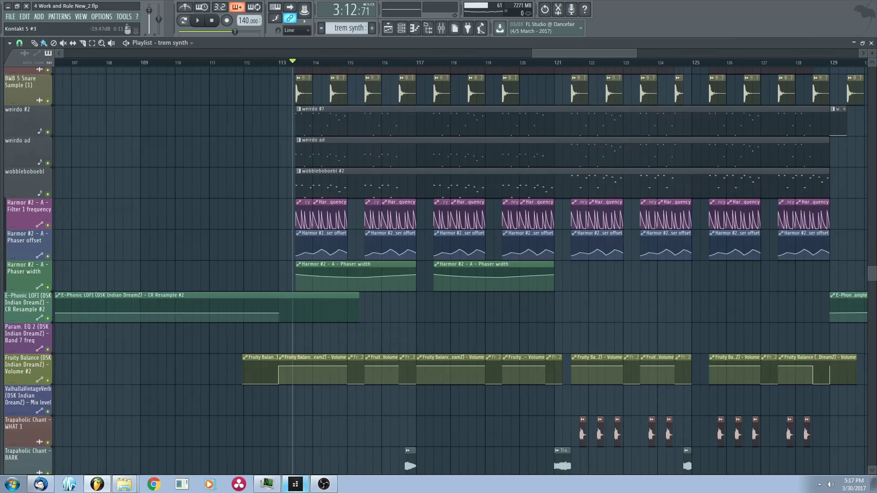
scroll(356, 199, down, 4)
scroll(355, 196, down, 1)
scroll(352, 174, up, 4)
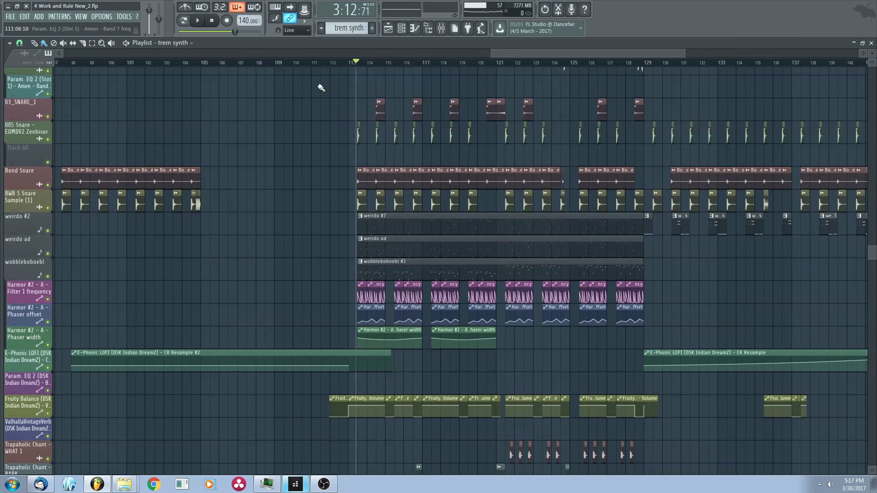
- Play from just before bar 113 and follow the snares, weirdo, wobbleboboebl and Harmor #2 automation clips
key(space)
scroll(354, 67, up, 8)
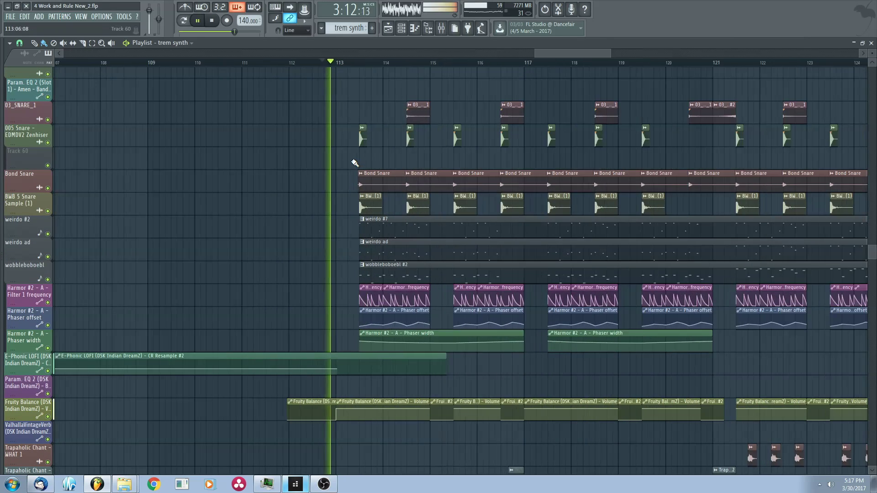
drag(606, 193, 492, 180)
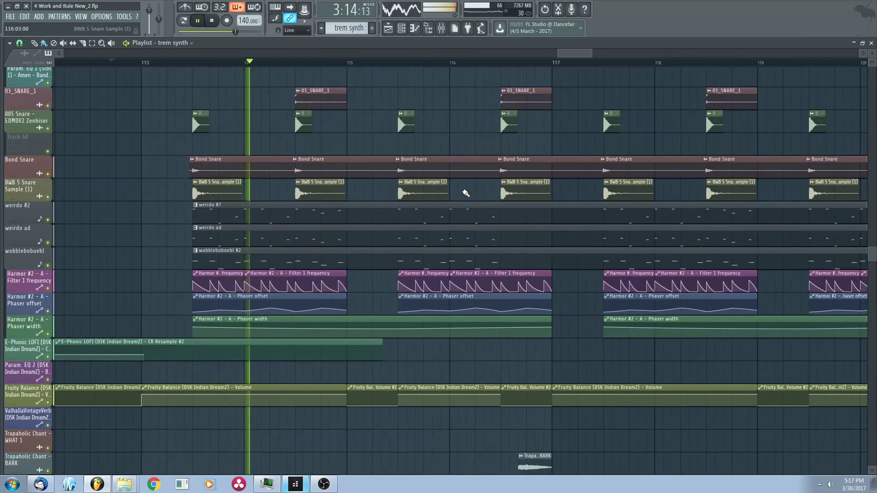
scroll(457, 196, down, 2)
scroll(450, 210, up, 2)
scroll(450, 210, down, 1)
drag(593, 253, 520, 301)
scroll(449, 275, down, 3)
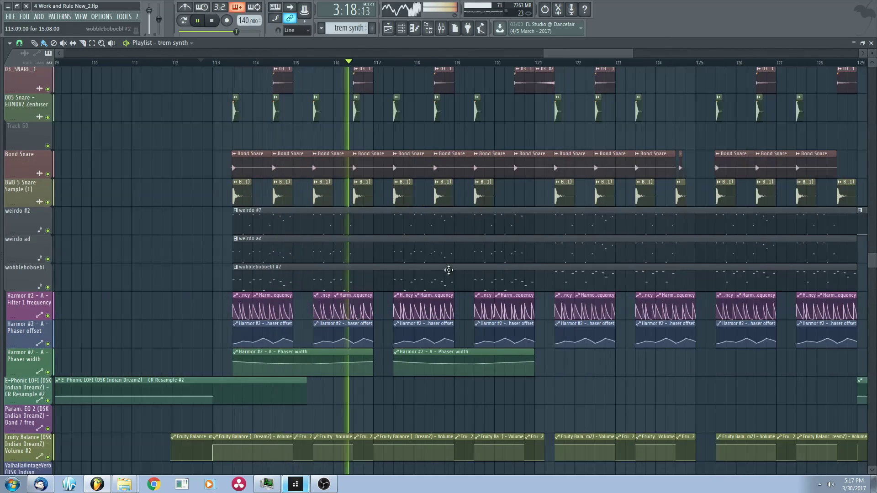
- Keep playing and examine the Trapaholic Chant and Sauce loop clips between bars 117 and 125
scroll(442, 260, down, 5)
scroll(503, 281, up, 3)
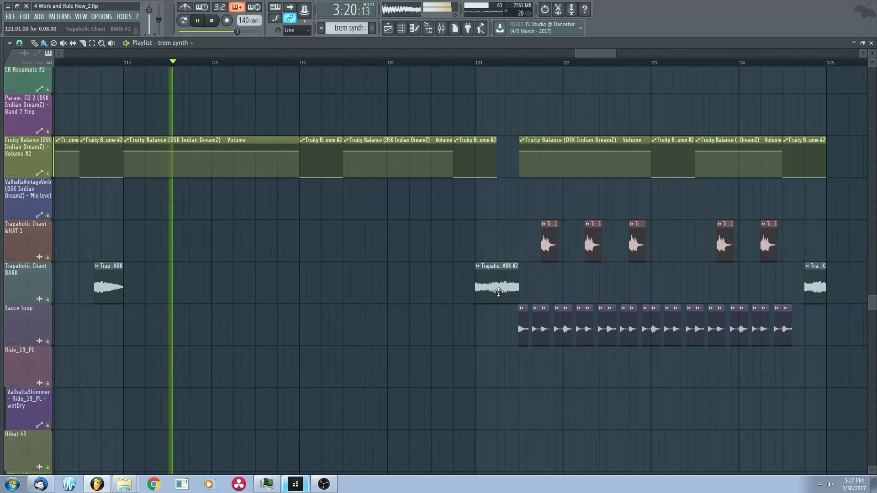
scroll(479, 286, down, 2)
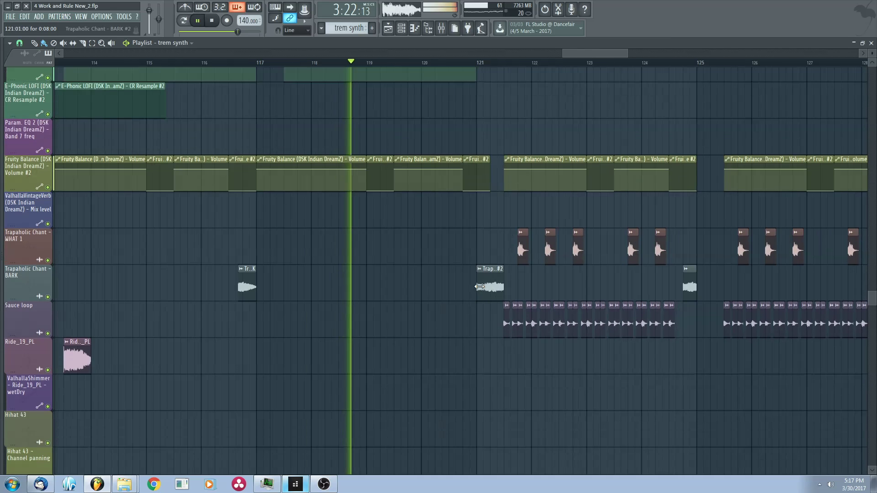
drag(528, 284, 469, 288)
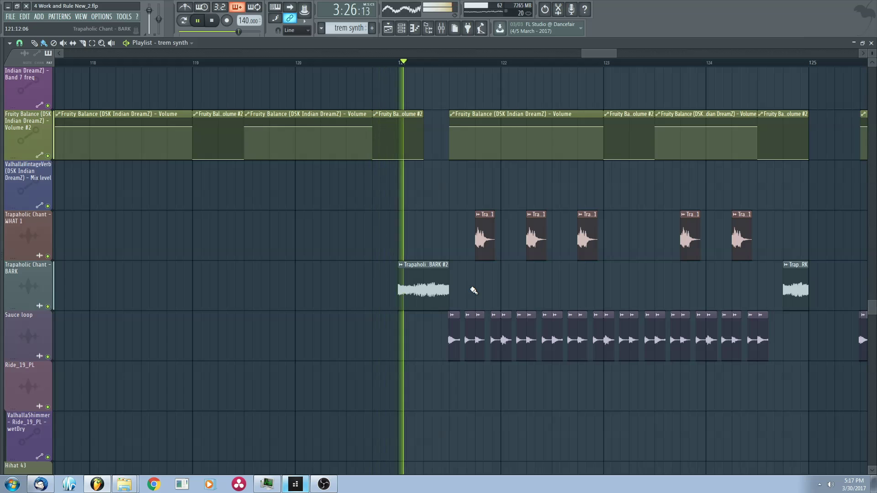
drag(587, 225, 368, 299)
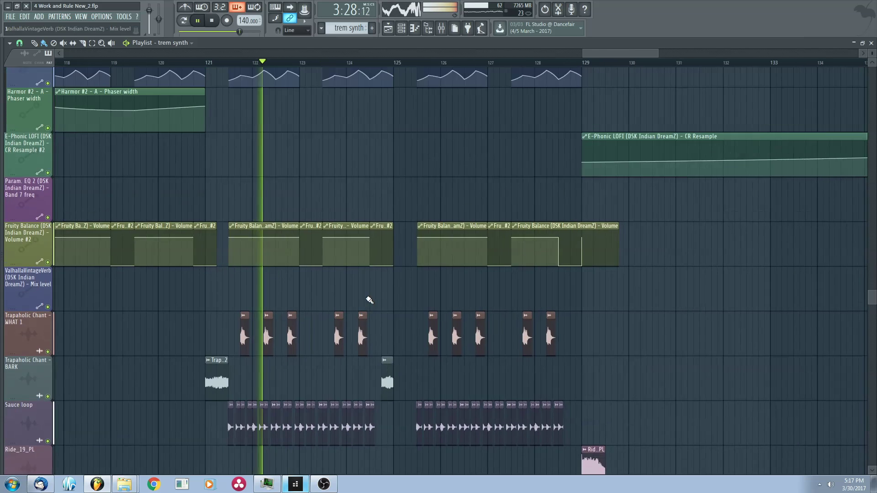
- Move the song position to just before bar 129 and play from there with the cymbal and Nemesis tracks in view
scroll(374, 286, down, 2)
scroll(580, 149, down, 2)
drag(580, 149, 515, 70)
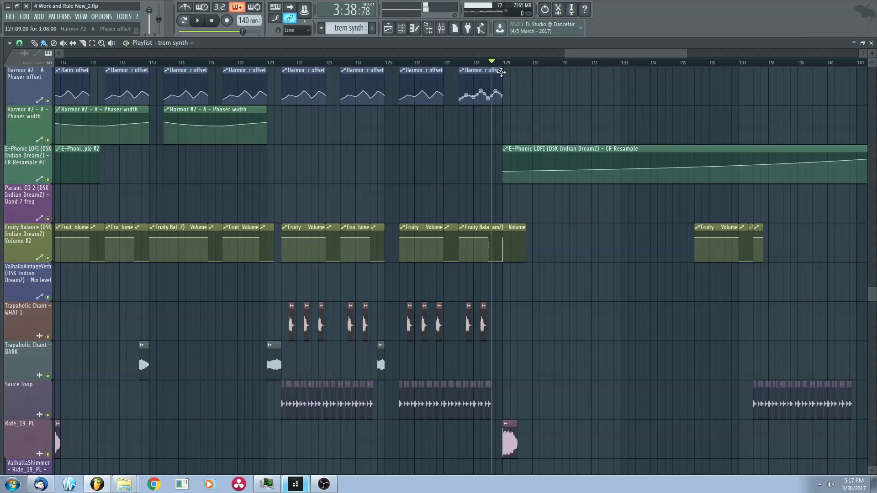
key(space)
scroll(529, 196, down, 3)
scroll(557, 274, down, 2)
drag(610, 434, 610, 312)
scroll(640, 313, down, 1)
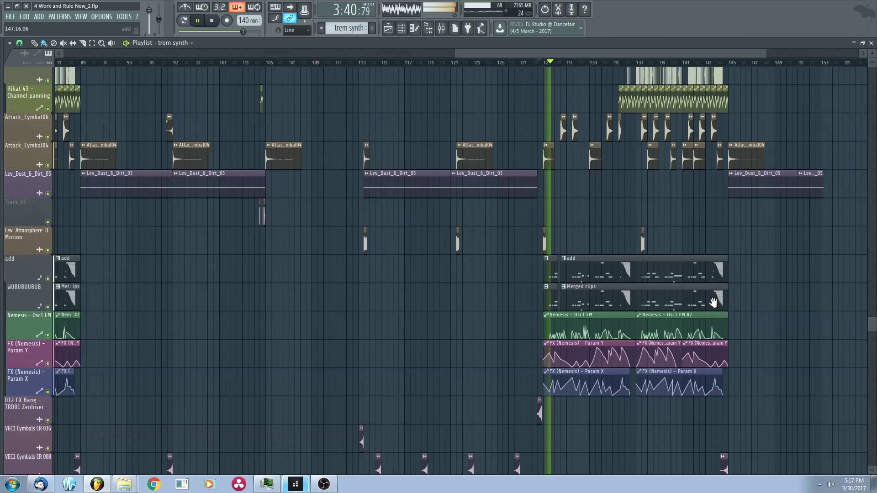
- Stop playback and compare the earlier hi-hat, cymbal and Nemesis clips with those from bar 129
scroll(677, 283, up, 4)
scroll(502, 242, down, 5)
scroll(594, 205, right, 1)
key(space)
scroll(651, 230, down, 2)
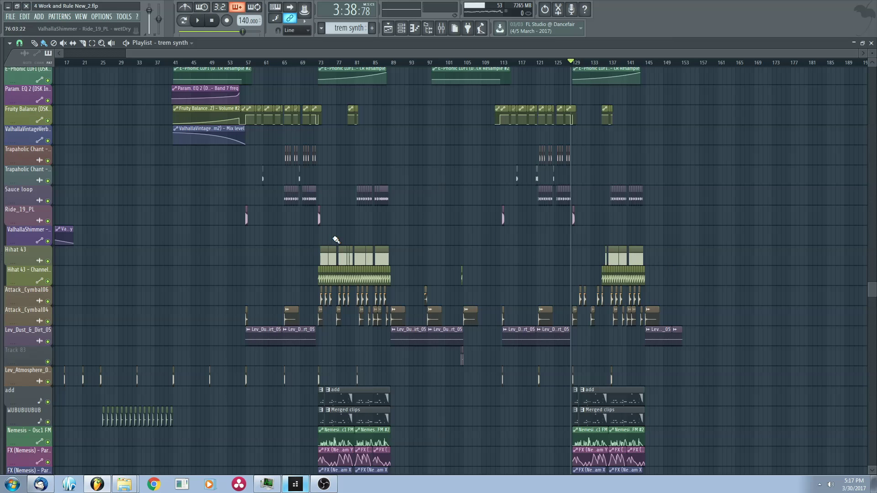
scroll(626, 238, up, 5)
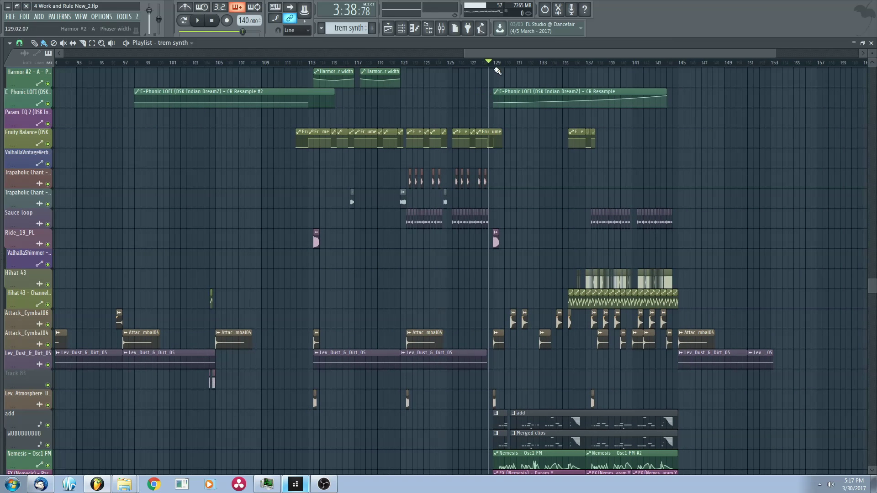
- Replay the section from bar 129 and examine its resample automation, Sauce loop, hi-hat and cymbal clips
scroll(585, 228, up, 3)
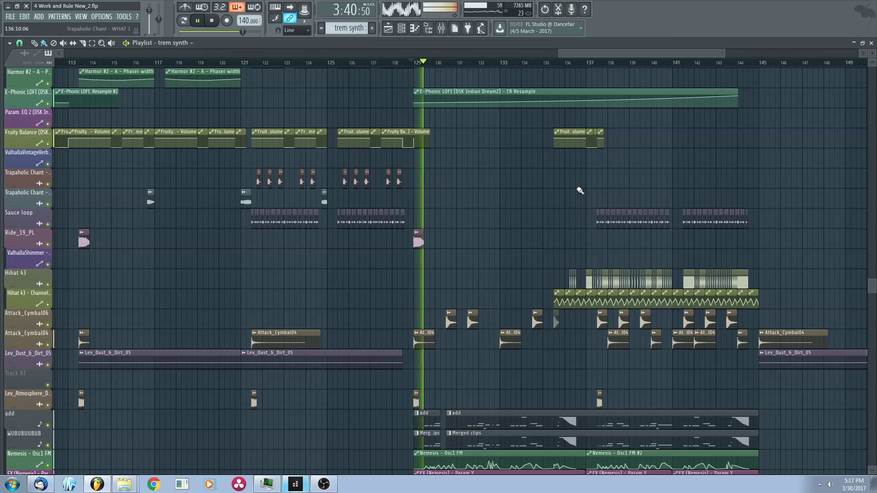
scroll(556, 192, down, 2)
drag(497, 210, 445, 237)
scroll(482, 212, up, 3)
scroll(481, 212, down, 1)
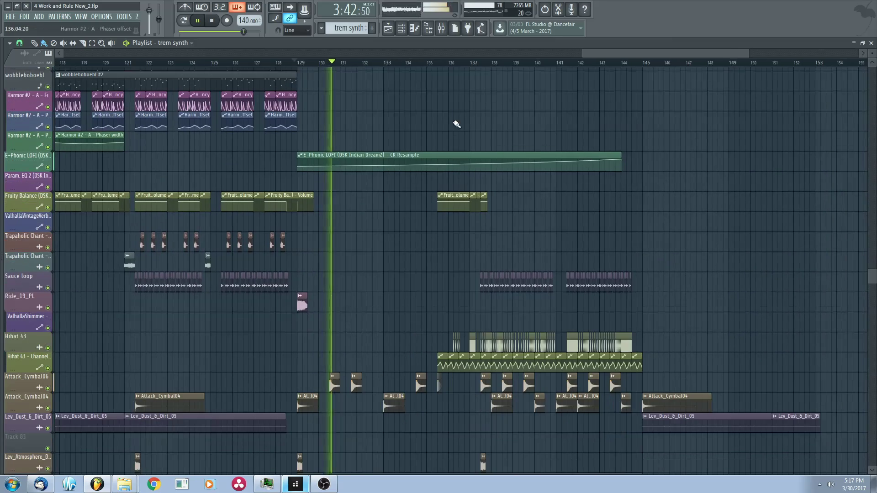
scroll(457, 125, down, 3)
scroll(456, 125, up, 1)
- Move the song position to between bars 136 and 137 and play from there with the drum and bass tracks visible
click(436, 64)
scroll(506, 220, up, 5)
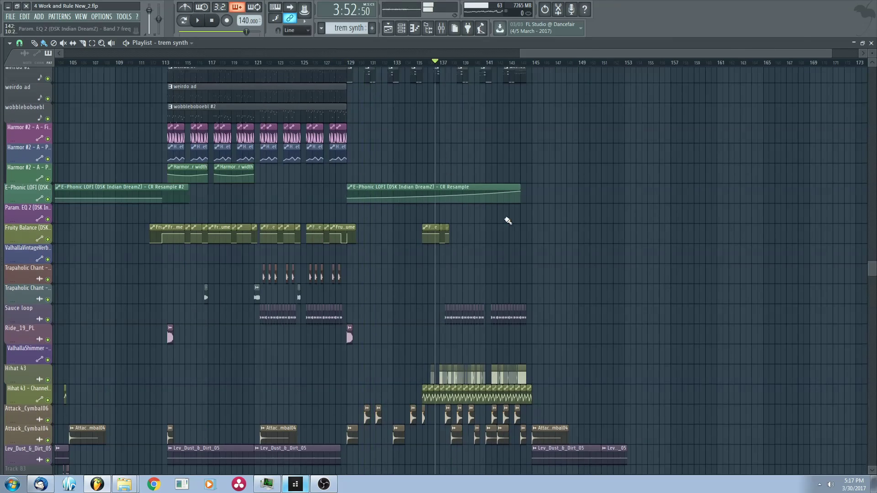
key(space)
scroll(481, 274, down, 3)
scroll(482, 238, up, 2)
scroll(505, 230, up, 5)
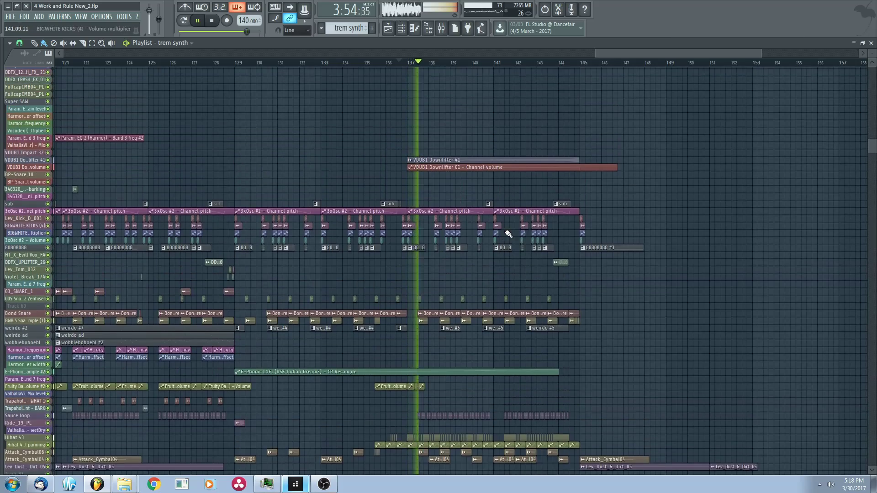
- Follow the playback through the Massive, tambourine, FGC 2 and WTF Acoustic Guitar tracks up to bar 141
scroll(524, 228, up, 3)
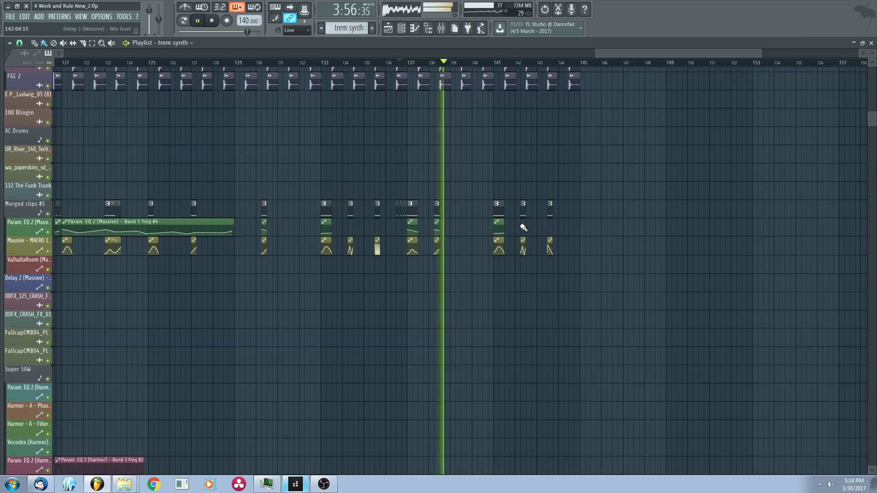
scroll(524, 228, up, 1)
scroll(541, 228, up, 3)
scroll(516, 270, up, 2)
scroll(524, 237, up, 3)
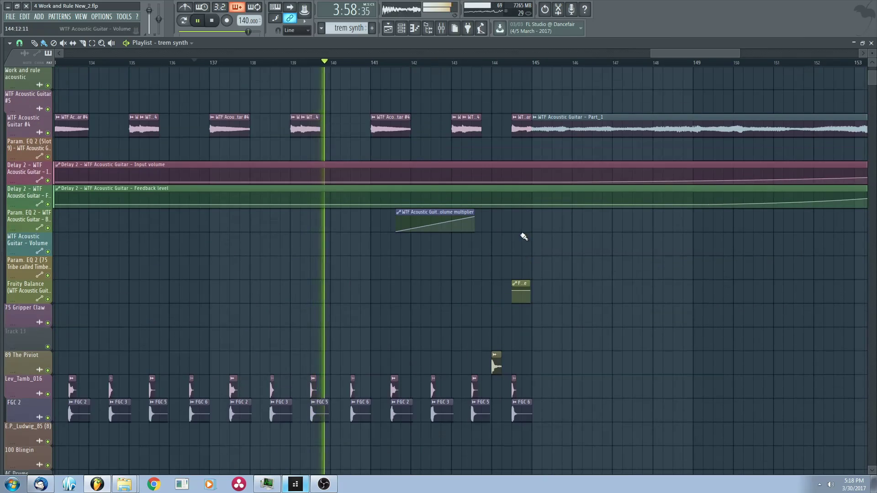
scroll(502, 111, down, 6)
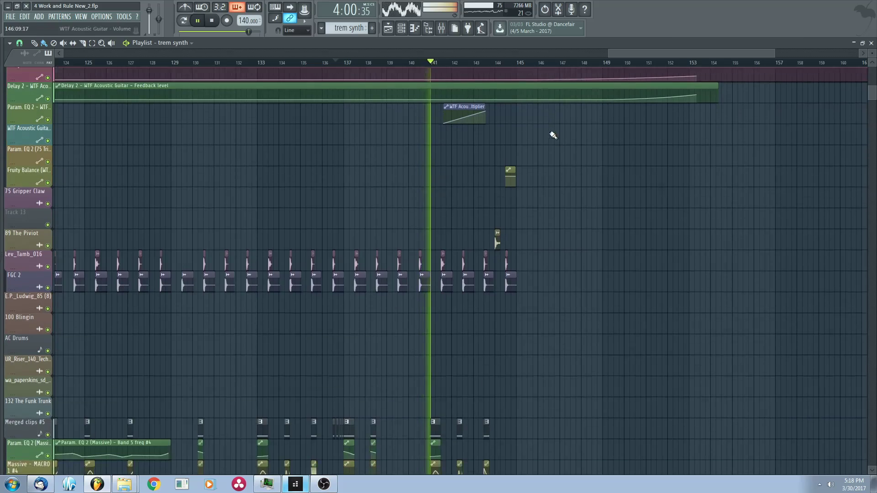
- Follow the playback through the kick, snare, Nemesis and reverse cymbal tracks past bar 145
scroll(565, 191, down, 12)
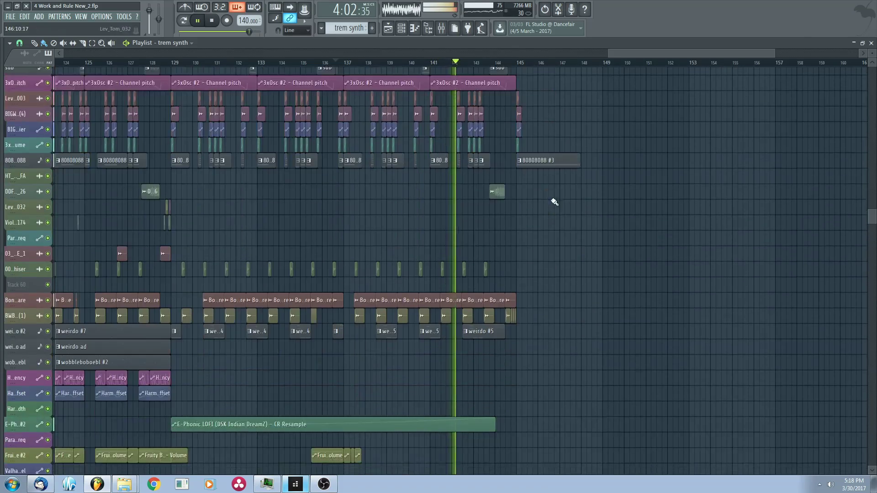
scroll(550, 306, down, 5)
scroll(623, 248, up, 6)
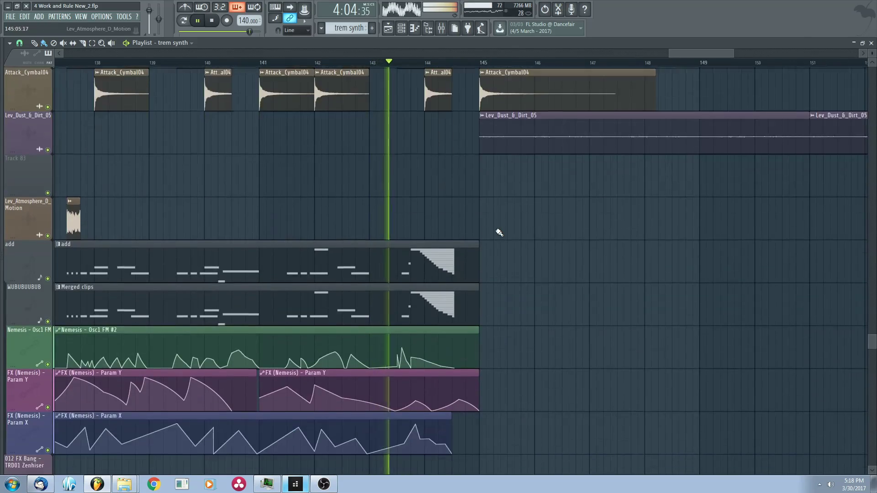
scroll(492, 238, down, 2)
scroll(494, 241, down, 7)
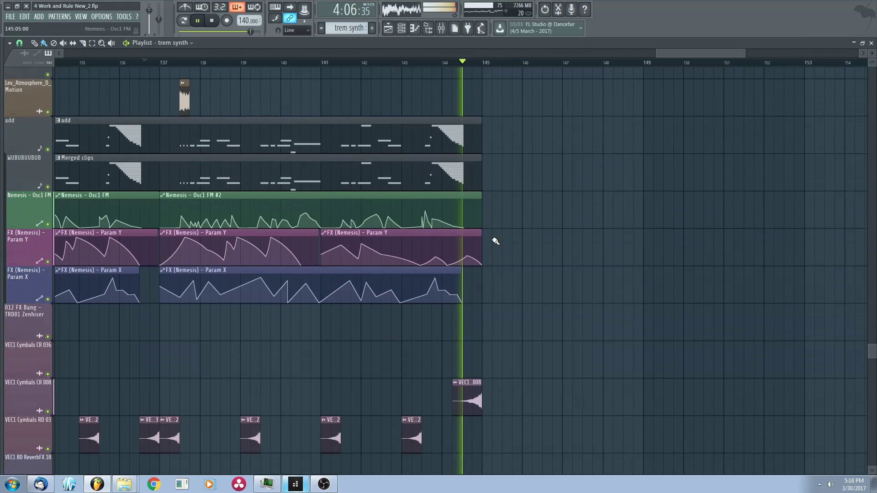
scroll(577, 280, down, 3)
scroll(581, 279, down, 5)
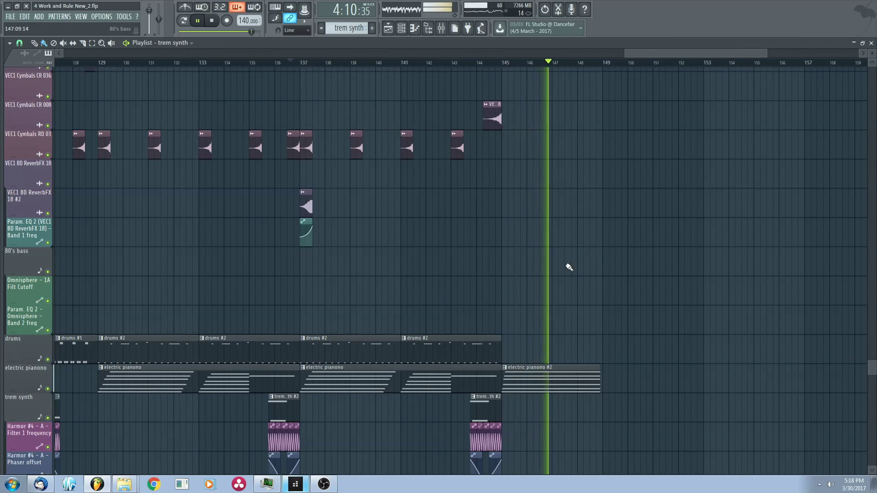
- Check the electric pianono and neighbouring clips after bar 145, and stop playback
scroll(579, 285, down, 2)
scroll(582, 289, down, 2)
key(space)
scroll(552, 197, up, 12)
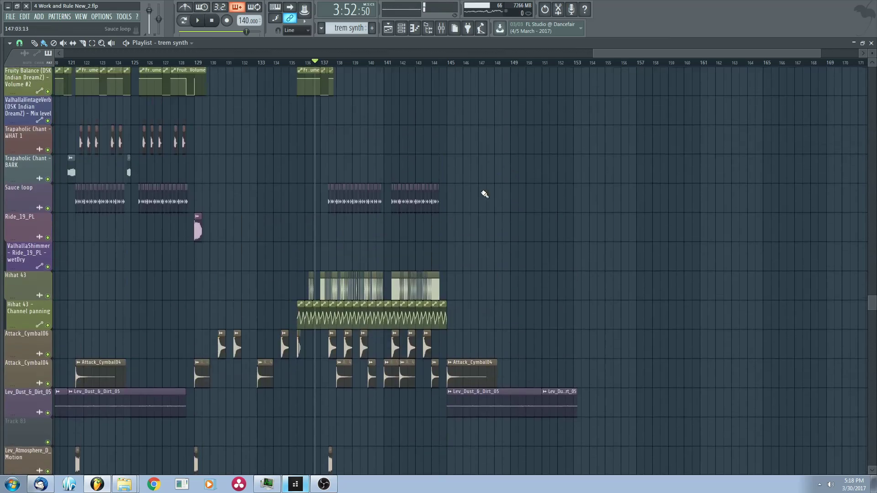
- Examine the VDUB1 Downlifter 41 clip, the WTF Acoustic Guitar outro clip from bar 145 and its Delay 2 automation
scroll(498, 178, down, 10)
scroll(466, 185, up, 4)
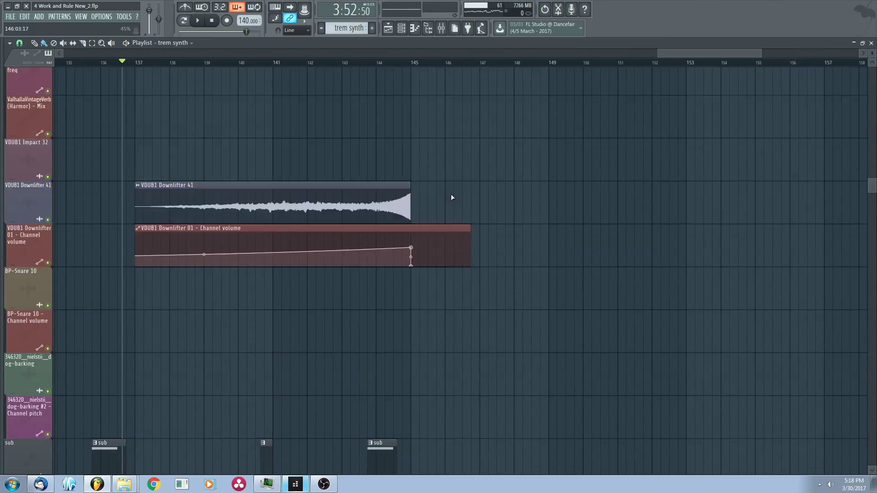
scroll(452, 198, up, 15)
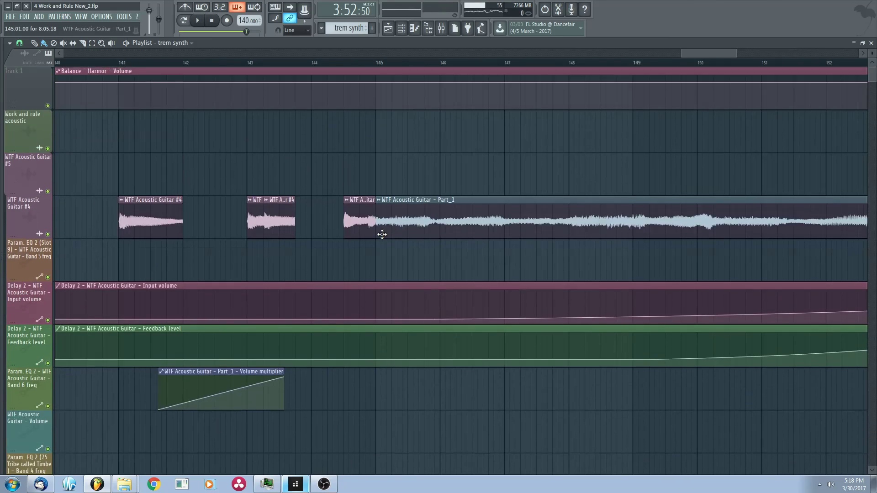
scroll(382, 234, down, 8)
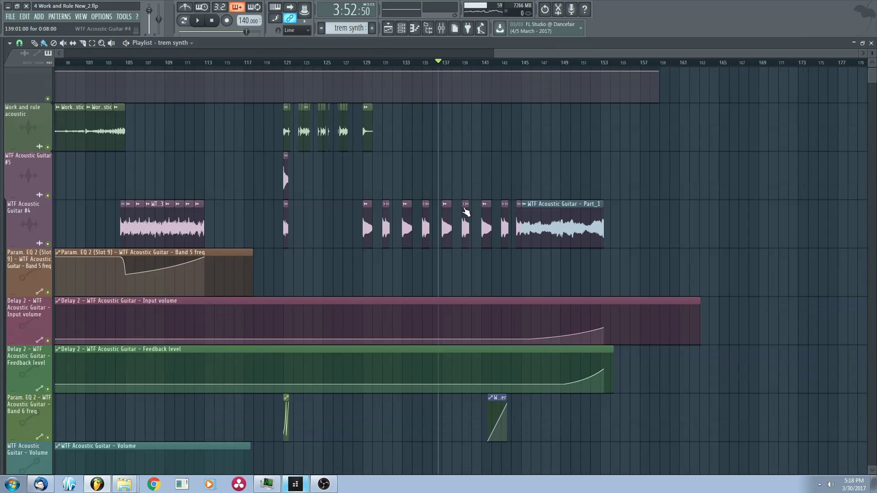
scroll(511, 210, down, 3)
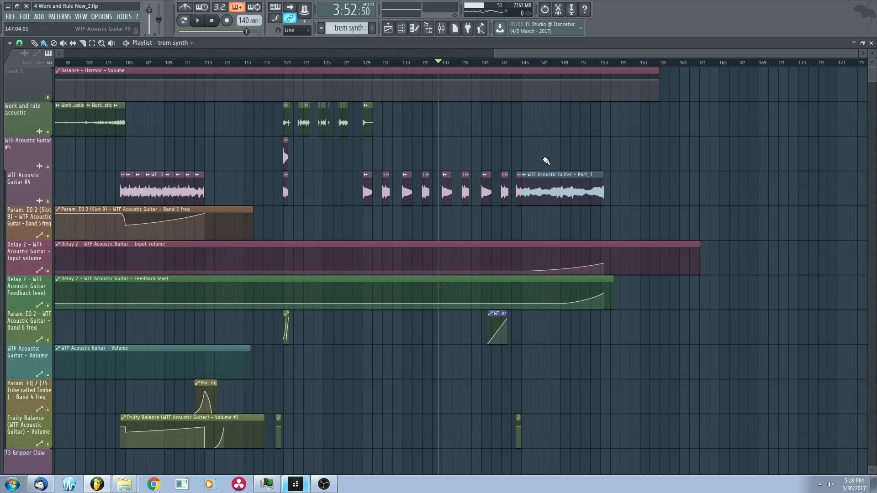
scroll(546, 161, down, 2)
scroll(621, 156, down, 2)
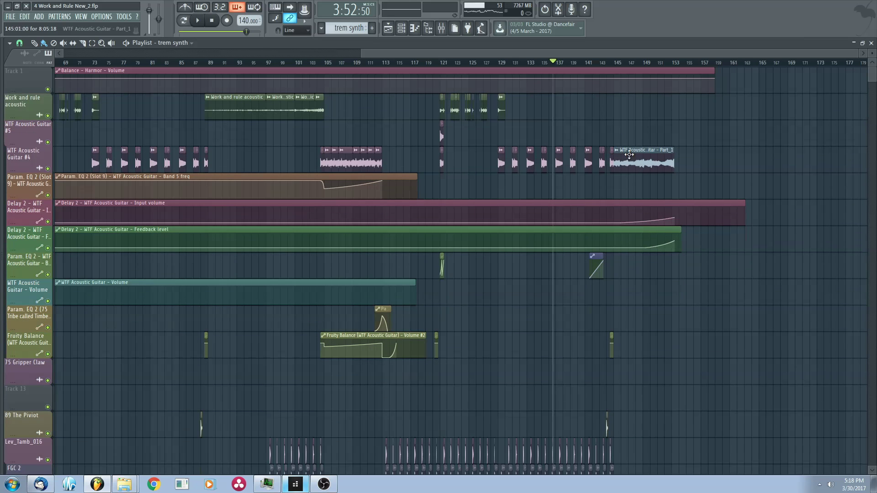
scroll(623, 143, down, 3)
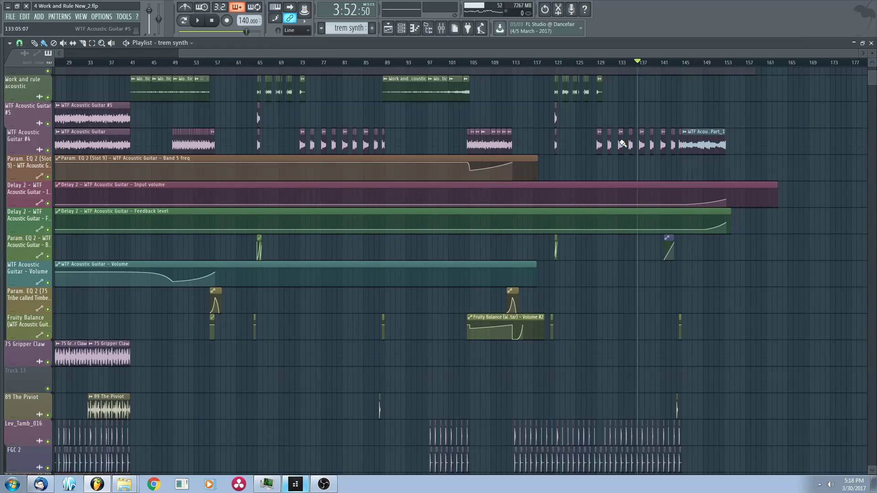
- Give the unnamed Track 13 the name and colour of its Thick Beat EQ automation clip
scroll(624, 144, down, 3)
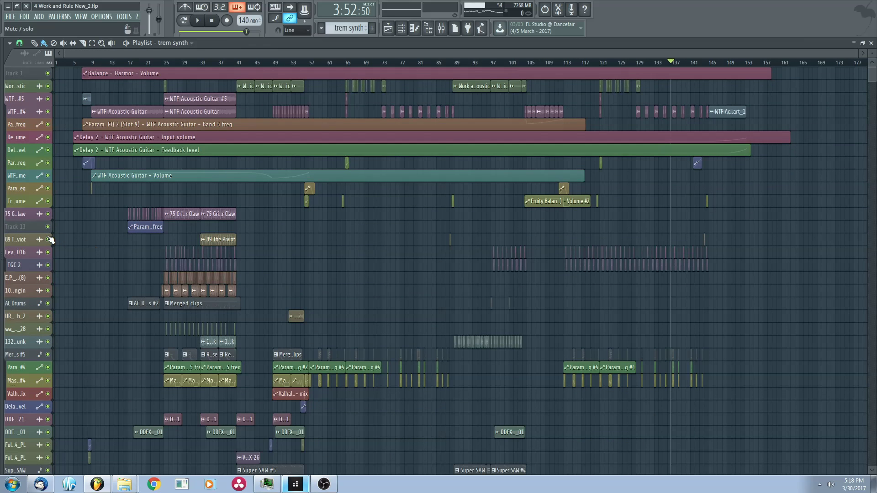
middle_click(30, 229)
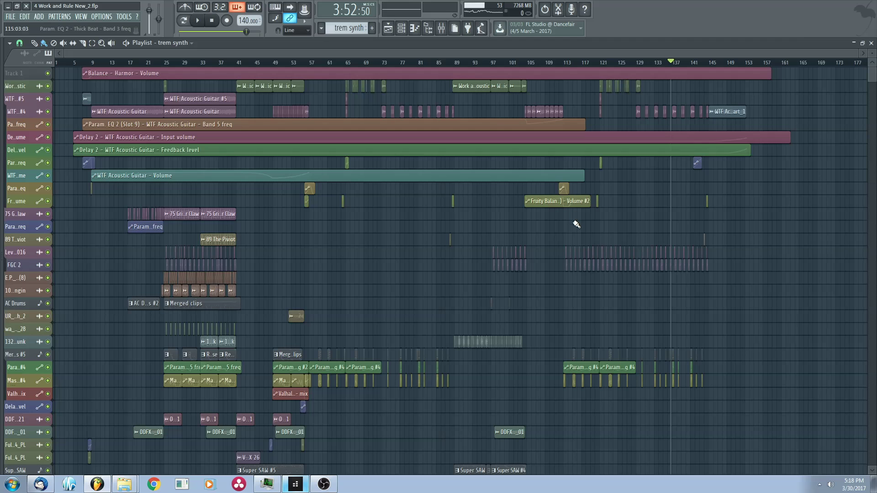
- Survey the whole arrangement from the intro to the acoustic guitar outro
scroll(548, 237, up, 3)
scroll(548, 237, down, 5)
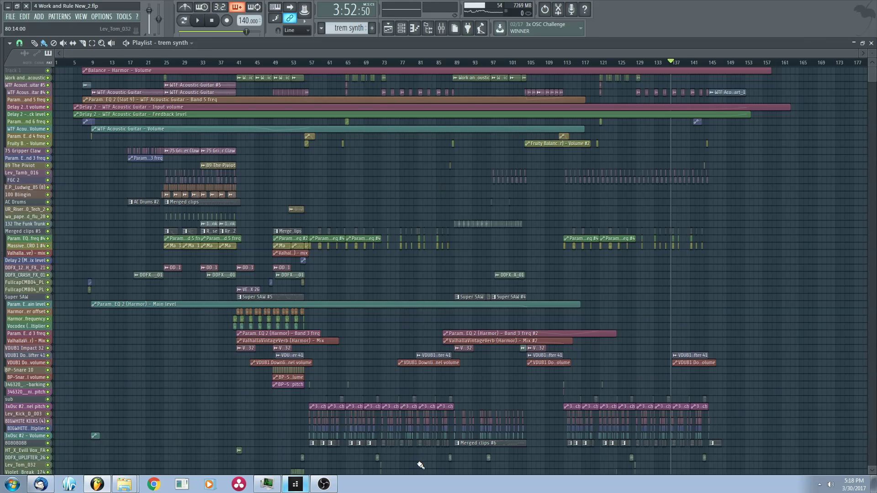
scroll(653, 184, up, 3)
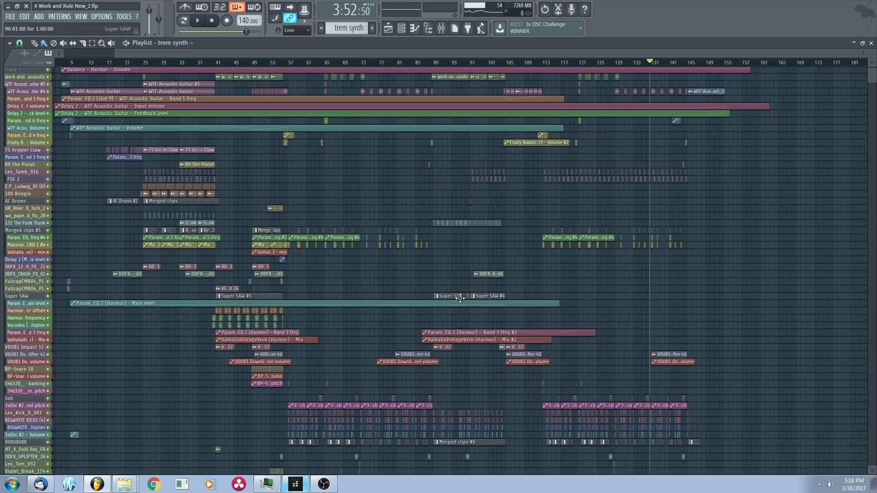
scroll(653, 185, down, 5)
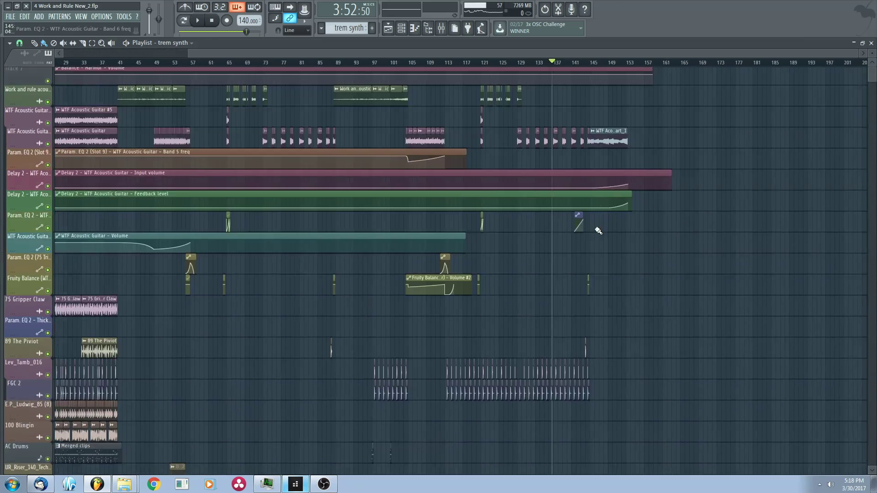
scroll(595, 150, down, 2)
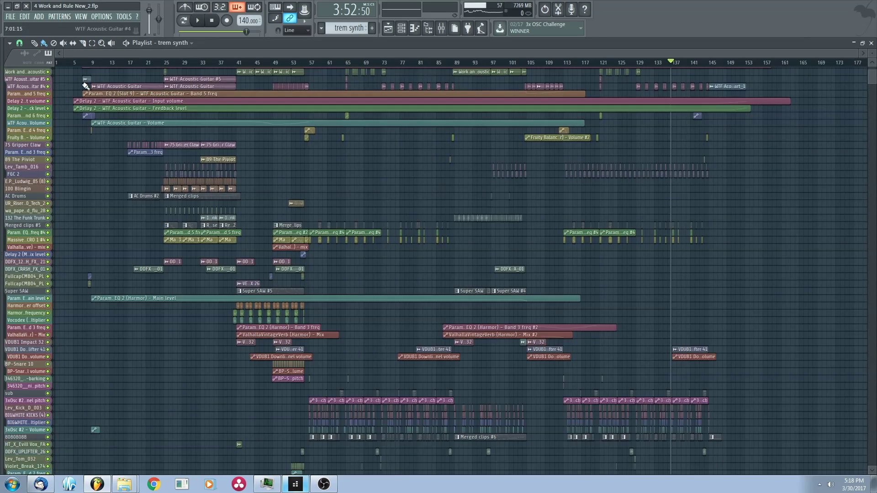